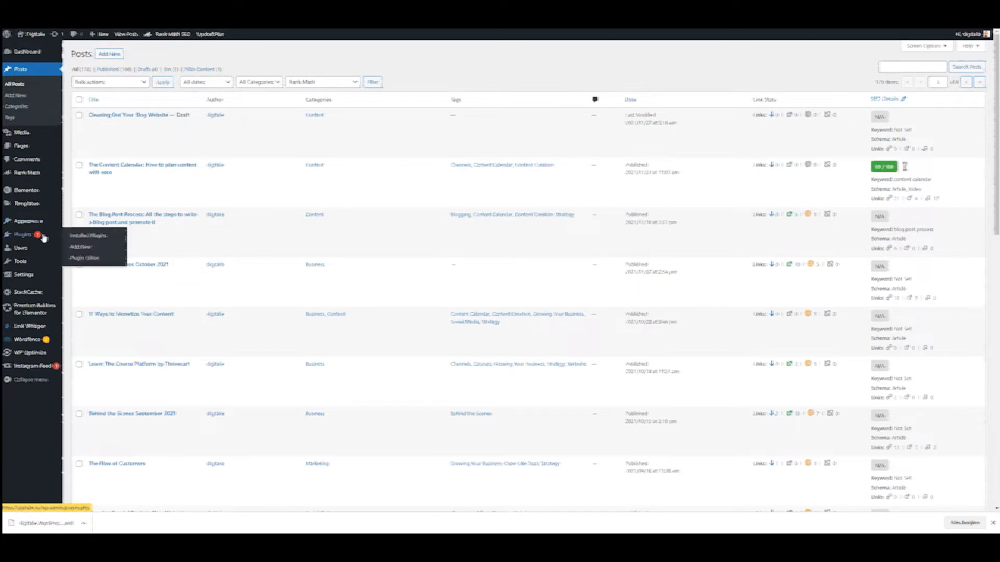
Search the plugin directory for "wp all export", then install and activate the Export any WordPress data to XML/CSV plugin
click(92, 248)
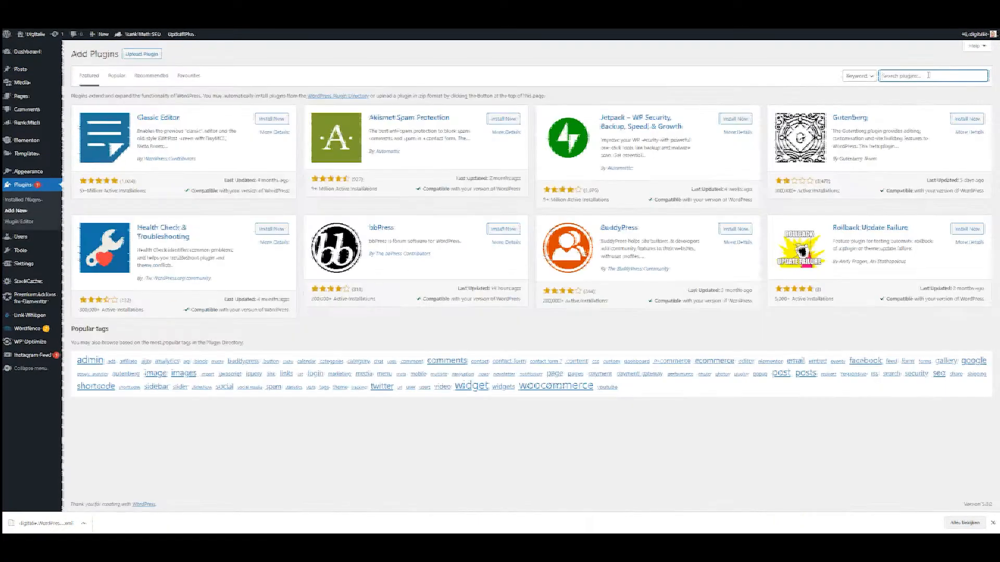
click(927, 75)
text(wp a)
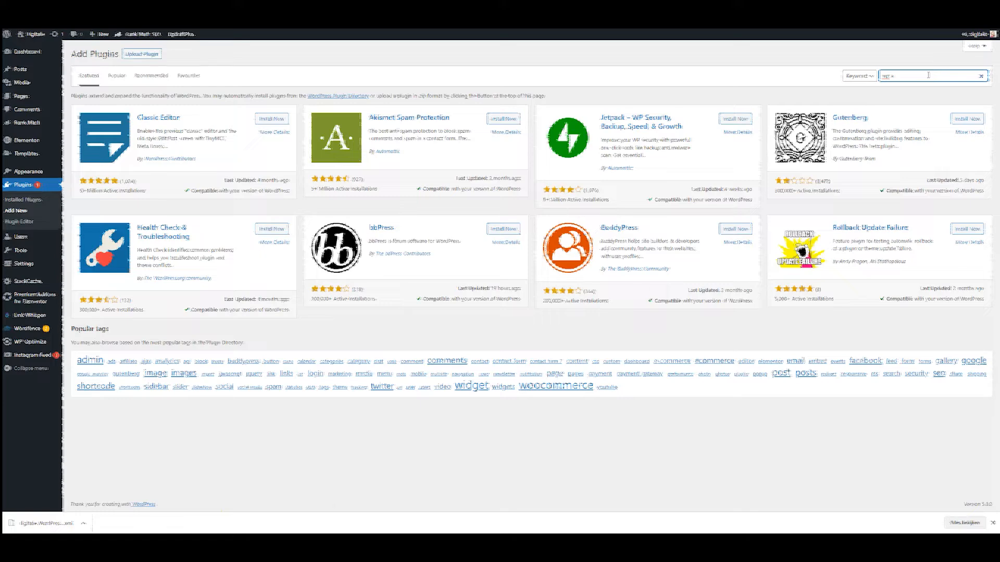
text(ll export)
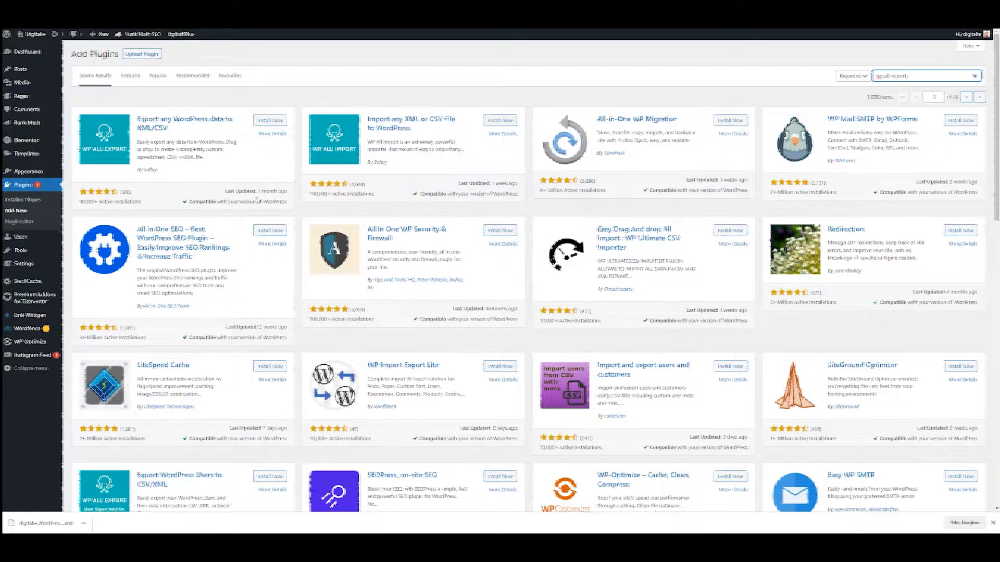
click(276, 121)
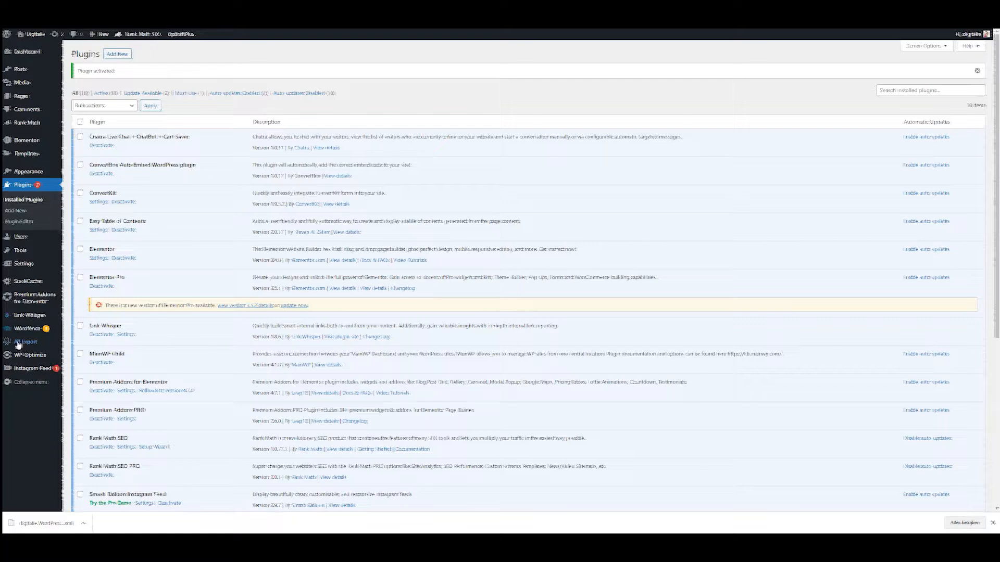
Start a new export for the Posts post type, check its filtering options, and proceed to customizing the export file
click(45, 348)
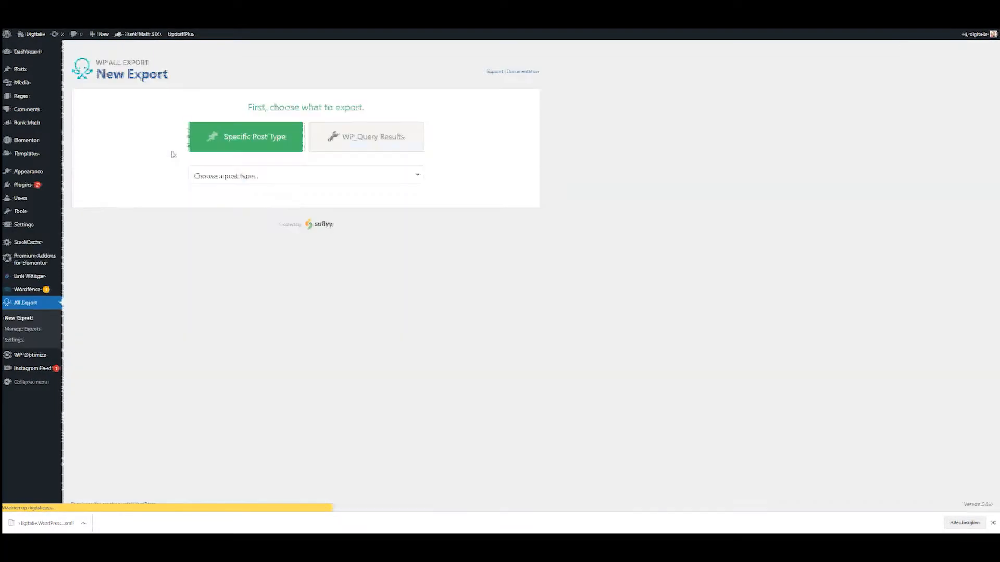
click(258, 177)
click(229, 208)
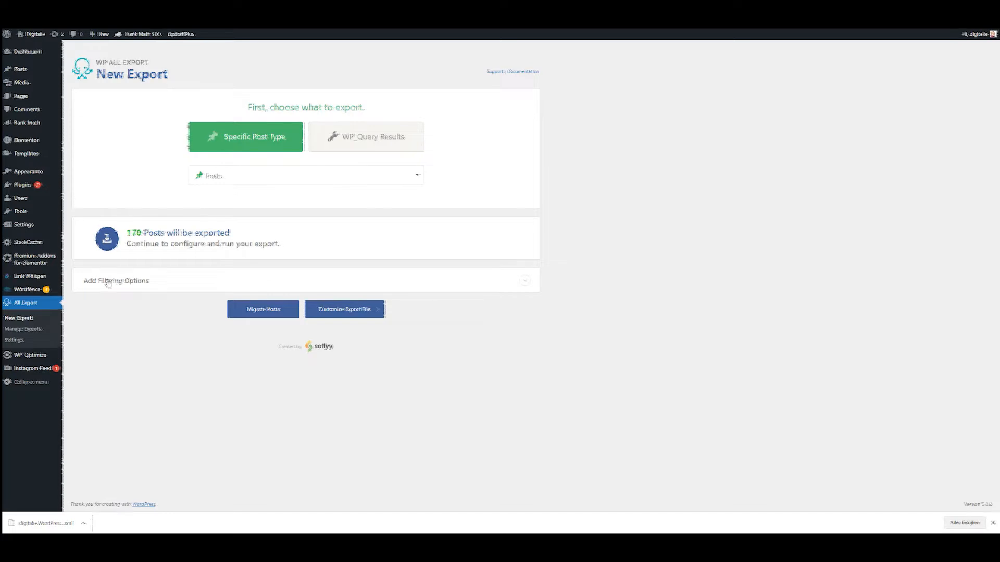
click(524, 281)
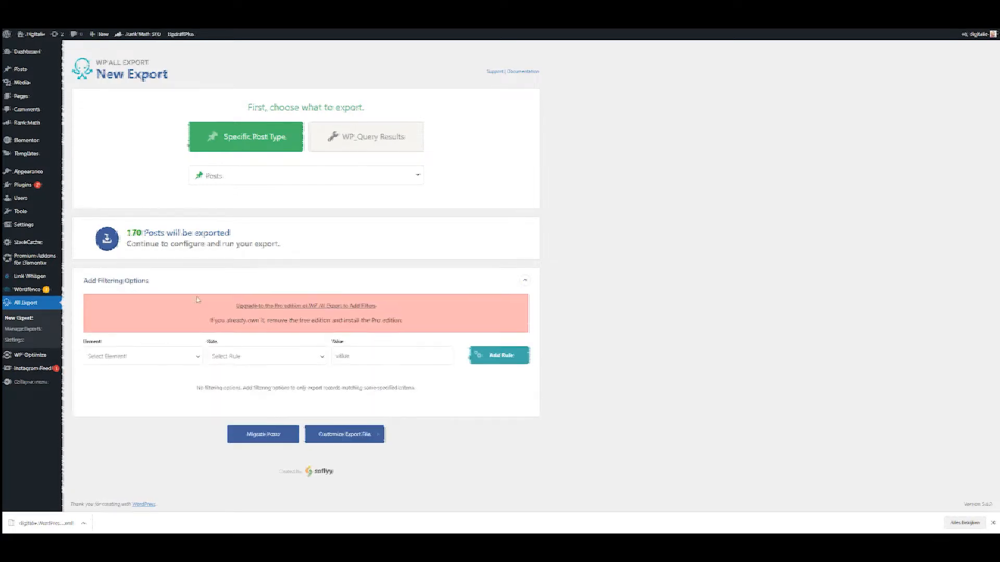
click(524, 281)
click(347, 312)
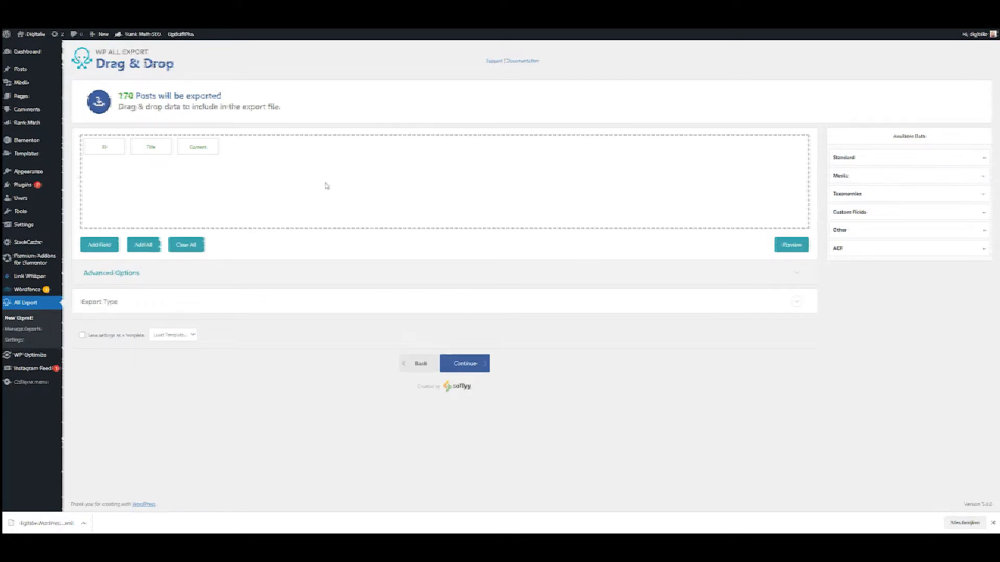
Add all available data fields to the export and look through them
click(143, 248)
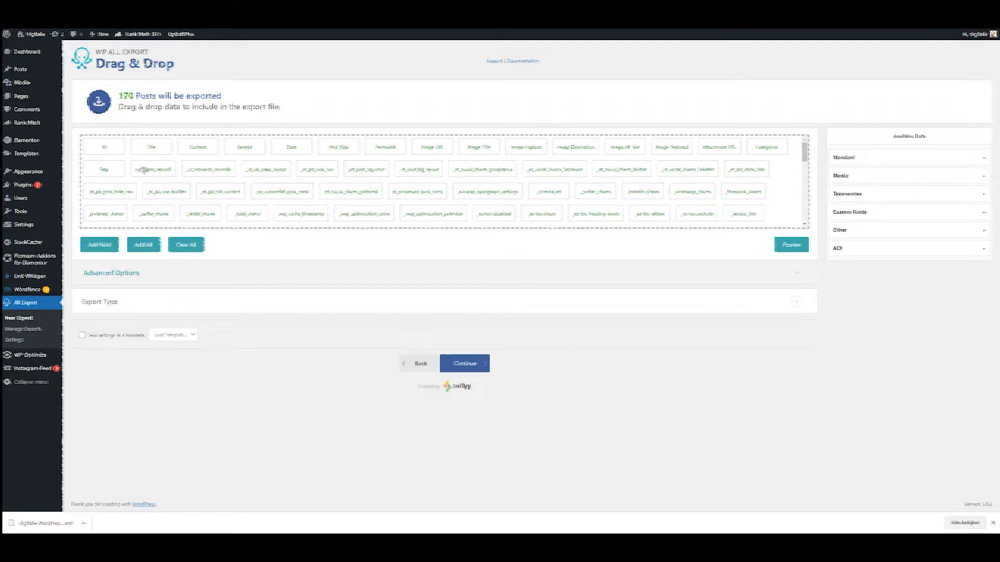
scroll(448, 204, down, 10)
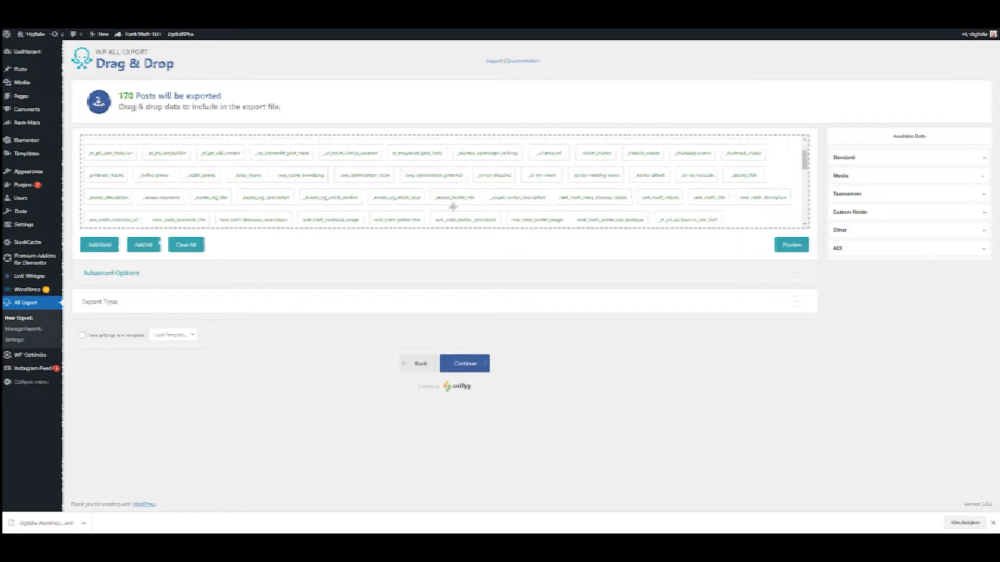
scroll(290, 192, up, 8)
Clear the export layout and add only the standard fields ID, Title, Excerpt, Date and Permalink
click(194, 247)
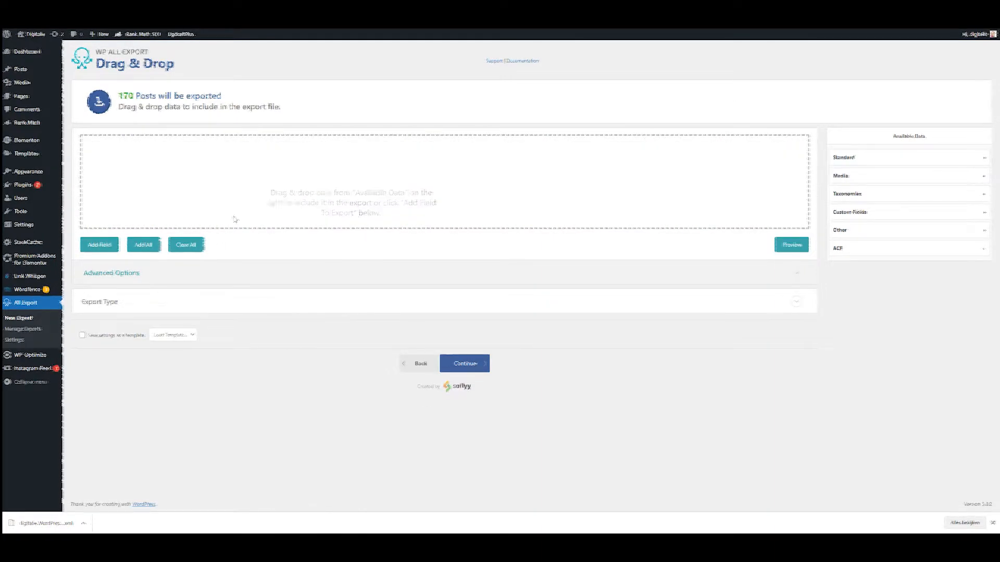
click(845, 159)
drag(855, 199, 520, 183)
drag(852, 215, 587, 192)
drag(870, 252, 552, 191)
drag(862, 272, 541, 193)
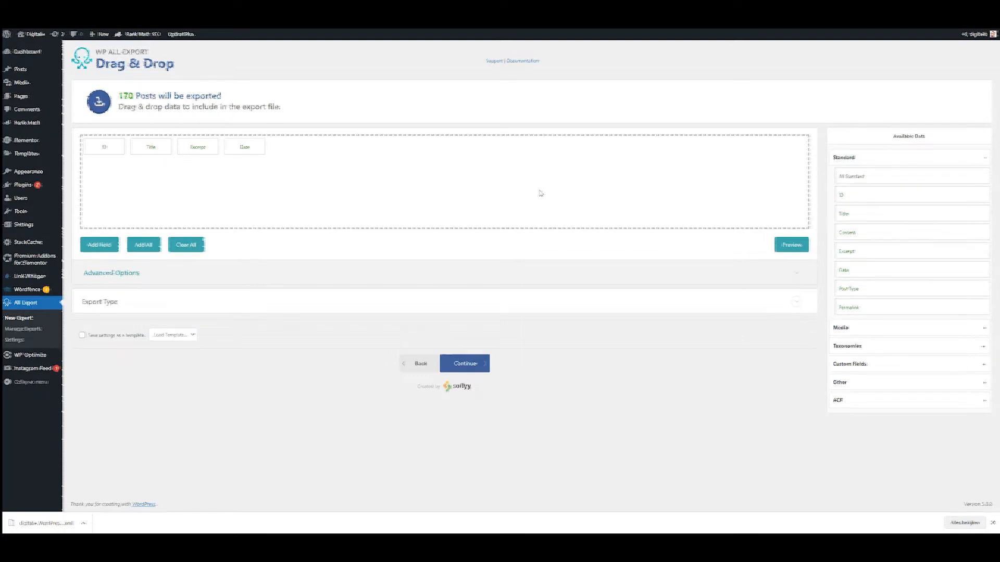
drag(870, 307, 552, 173)
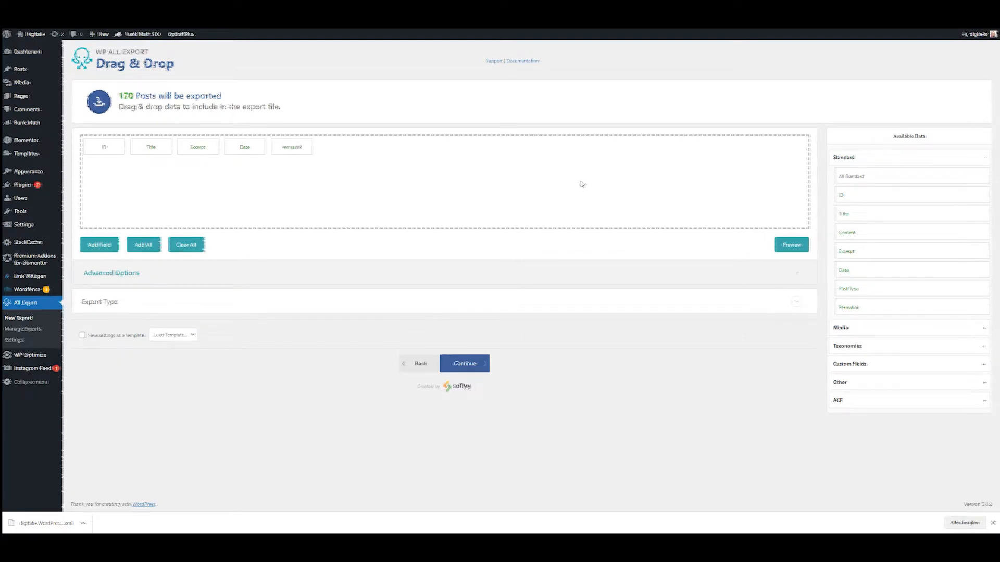
Add the Categories and Tags taxonomies and the Status field to the export layout
click(857, 332)
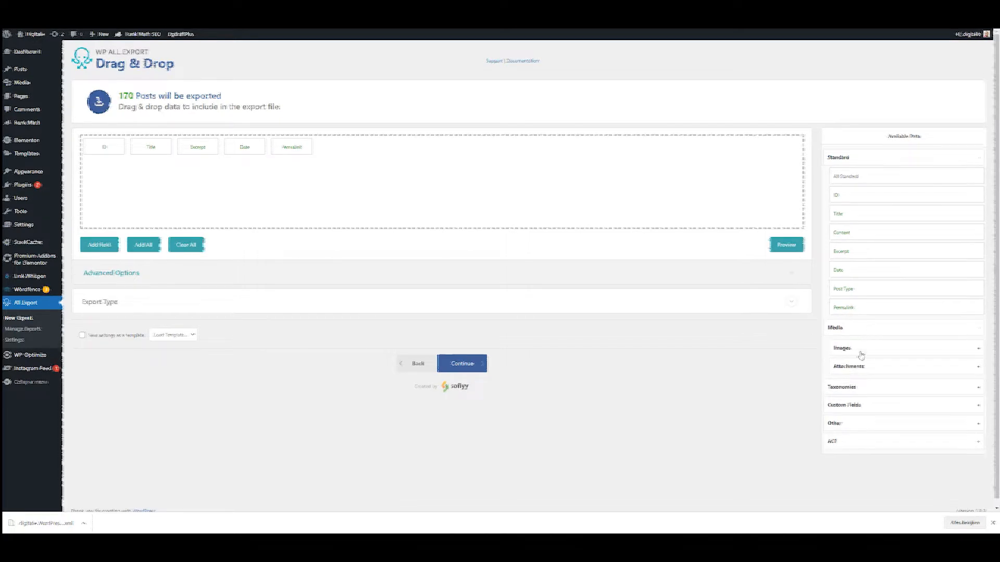
click(848, 389)
scroll(865, 386, down, 1)
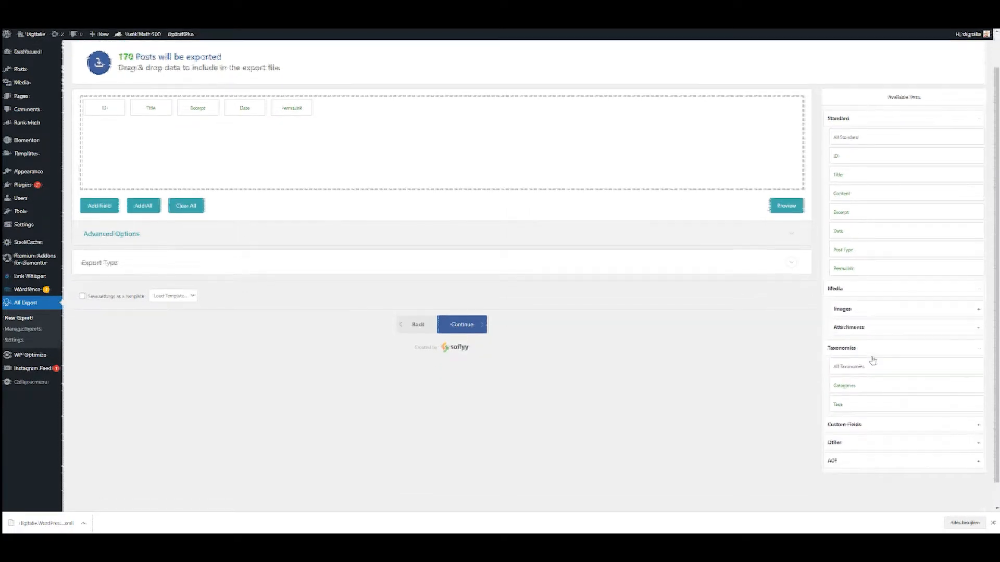
drag(862, 385, 528, 119)
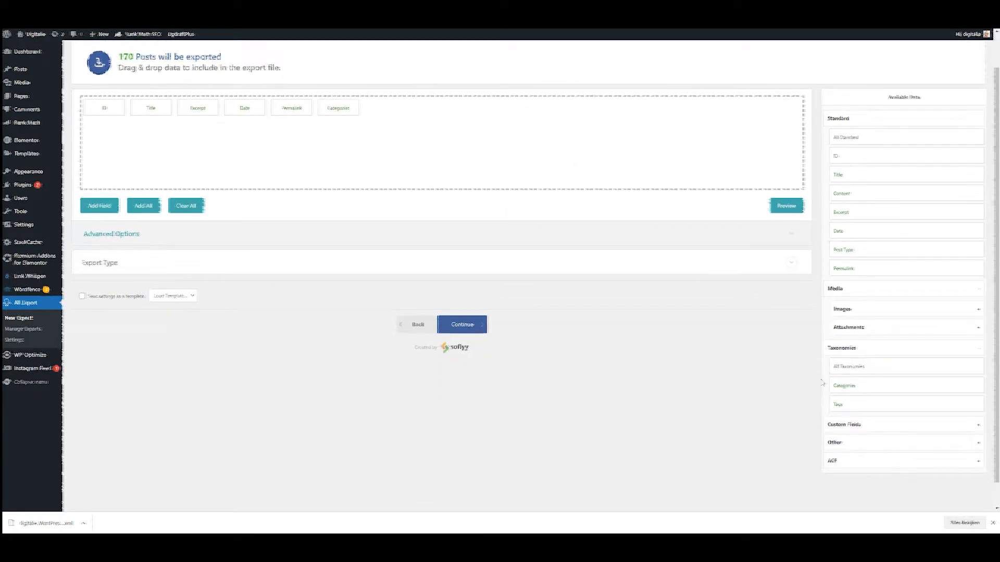
drag(855, 402, 567, 136)
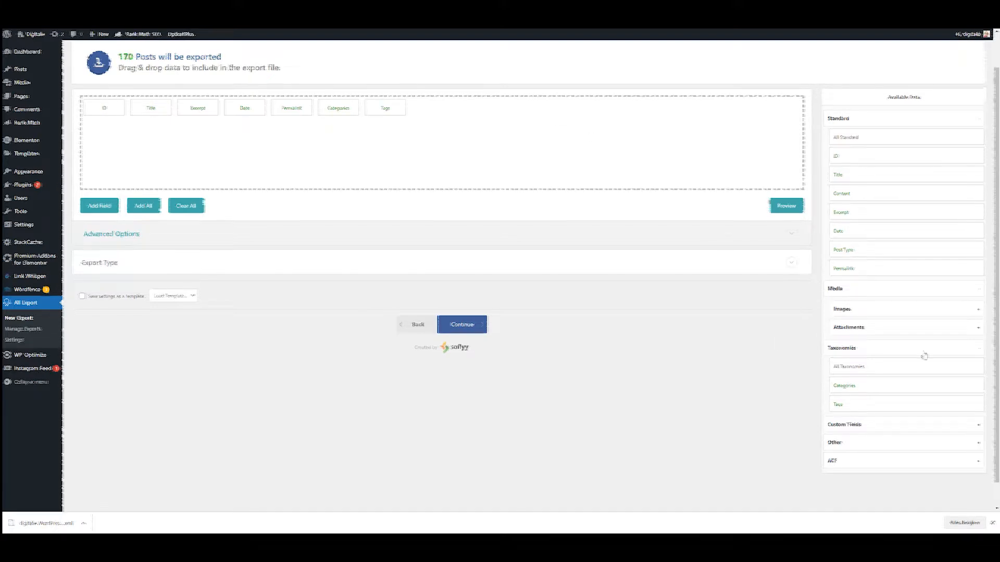
click(834, 442)
drag(857, 205, 583, 120)
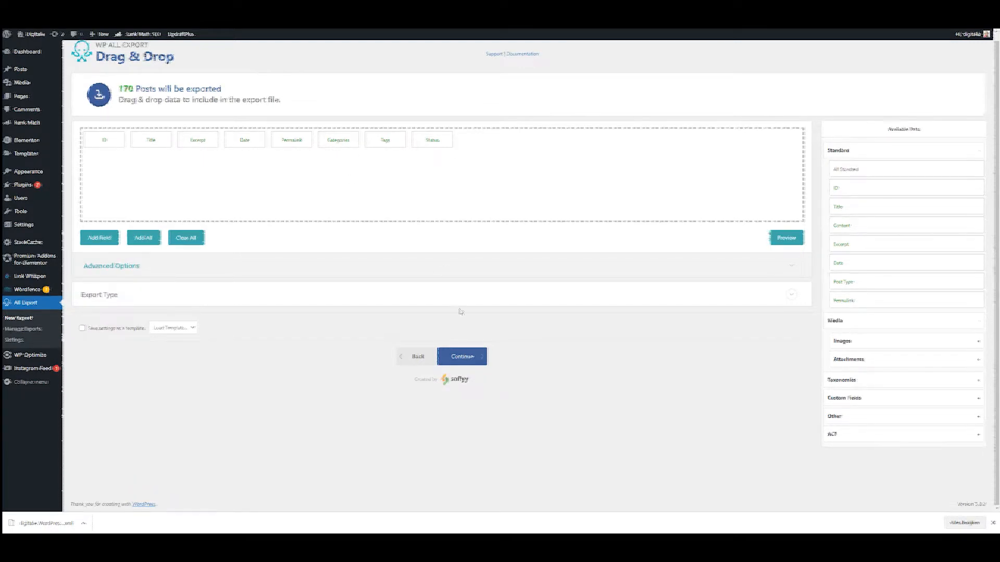
Run the posts export with the default settings and save the resulting CSV file to the computer
click(478, 356)
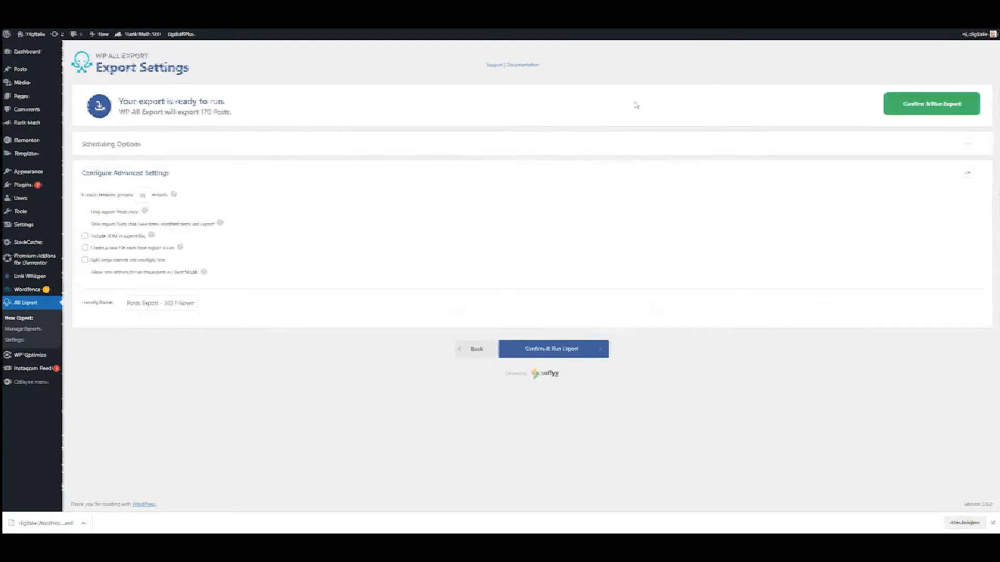
click(922, 108)
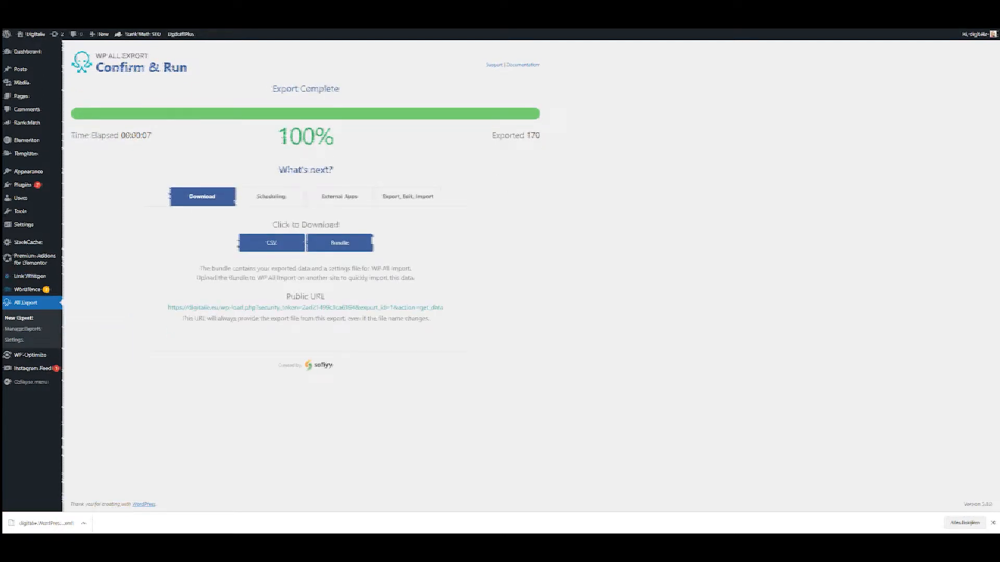
click(276, 247)
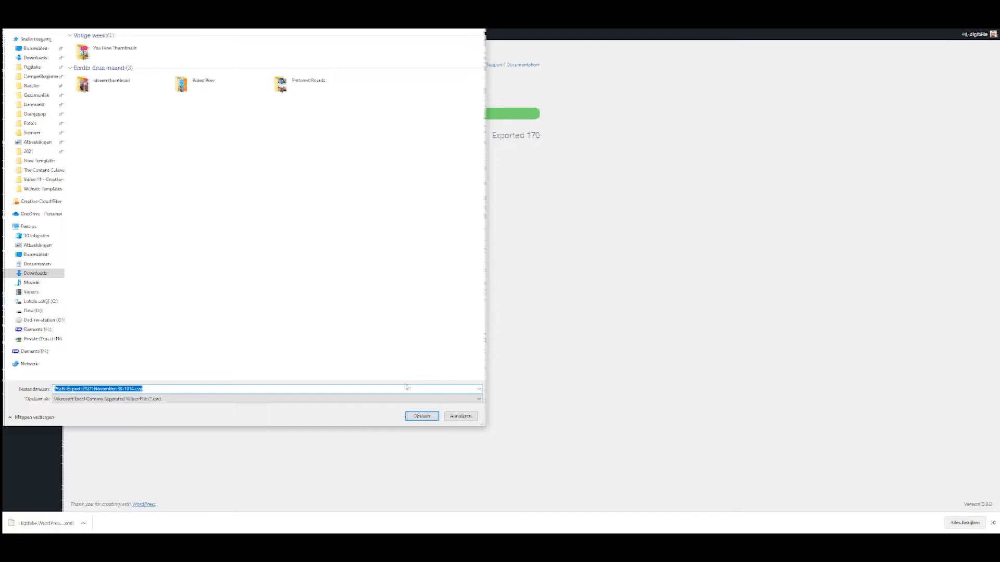
click(422, 417)
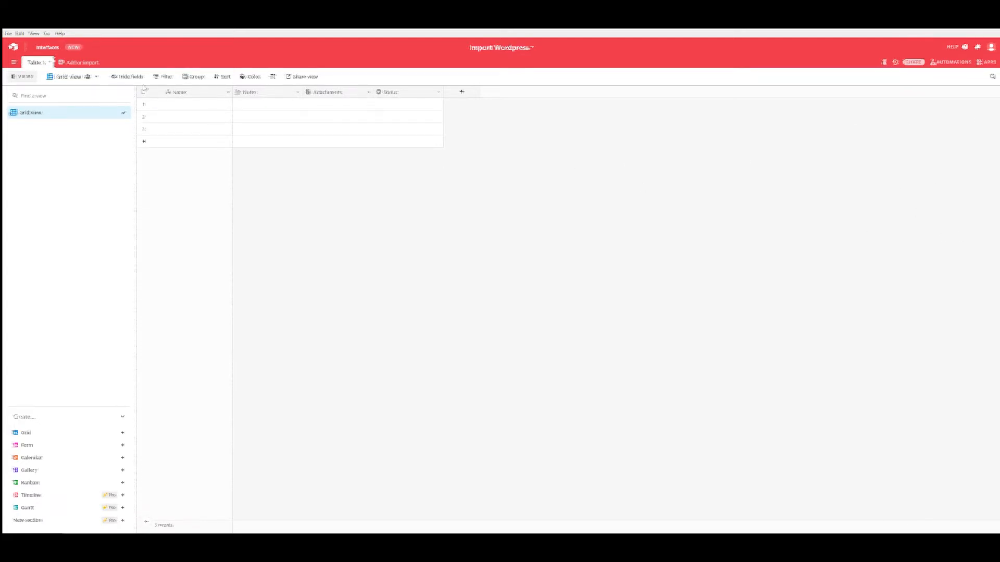
In Airtable, import the exported posts CSV file as a new table in the Import Wordpress base
click(78, 63)
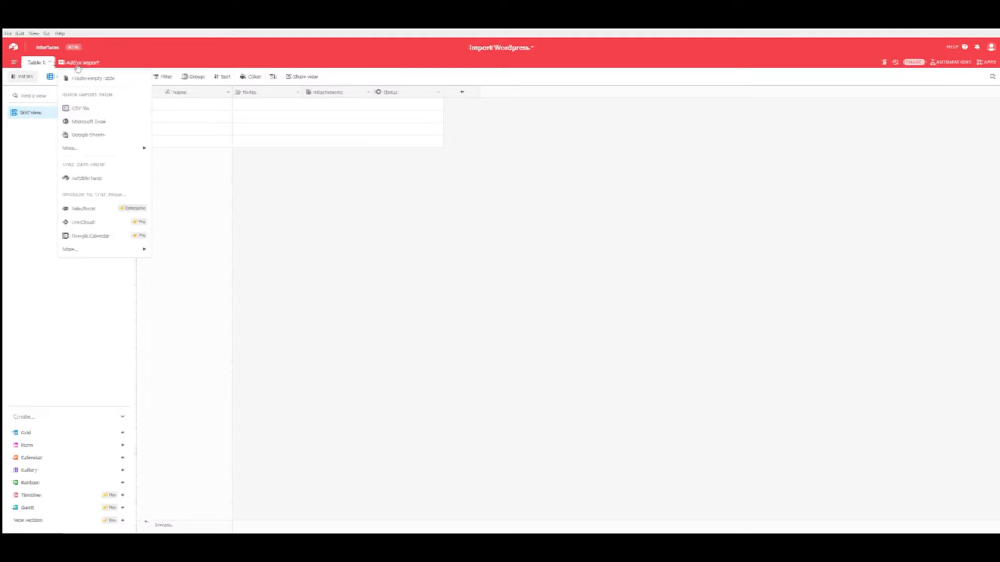
click(81, 109)
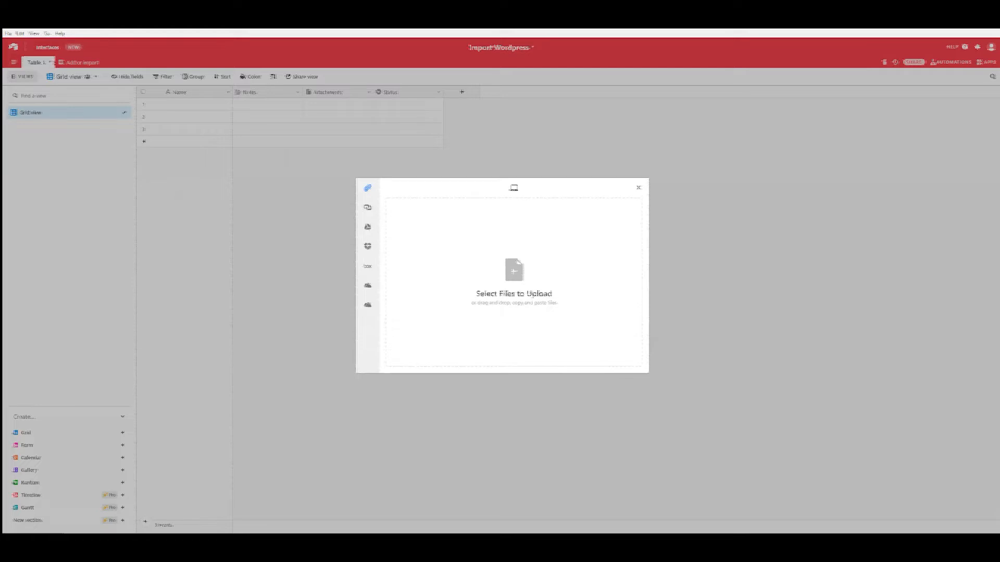
double_click(103, 281)
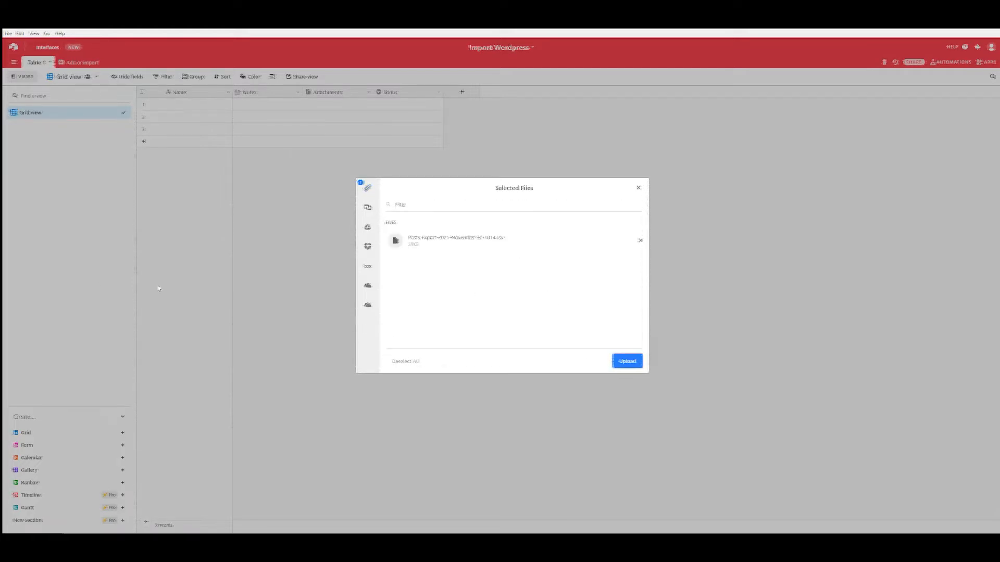
click(627, 361)
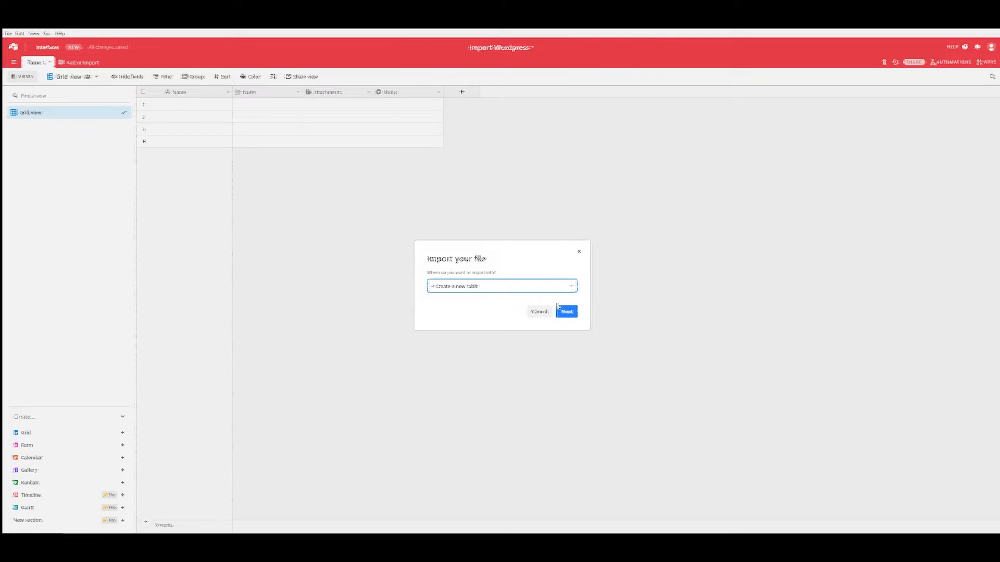
click(571, 315)
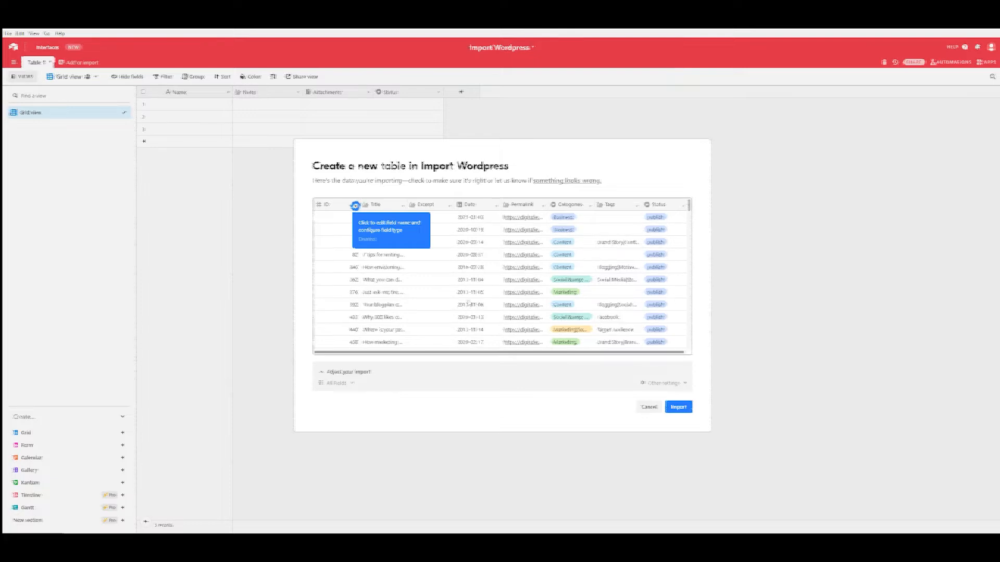
click(677, 407)
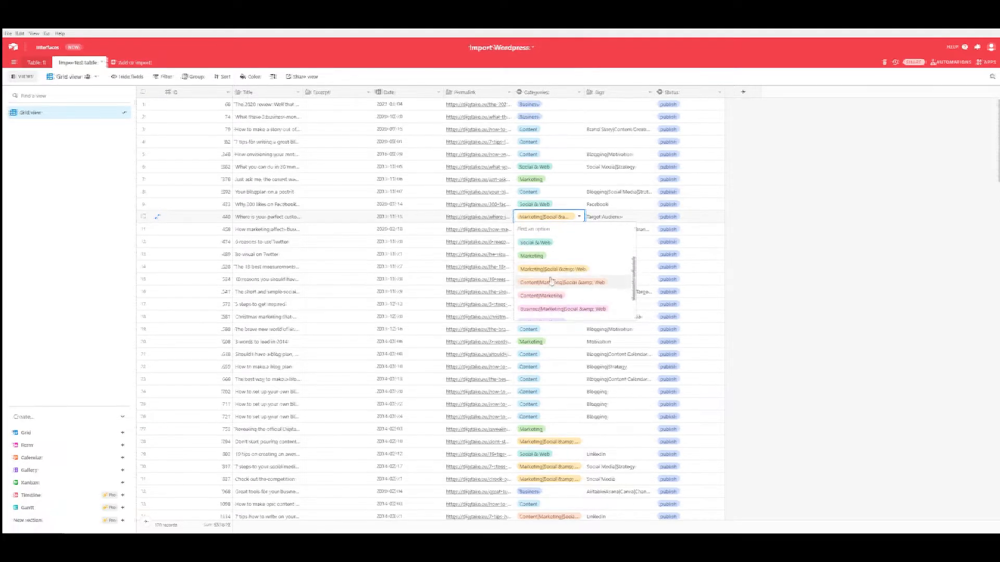
Change the Categories field of the imported table to the Multiple select type
click(559, 270)
click(578, 92)
click(558, 106)
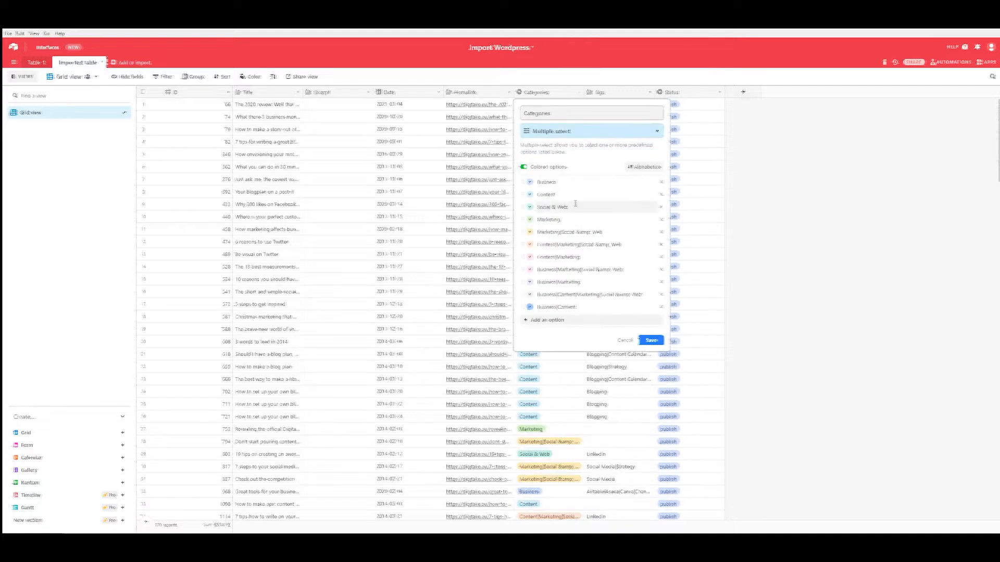
click(652, 340)
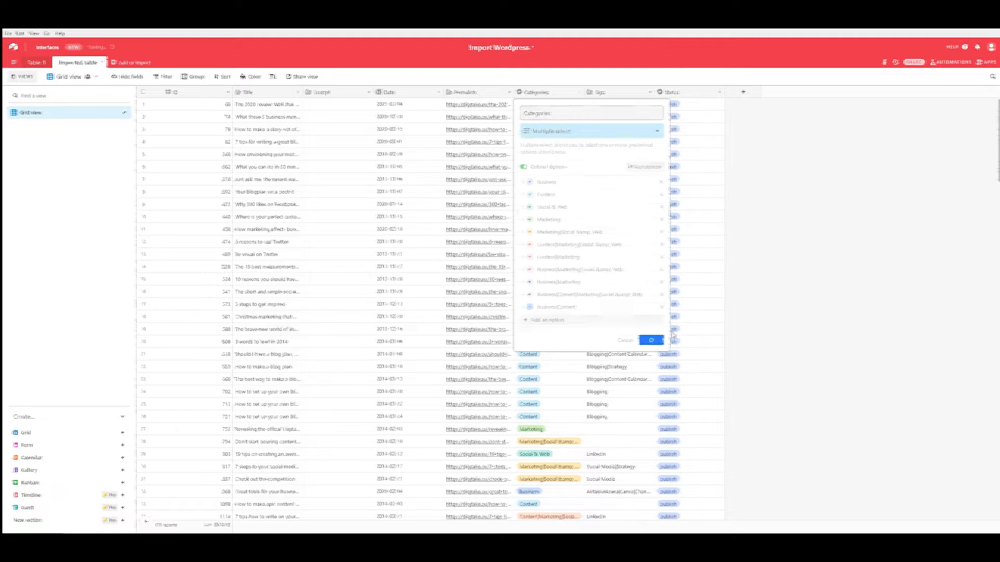
Filter the grid to records whose Categories is exactly "Marketing|Social &amp; Web"
click(162, 77)
click(175, 107)
click(218, 108)
click(206, 197)
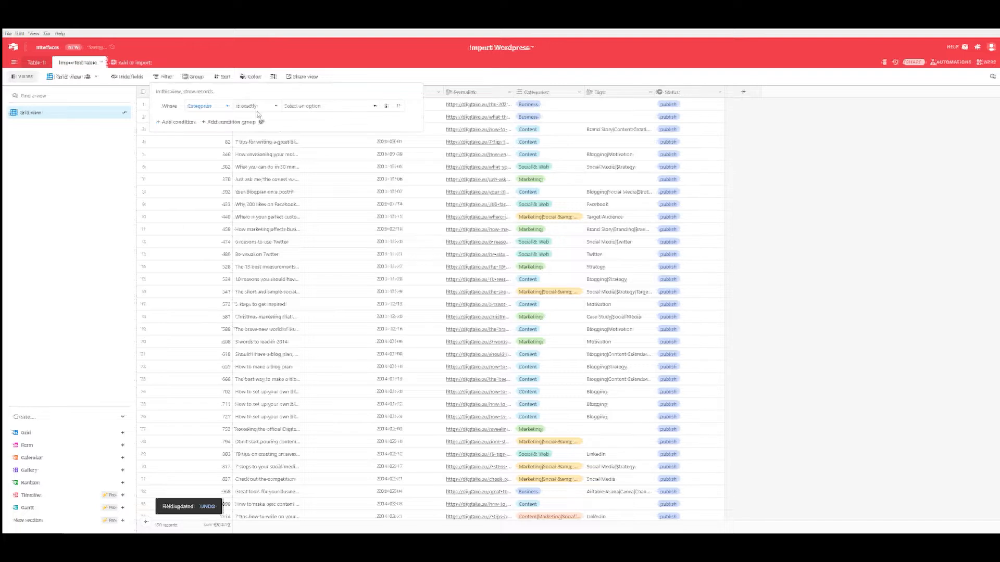
click(287, 107)
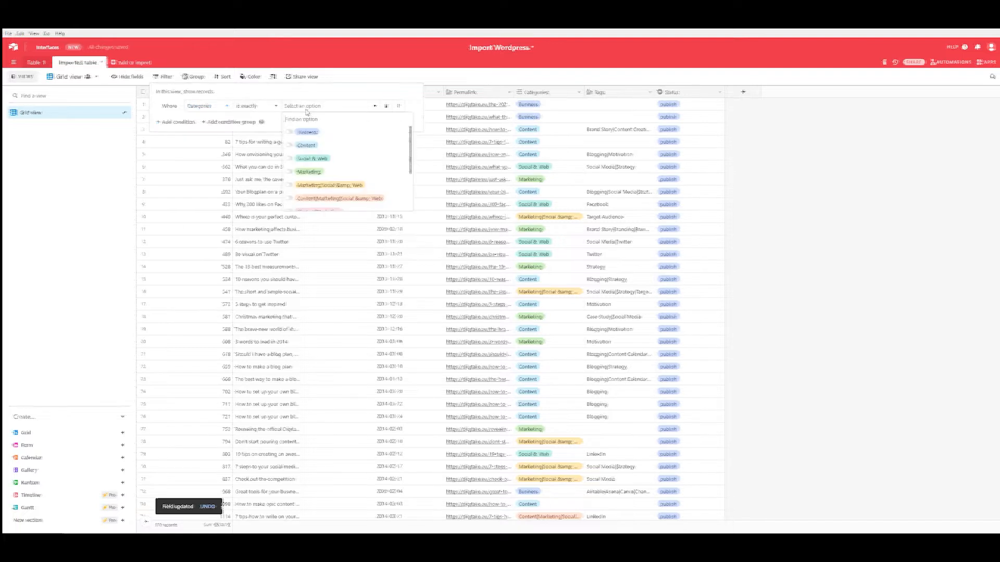
click(334, 186)
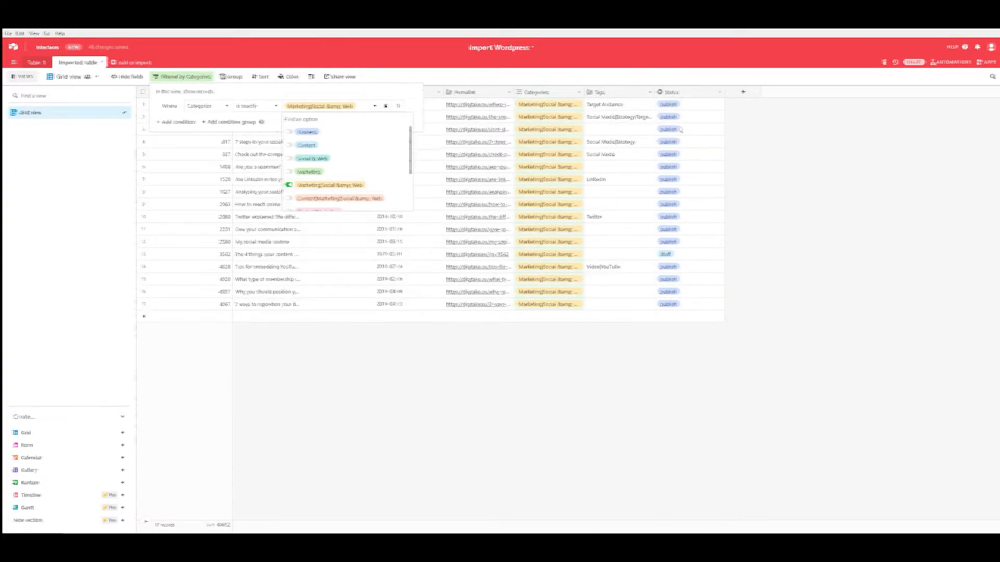
Add the Marketing option to the Categories of the first filtered record
click(544, 106)
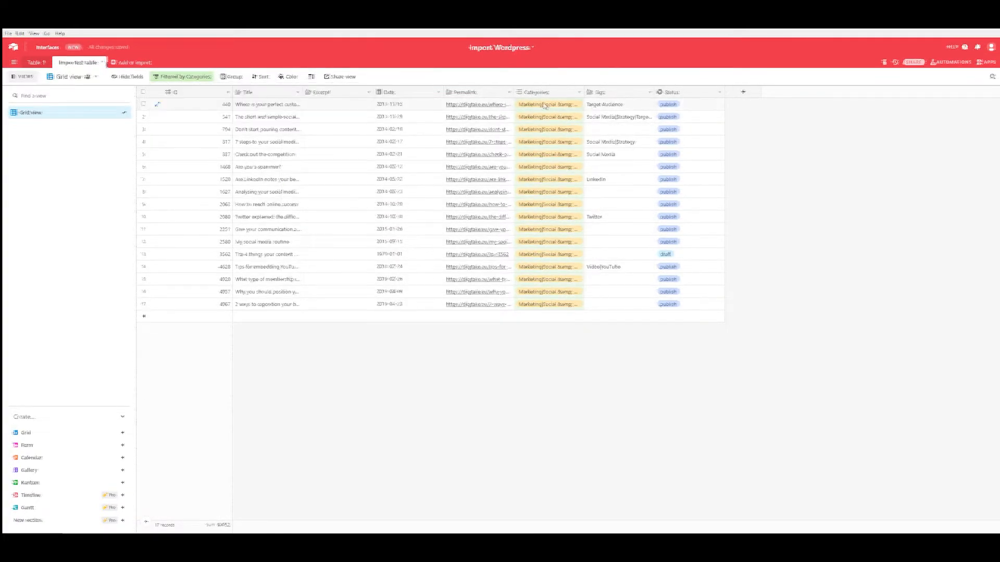
click(522, 117)
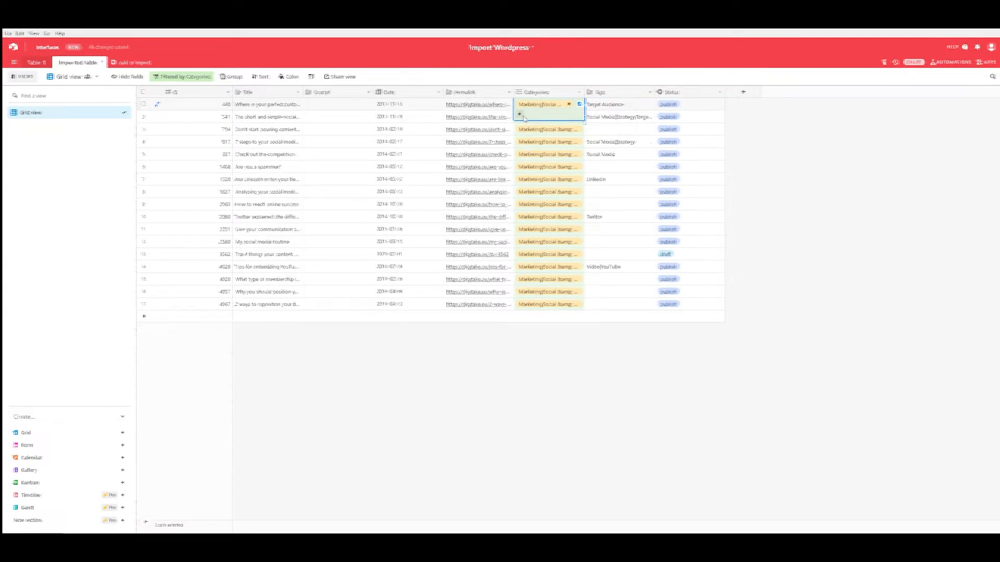
click(545, 179)
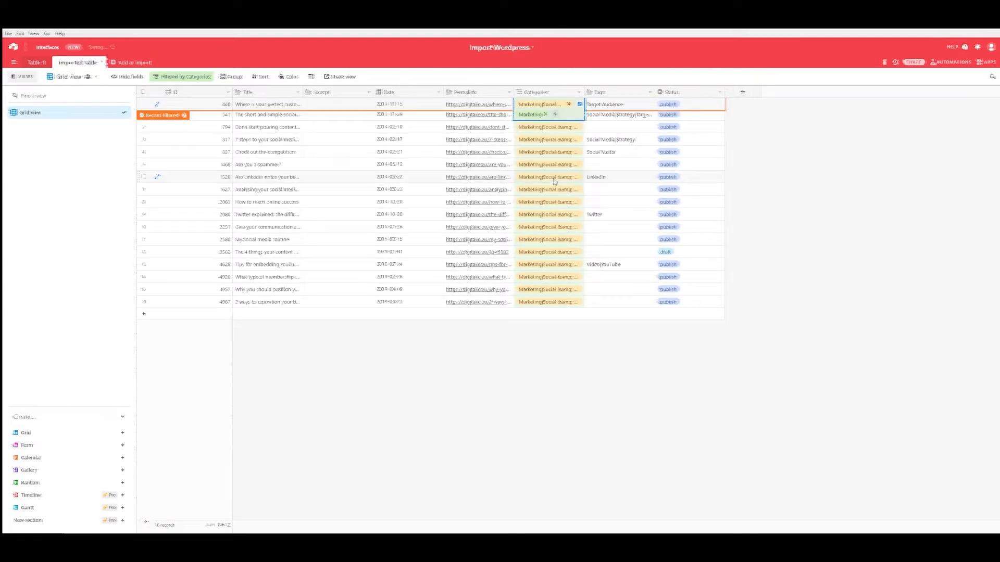
Loosen the Categories filter's "is exactly" operator so the edited record stays listed, and add Social & Web to that first record's Categories
click(164, 78)
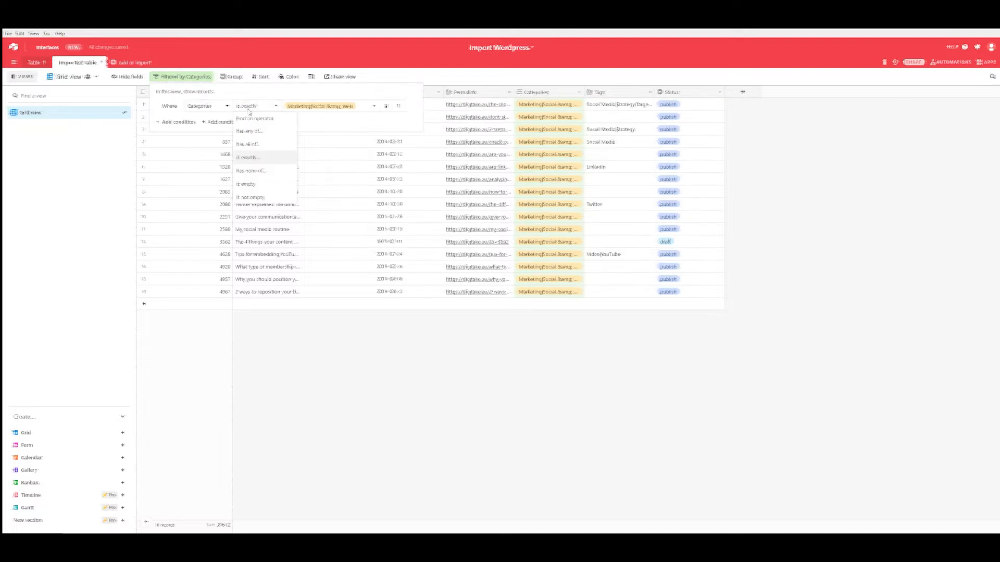
click(547, 104)
click(547, 104)
click(555, 114)
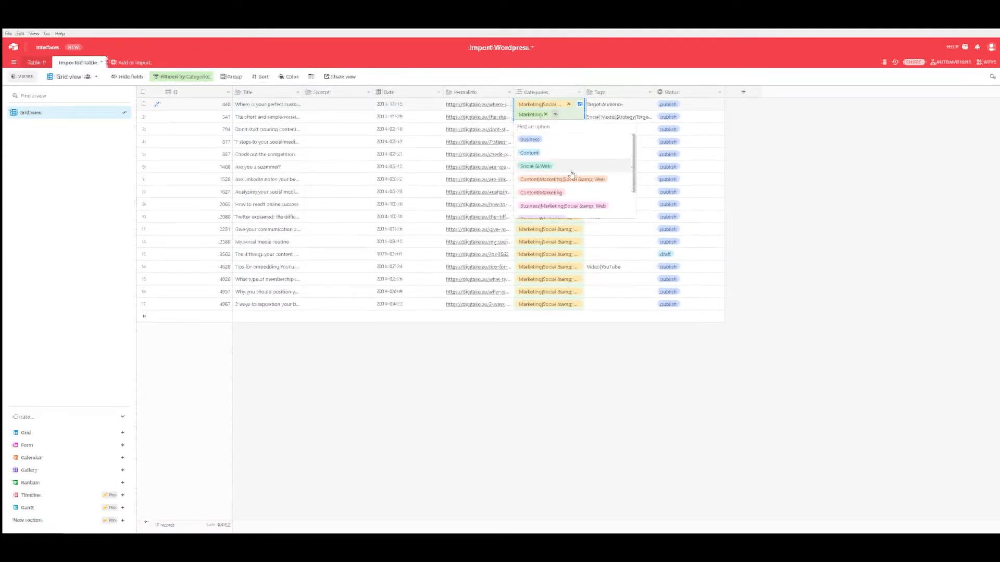
key(Escape)
click(822, 143)
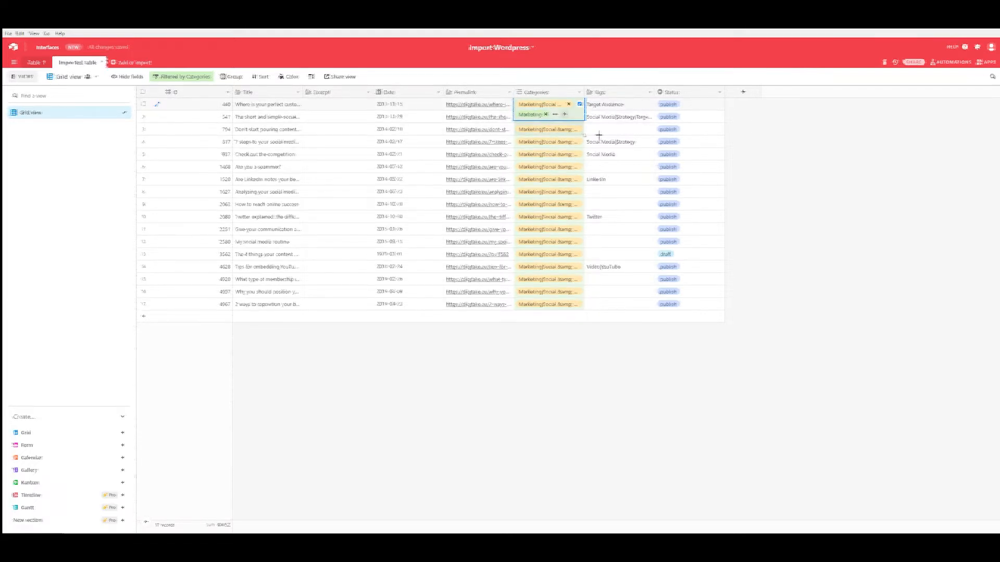
Fill the first record's Categories down through all filtered records and expand one of the filled cells to check its options
drag(582, 114, 580, 104)
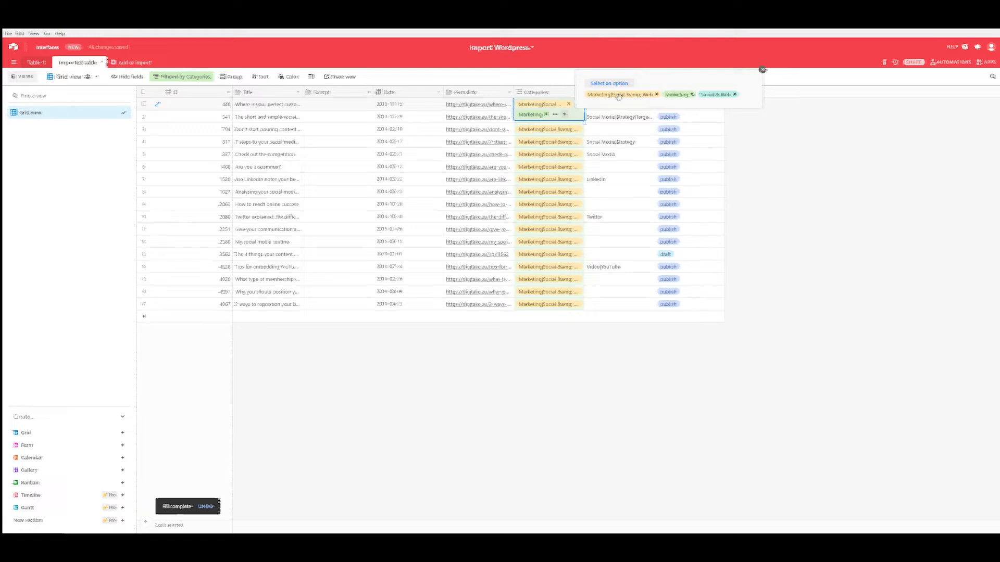
click(761, 70)
click(764, 133)
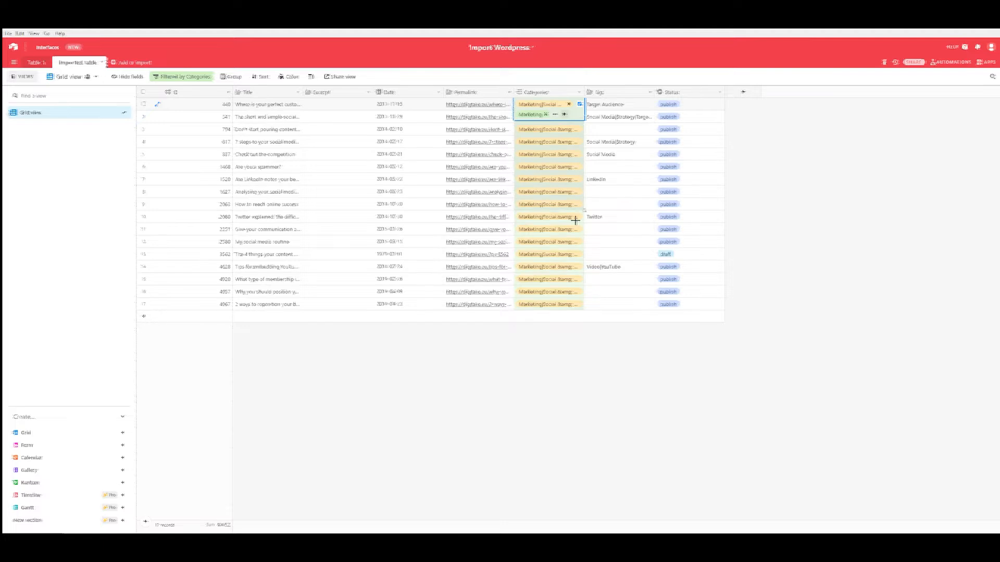
drag(582, 304, 582, 305)
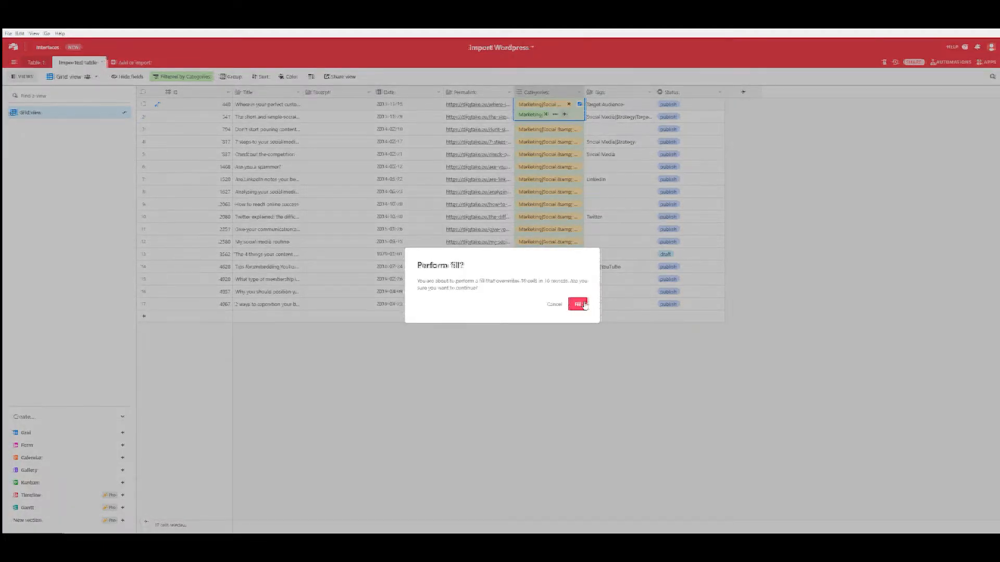
click(578, 304)
click(545, 209)
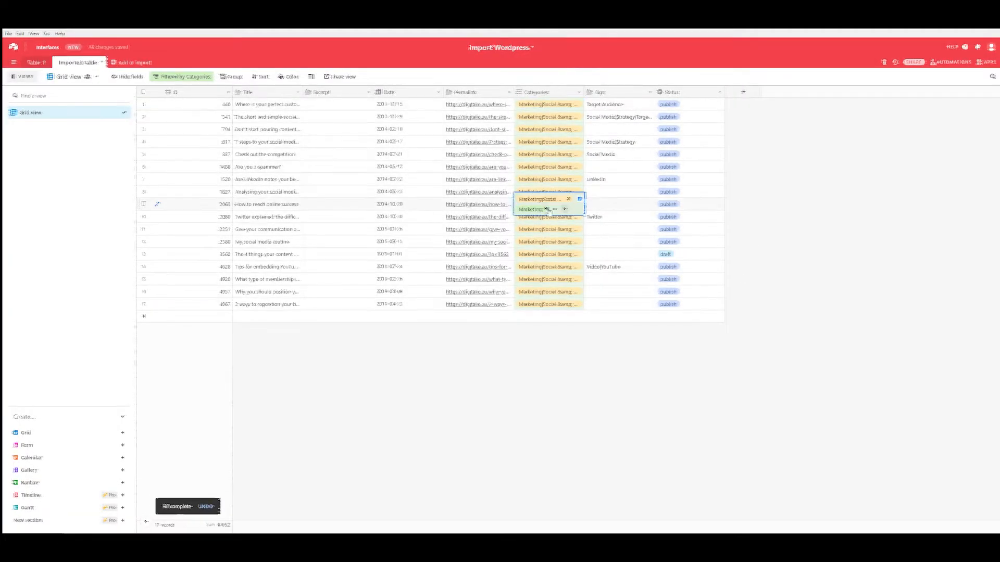
click(555, 209)
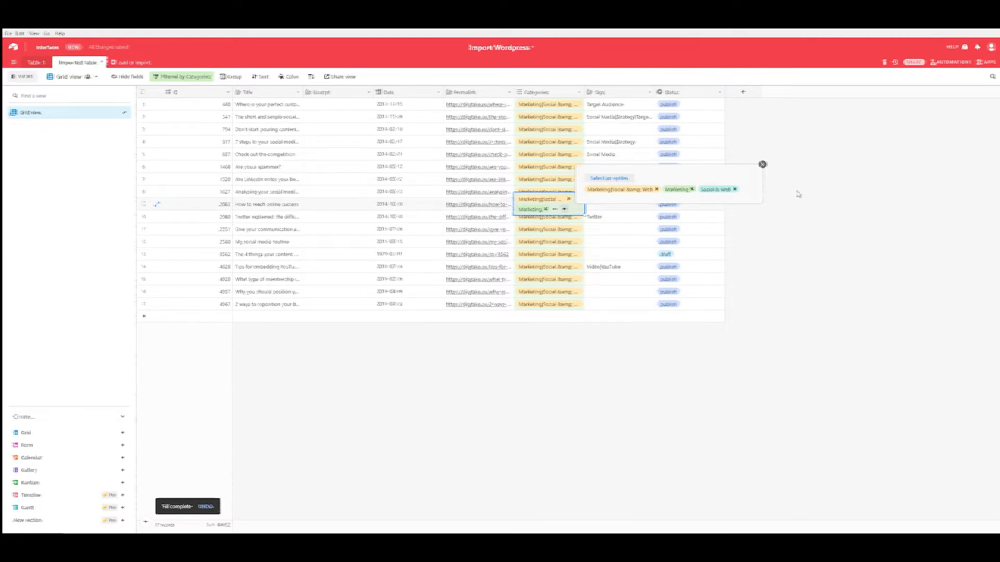
click(762, 164)
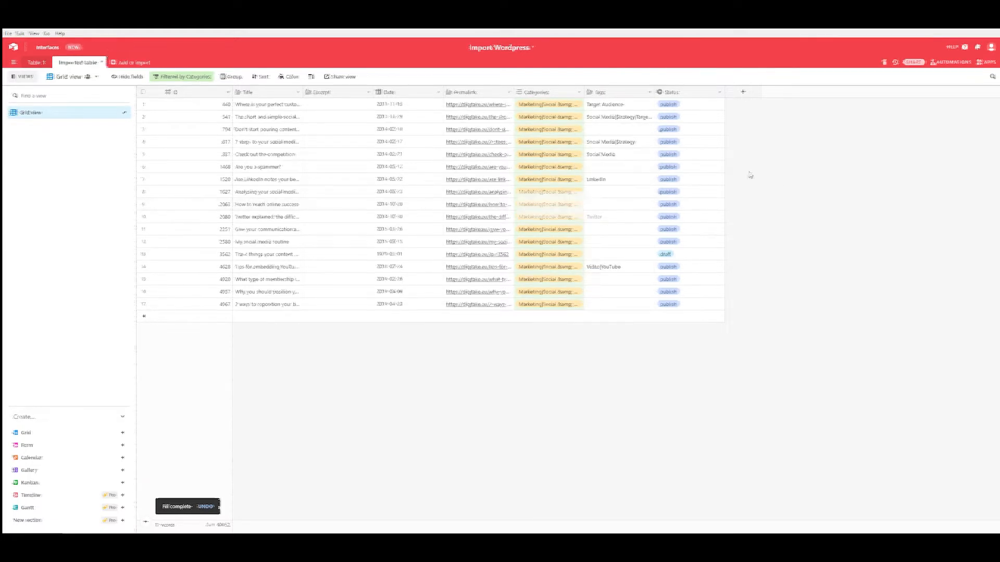
Delete the combined "Marketing|Social &amp; Web" option from the Categories field and save the field
click(556, 92)
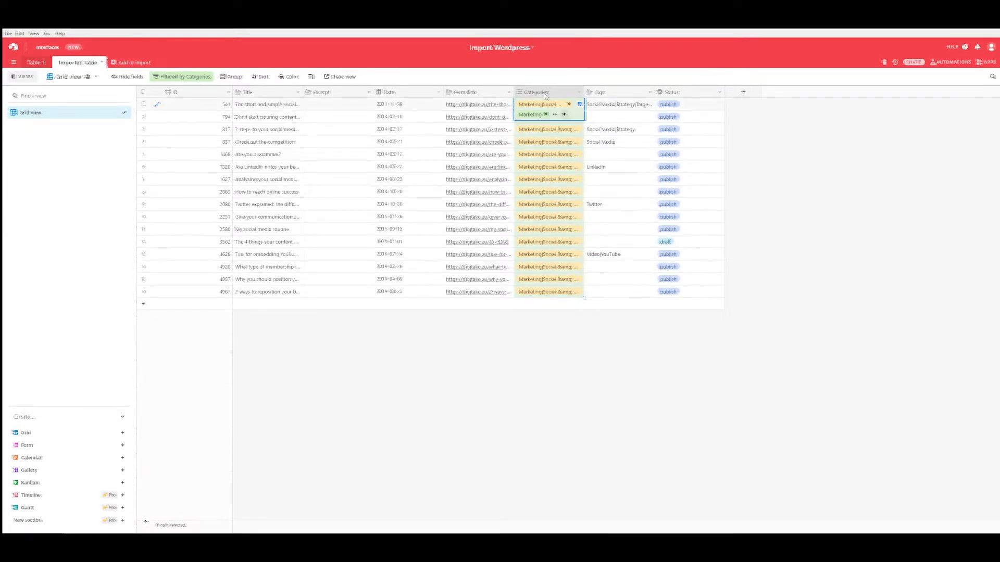
right_click(545, 96)
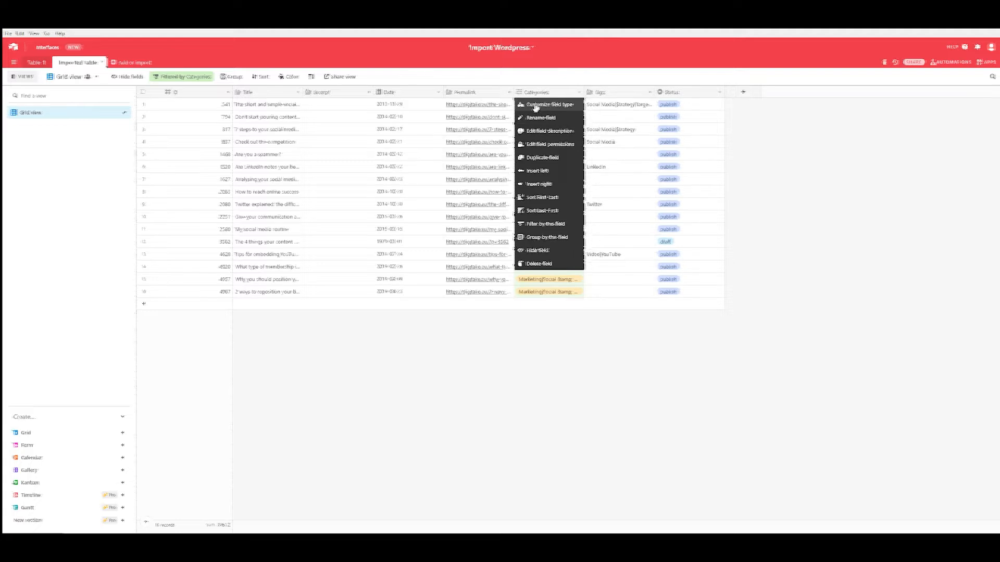
click(536, 106)
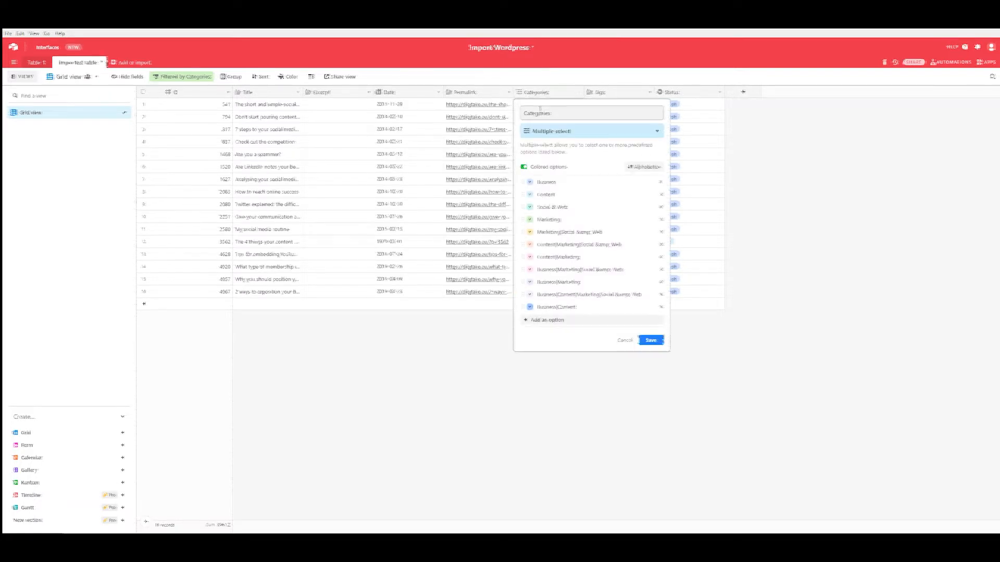
click(661, 231)
click(711, 220)
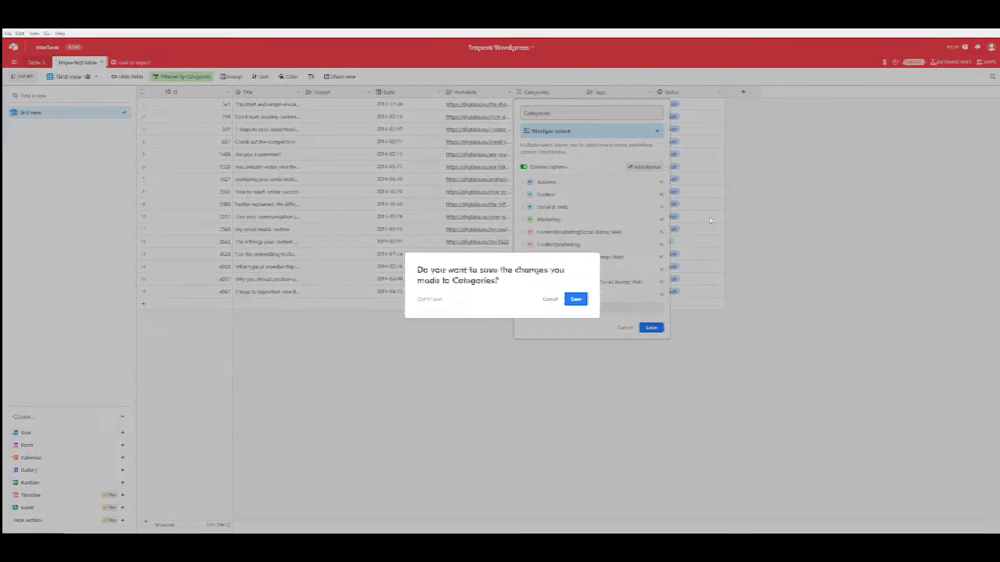
click(575, 299)
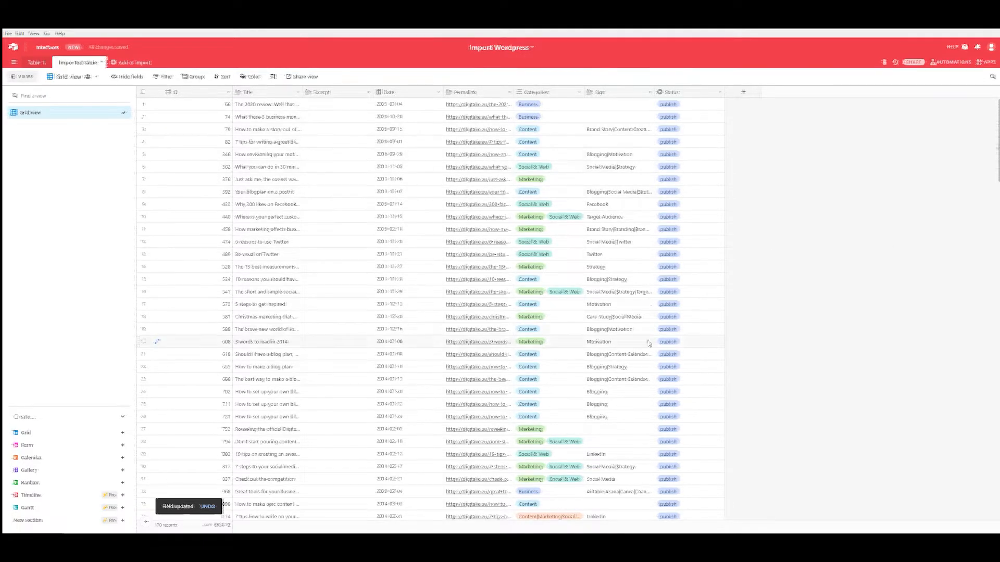
Filter the grid to records whose Categories has any of "Content|Marketing|Social &amp; Web"
click(165, 77)
click(177, 106)
click(203, 105)
click(203, 197)
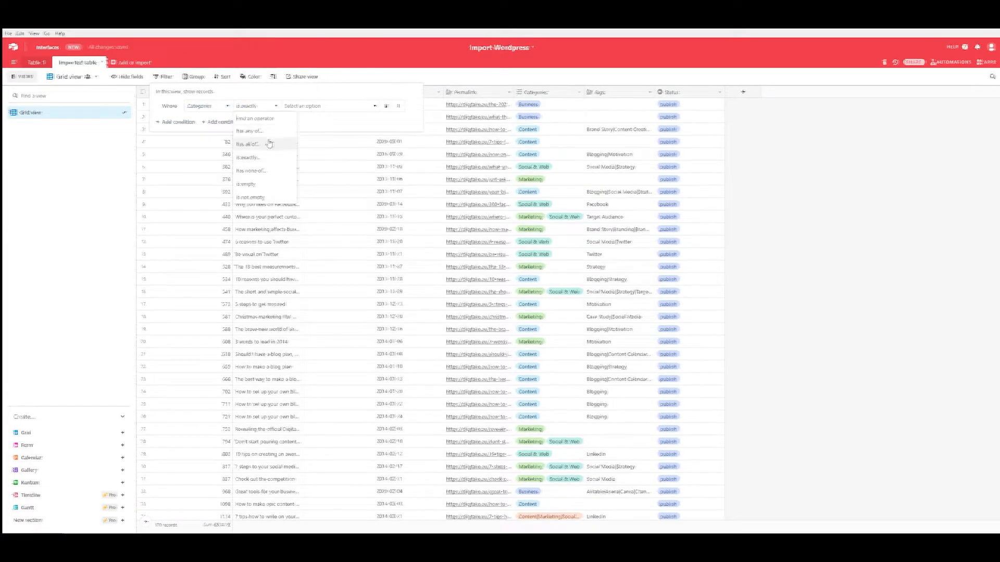
click(345, 106)
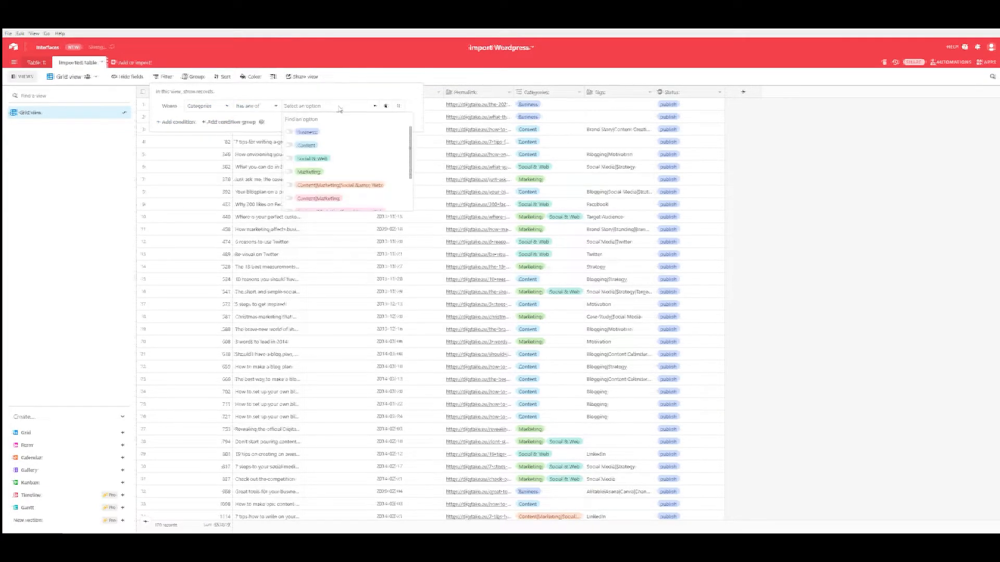
click(367, 186)
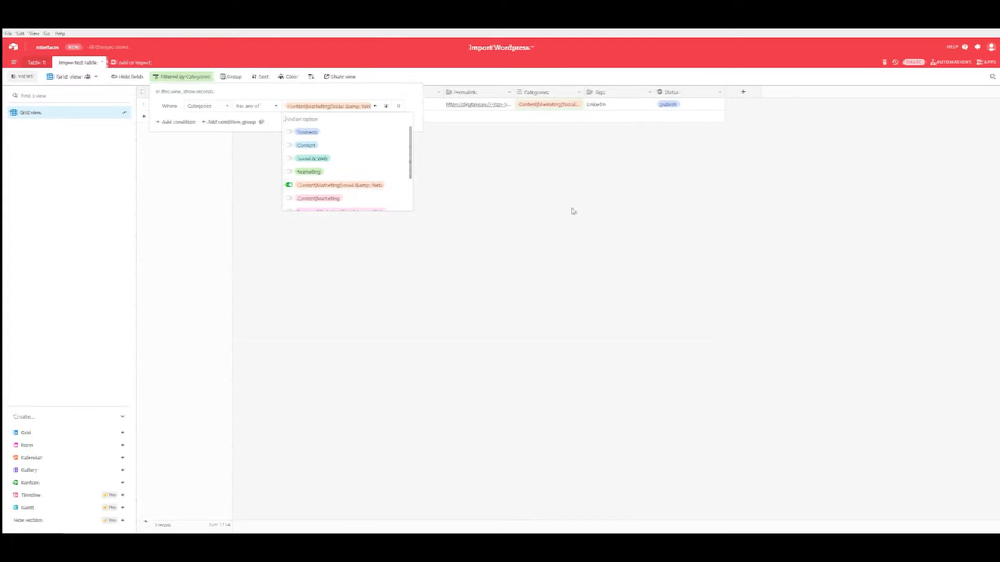
Replace the filtered record's combined category with the separate options Content, Marketing and Social & Web
click(536, 107)
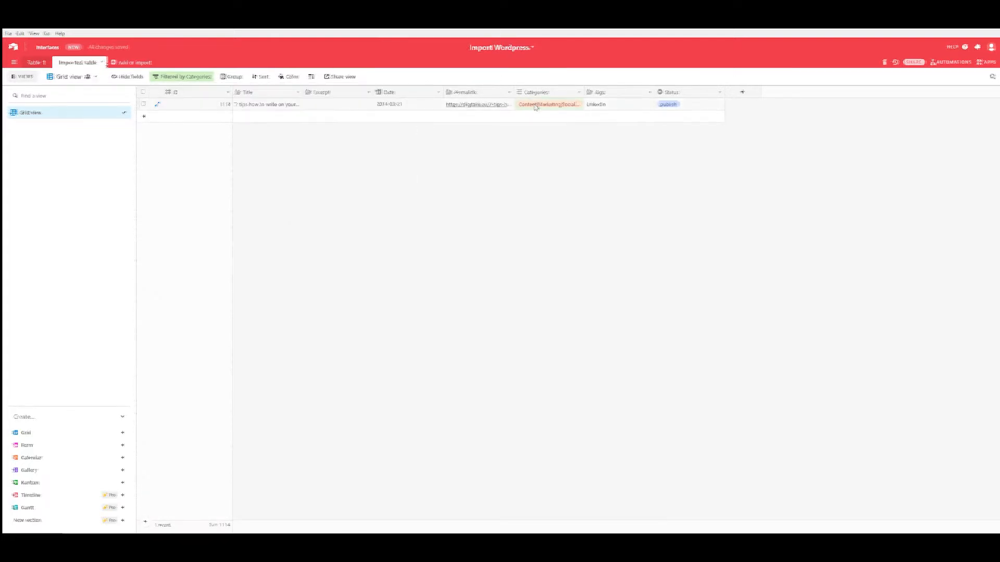
click(535, 107)
click(554, 155)
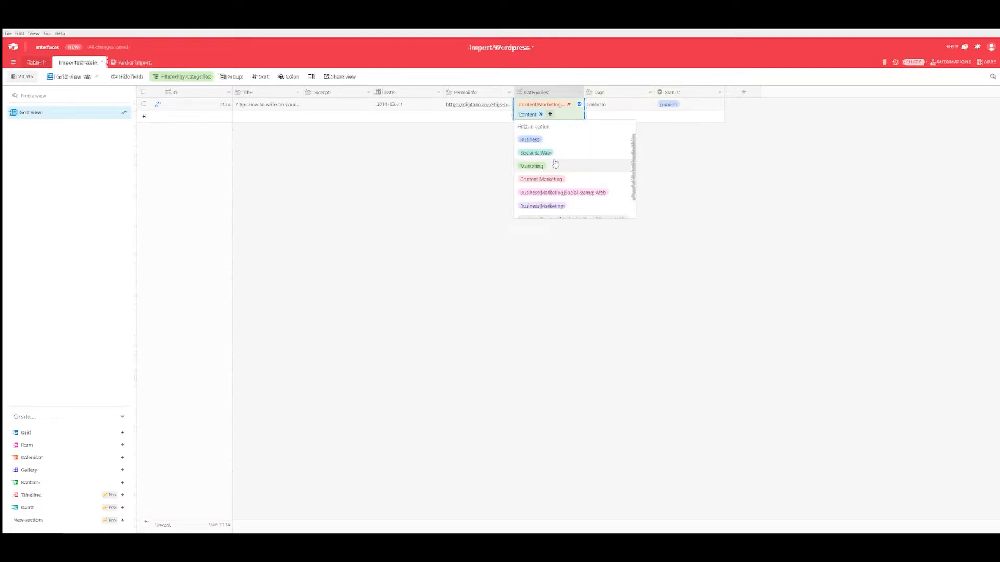
key(Escape)
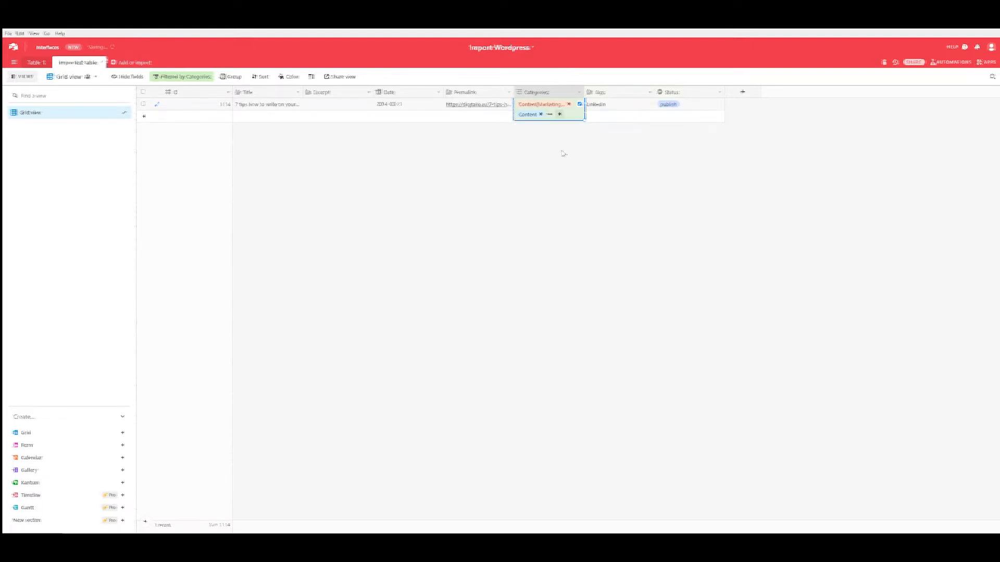
click(568, 104)
click(568, 181)
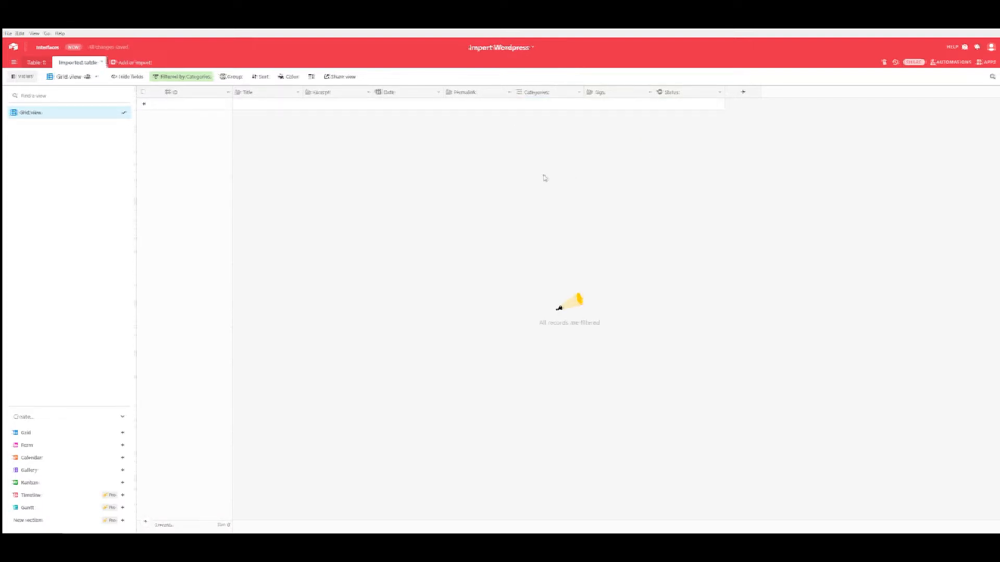
Change the Categories filter value to "Content|Marketing" in place of the previous combined category
click(174, 78)
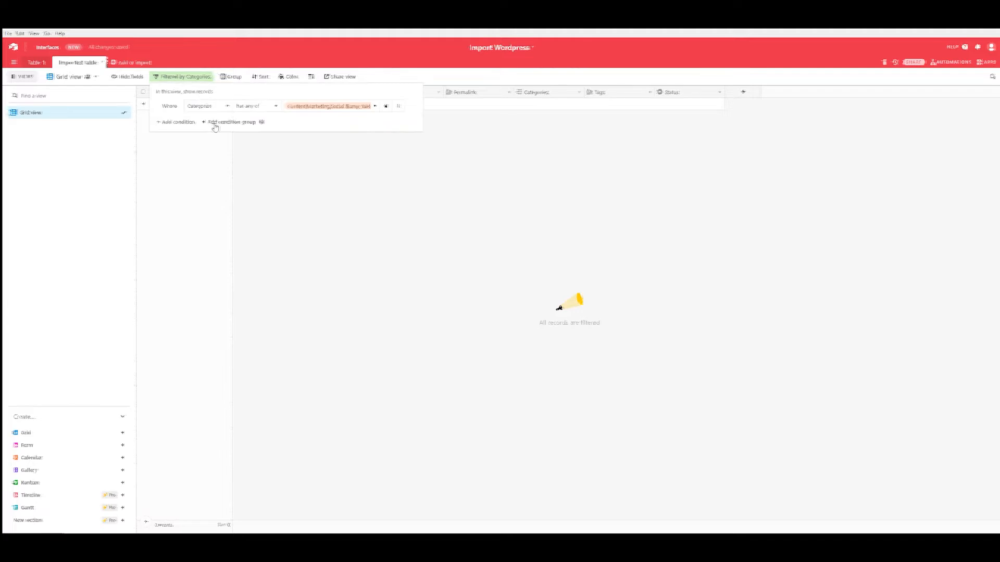
click(256, 107)
click(270, 106)
click(328, 106)
click(327, 198)
click(317, 185)
key(Escape)
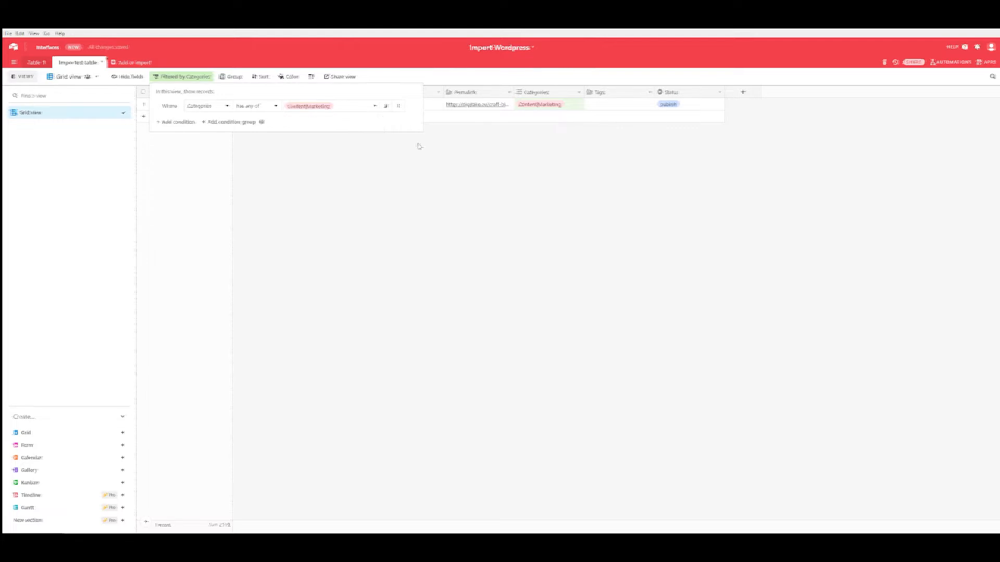
click(460, 173)
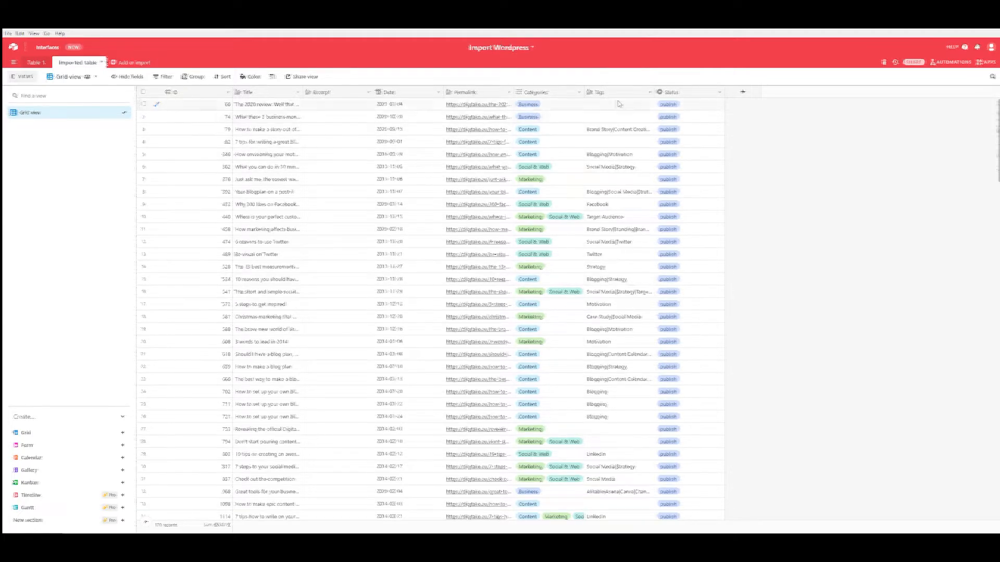
Insert a Multiple select field named Tag directly before the Status field
right_click(677, 94)
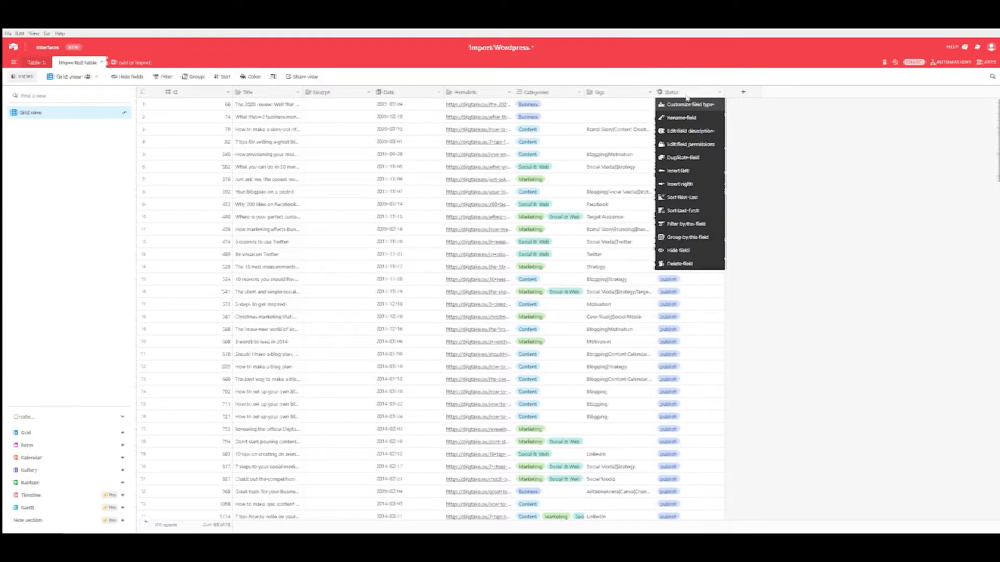
click(692, 172)
text(Tag)
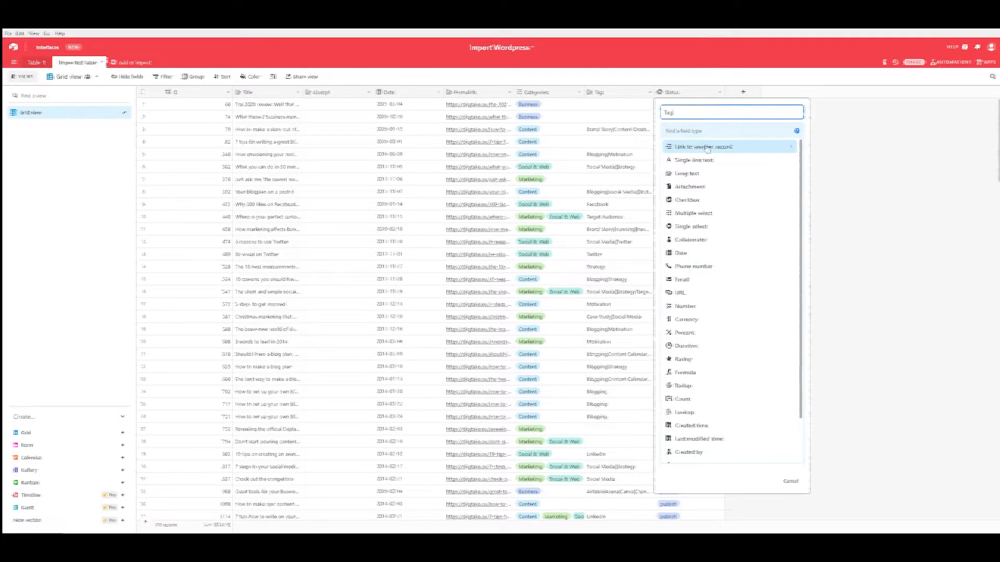
click(696, 217)
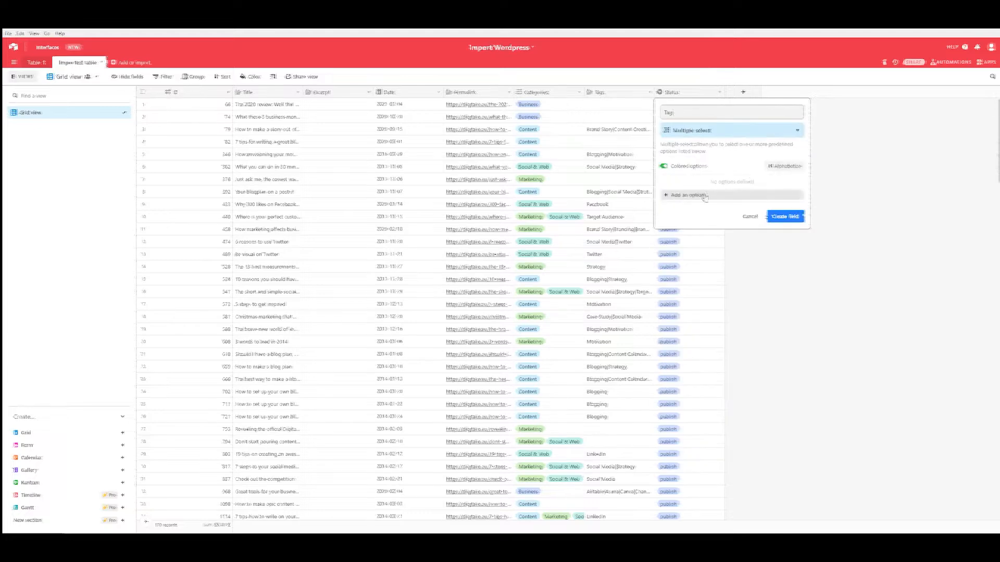
click(784, 217)
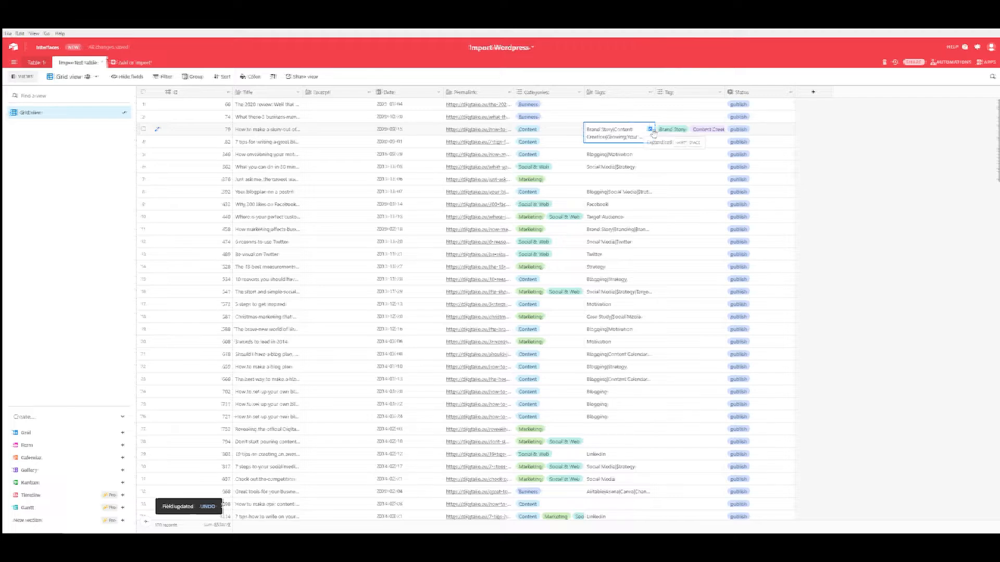
Widen the Tags column to show its full text and place the new Tag field directly before it
drag(654, 92, 759, 92)
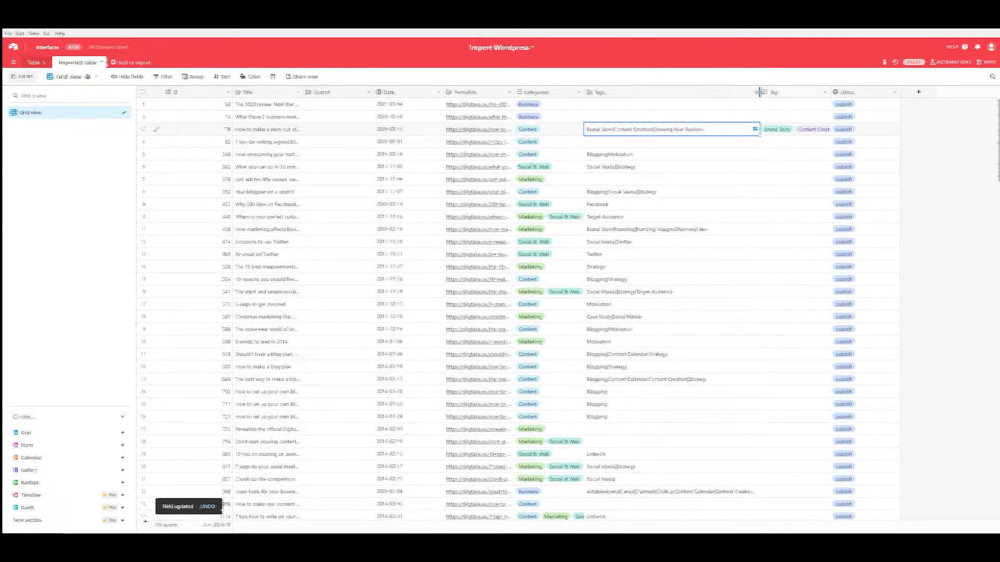
drag(623, 92, 620, 92)
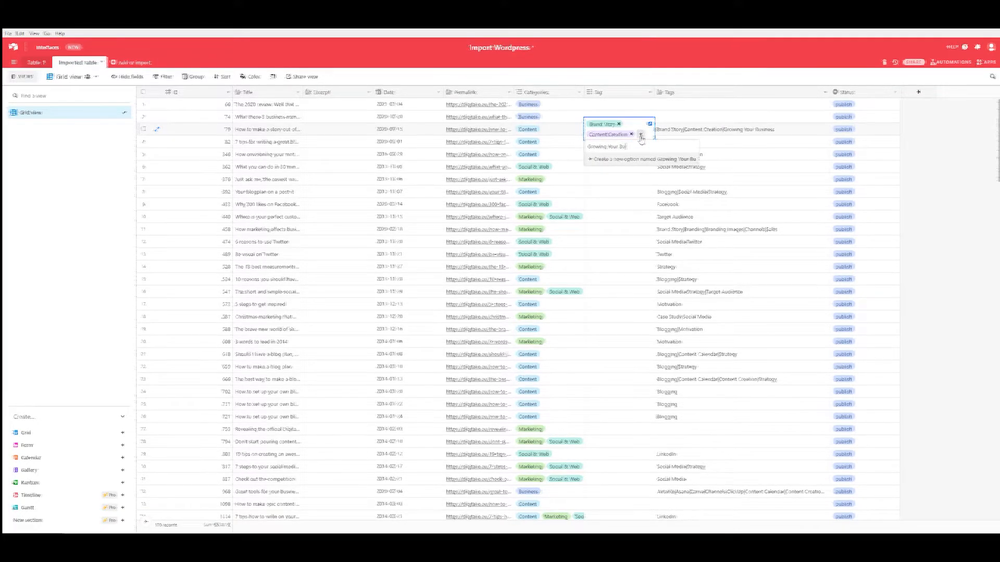
Clear the Brand Story record's Tags text and enter Blogging and Motivation as separate Tag options for the record whose Tags is "Blogging|Motivation"
click(705, 131)
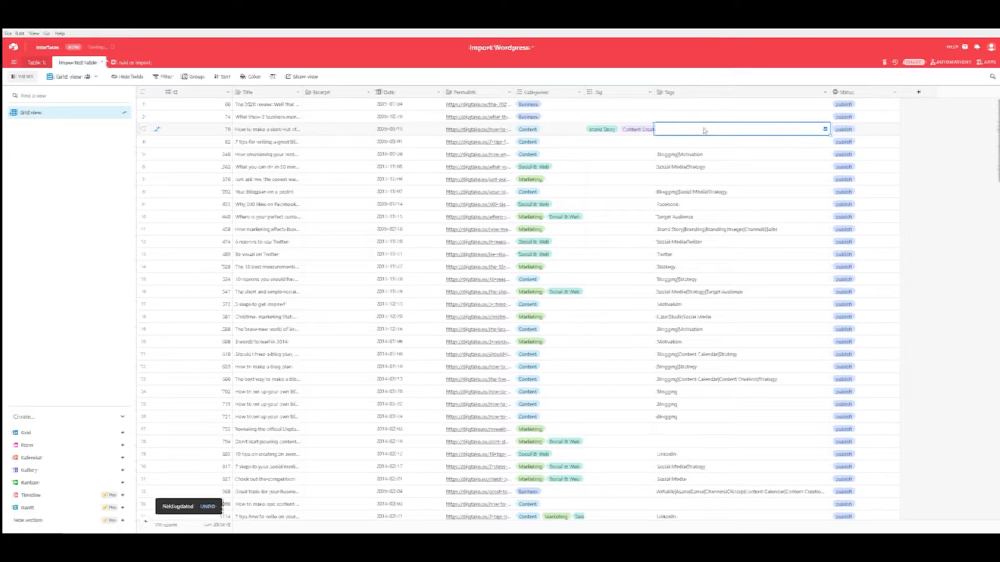
key(Delete)
click(605, 155)
text(Blogging Motivation)
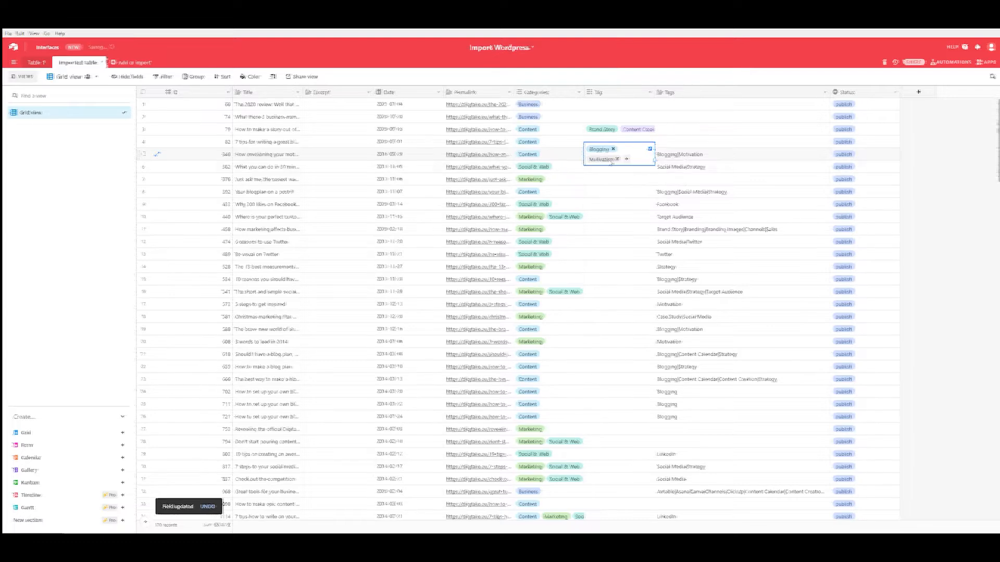
Enter Social Media and Strategy as separate Tag options for the first record whose Tags is "Social Media|Strategy"
click(634, 171)
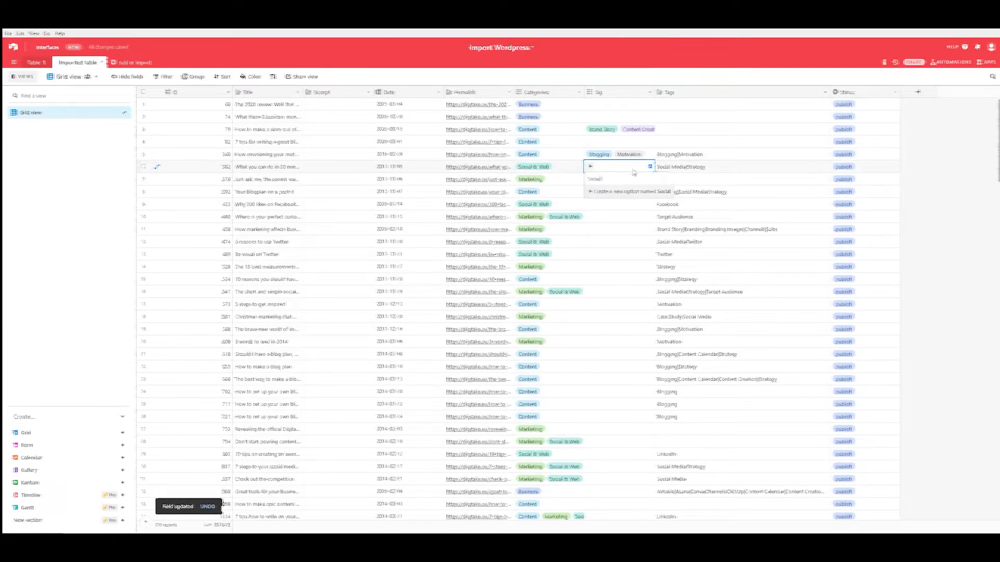
click(631, 167)
text(Stra)
Clear the Tags text of the two processed records, "Blogging|Motivation" and "Social Media|Strategy"
click(723, 167)
click(726, 156)
key(Delete)
key(Down)
key(Delete)
Enter Blogging, Social Media and Strategy as Tag options for the "Blogging|Social Media|Strategy" record and clear its Tags text
key(Down)
key(Down)
key(Left)
text(Blog)
key(Return)
text(Soci)
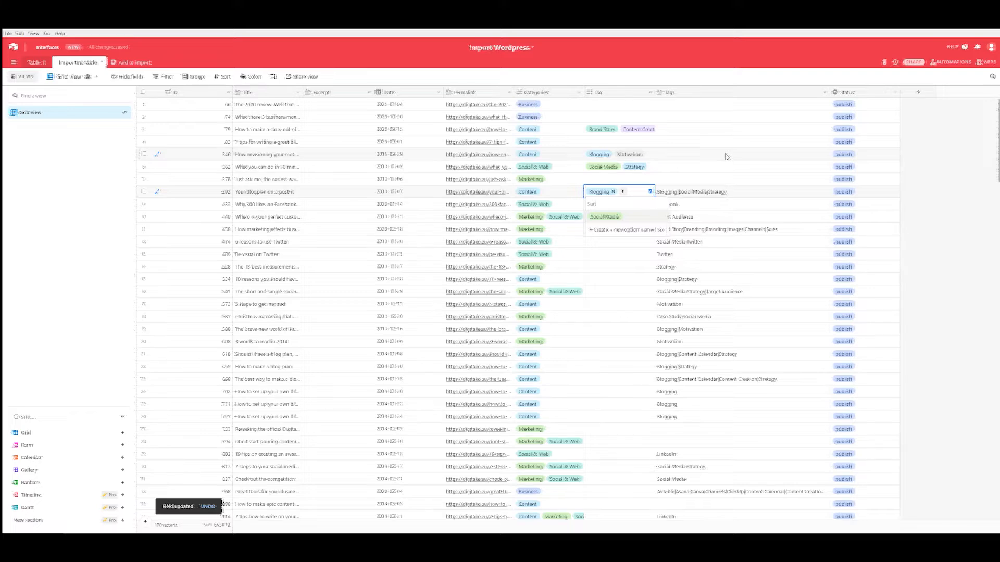
key(Return)
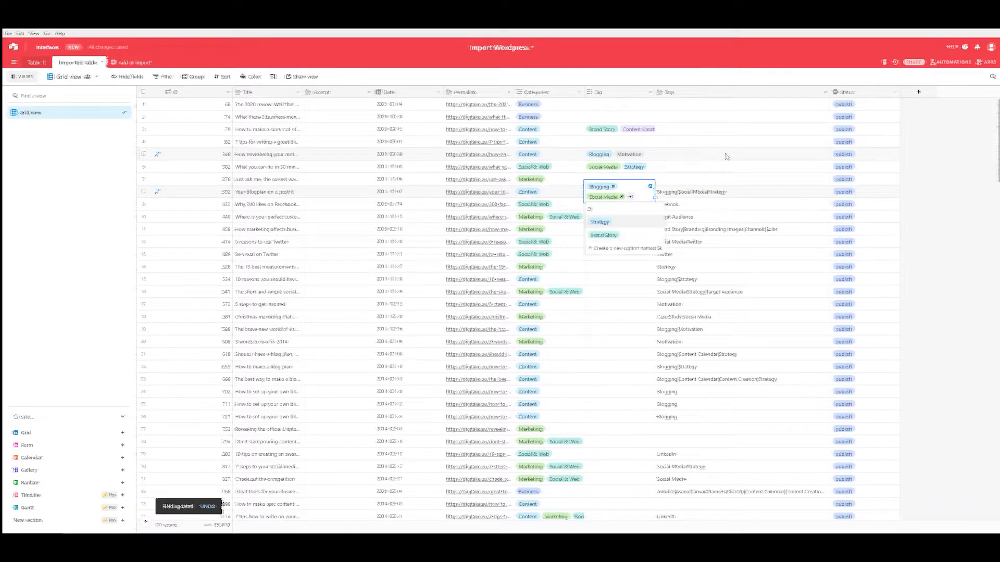
click(735, 195)
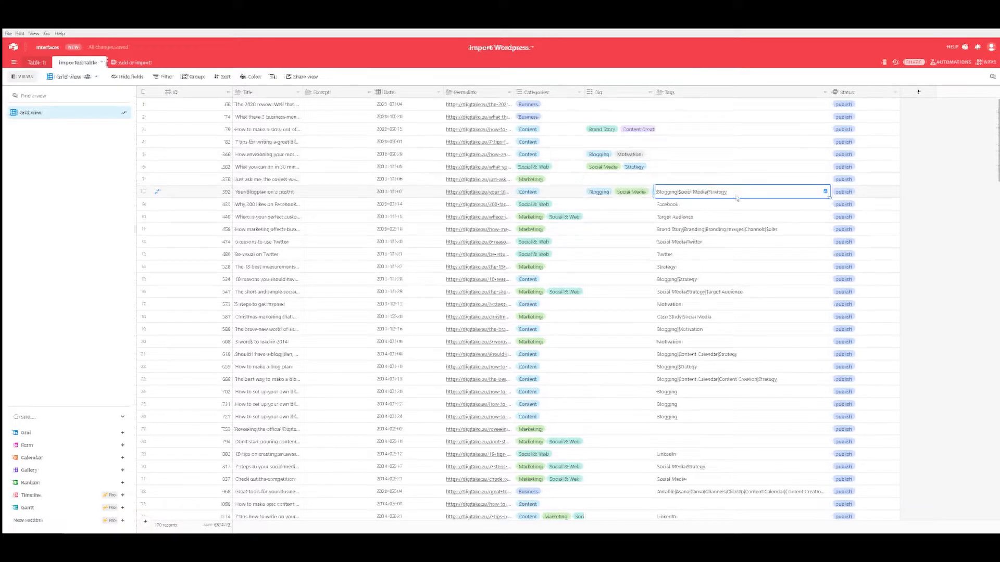
scroll(728, 213, down, 10)
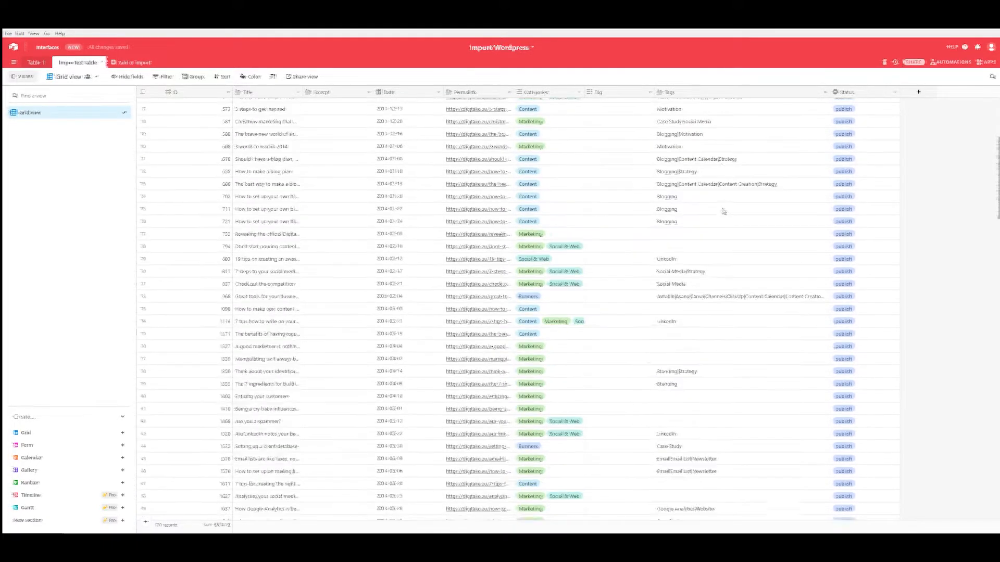
scroll(727, 219, up, 10)
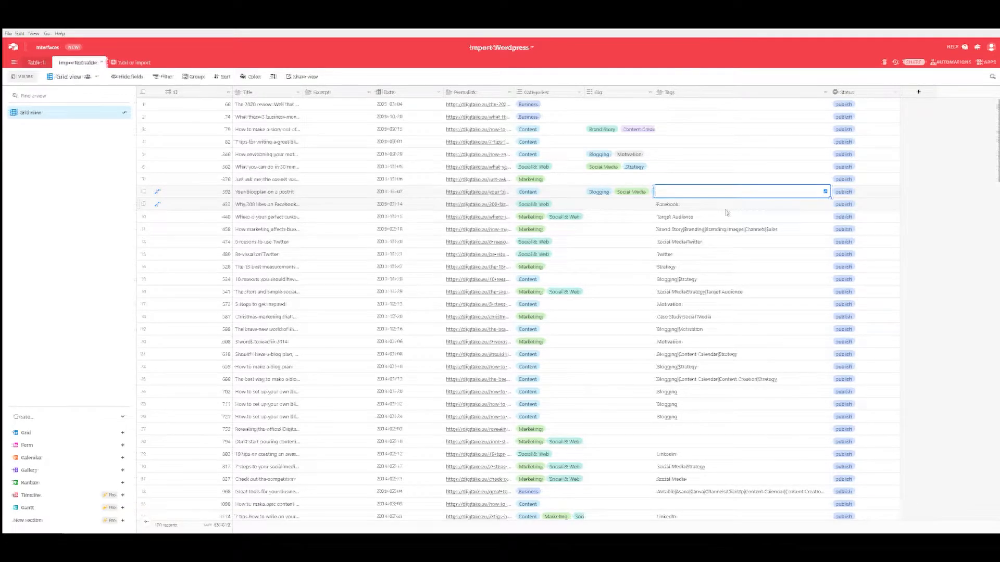
Enter Content Calendar, Content Creation, Social Media and Strategy as Tag options for the "11 Ways to Monetize Your" record near the table's end
scroll(727, 212, down, 10)
click(635, 424)
text(Con)
key(Return)
text(Con)
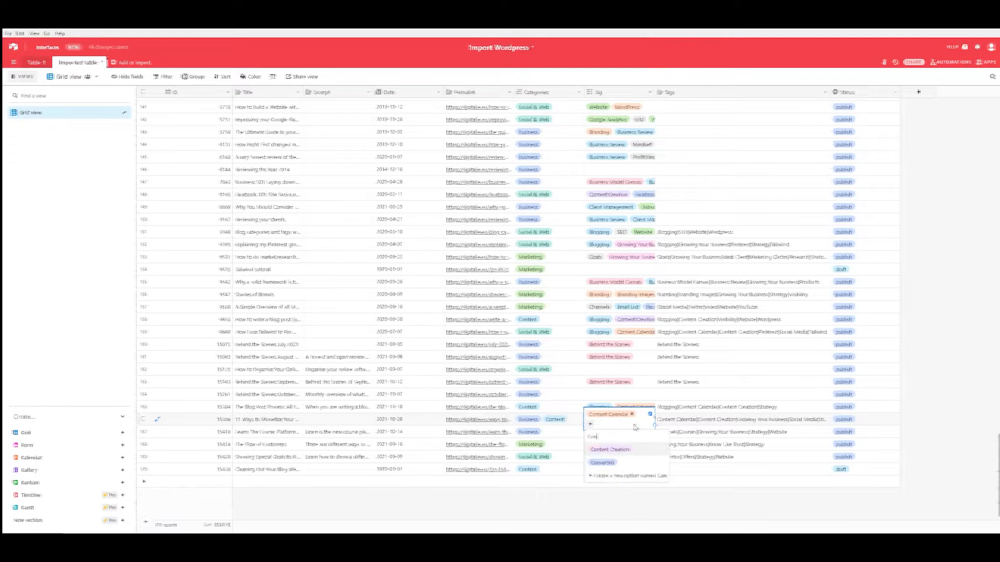
key(Return)
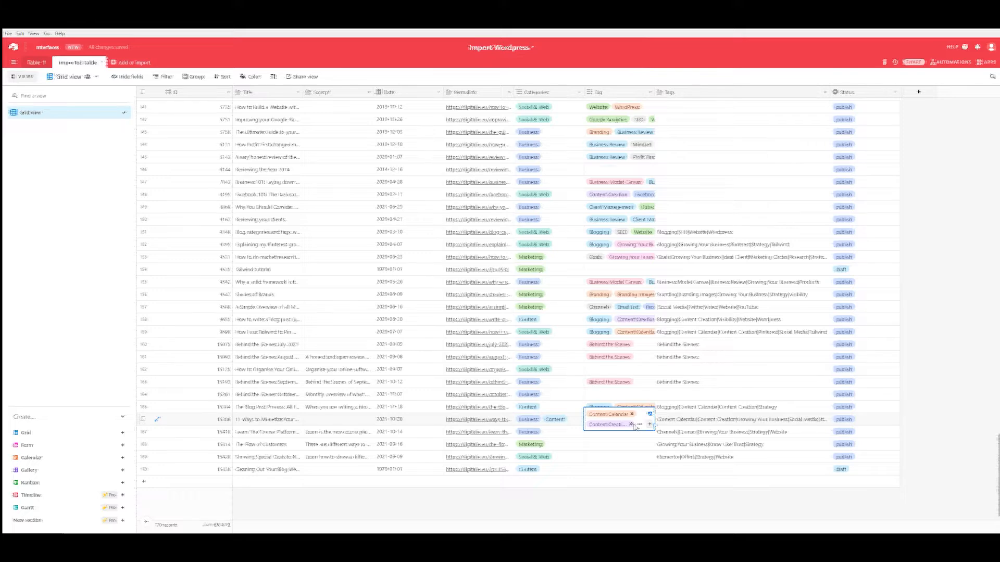
text(SocialStra)
Enter Channels, Courses, Growing Your Business, Strategy and Website as Tag options for the "Learn The Course Platform" record
click(619, 431)
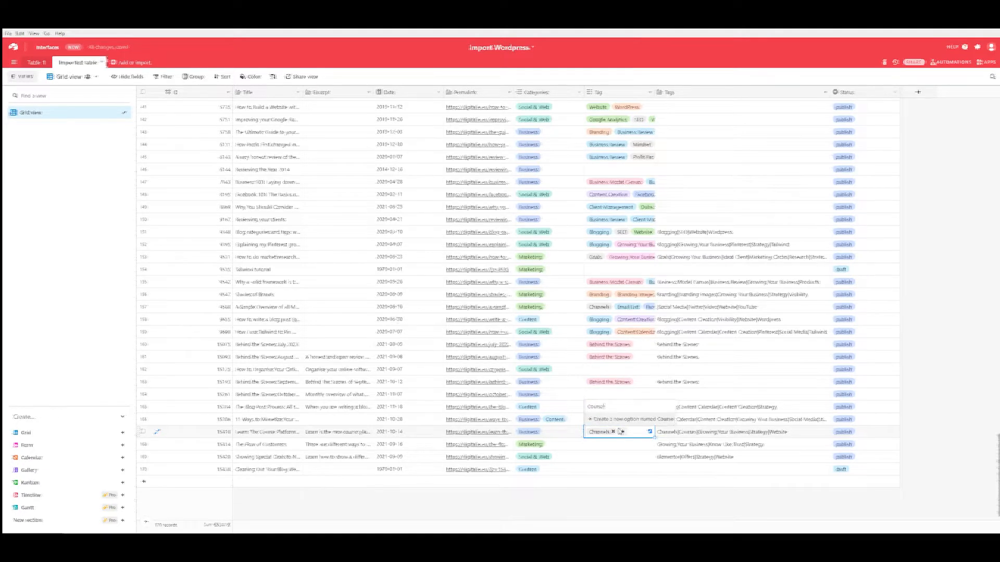
click(619, 432)
text(gr)
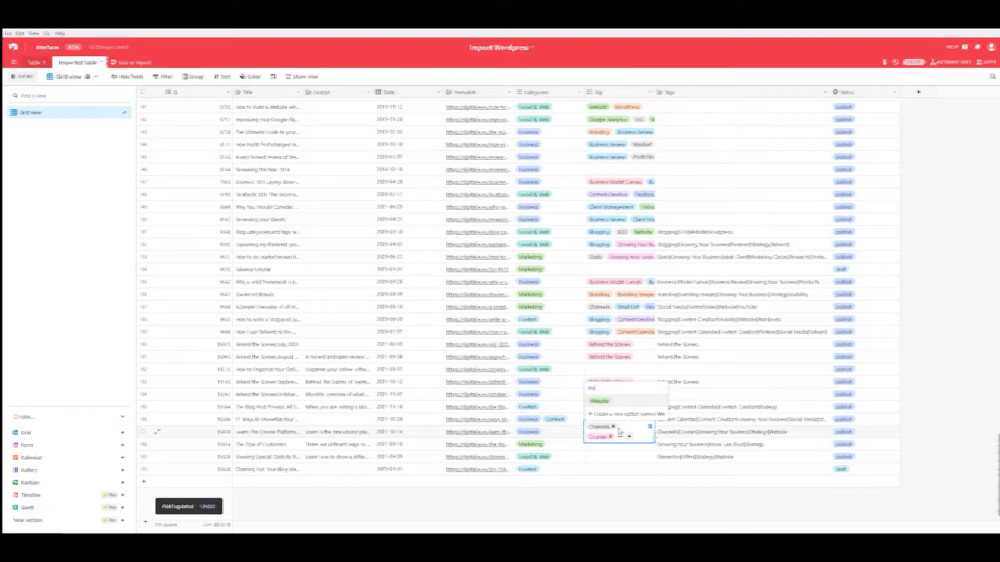
Enter Growing Your Business, Know Like Trust and Strategy as Tag options for the "The Flow of Customers" record
click(621, 444)
text(Gro)
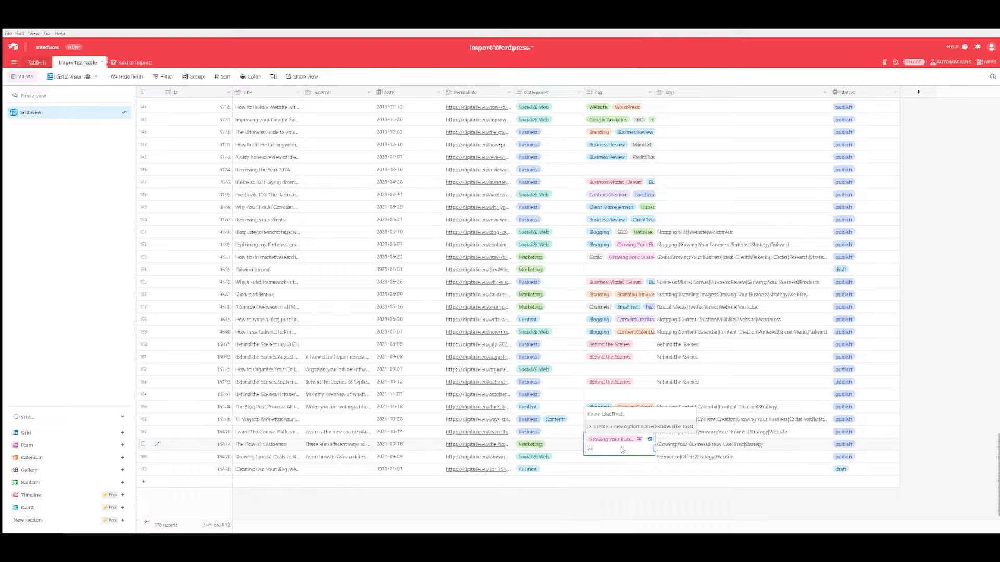
key(Return)
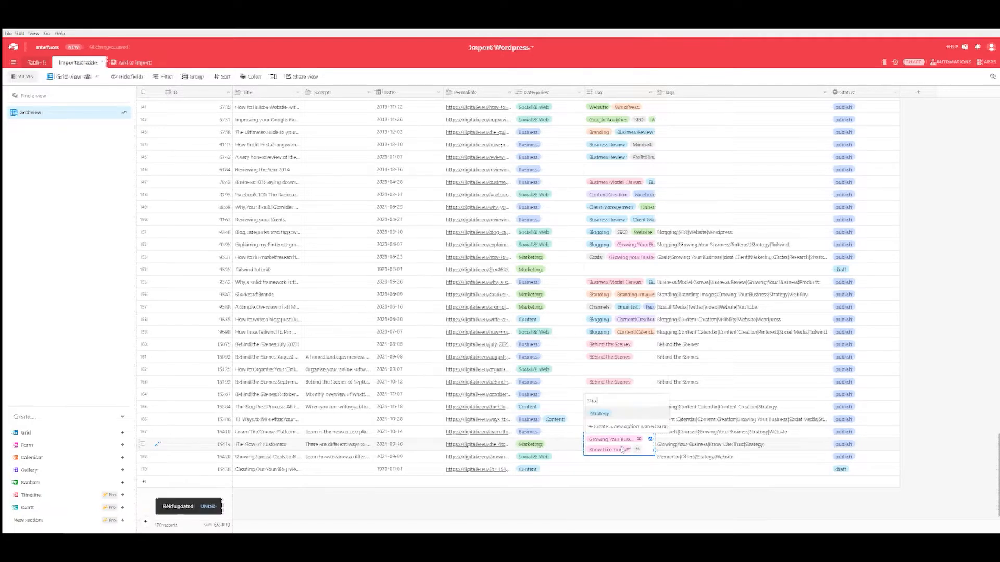
Enter Elementor, Offers and Strategy as Tag options for the "Showing Special Deals" record
click(623, 454)
text(Elementor)
key(Return)
text(Offers)
key(Return)
text(st)
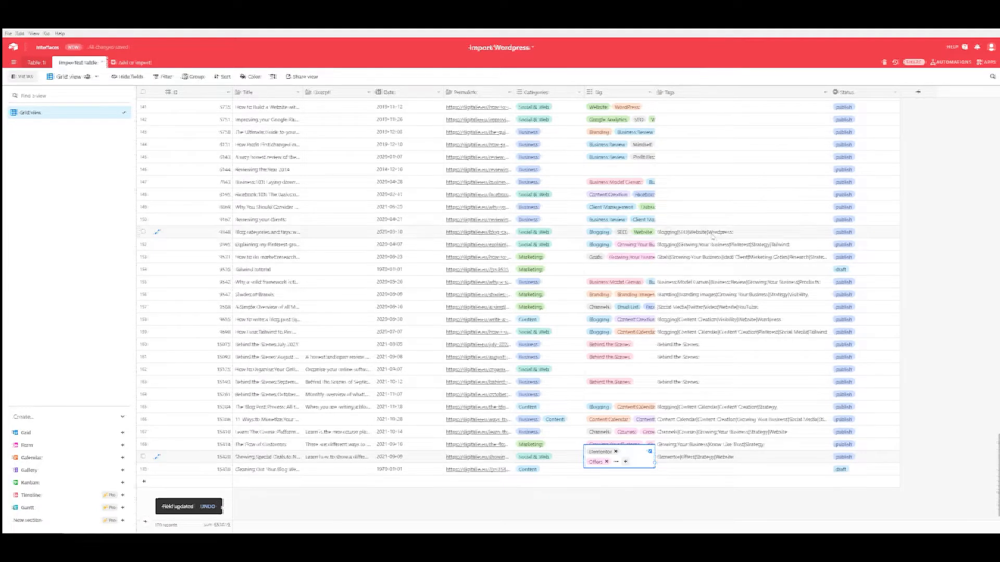
Delete the original Tags text field from the imported table
right_click(683, 92)
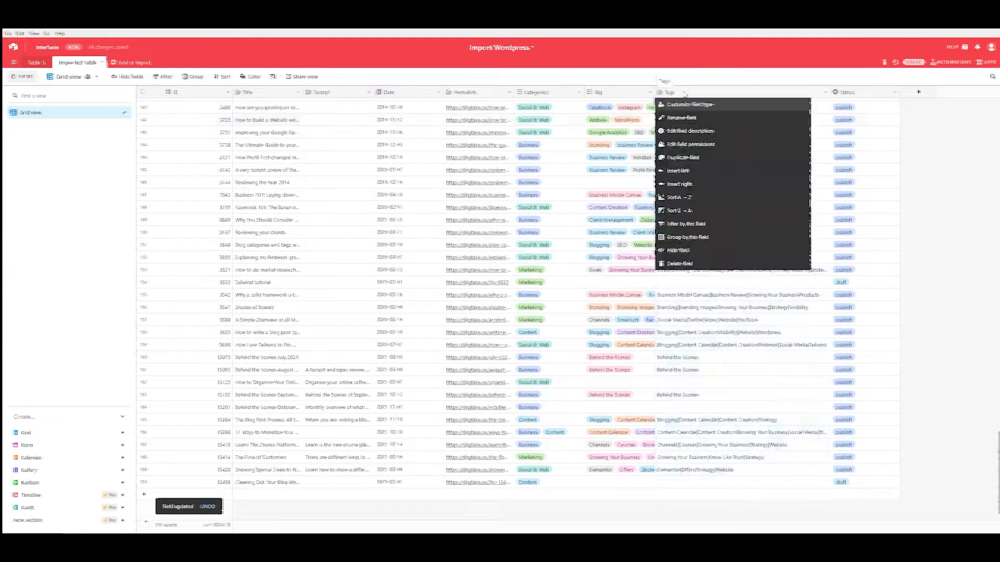
click(713, 265)
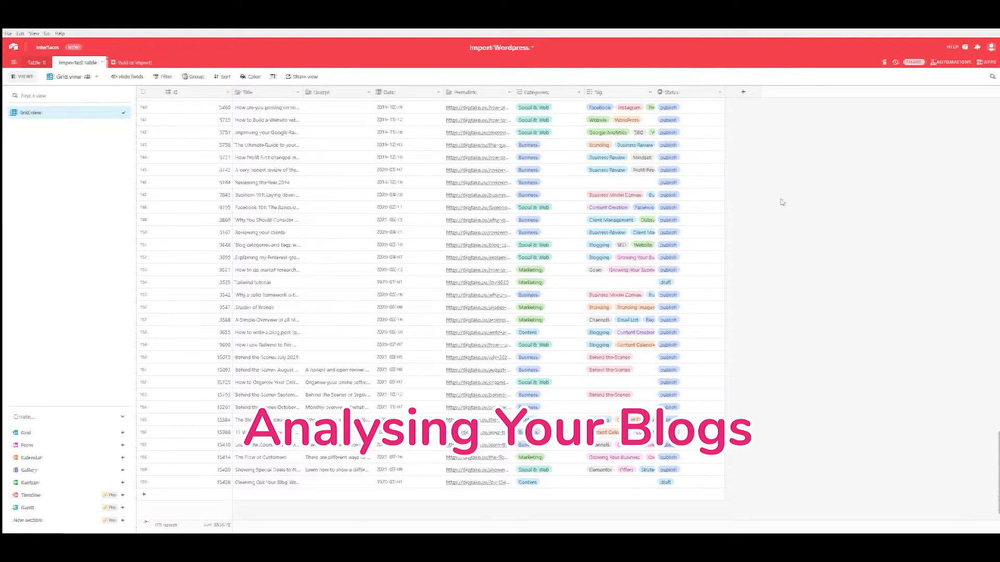
Add a Single select field named "What to do" with the options Delete, Update and Combine
click(743, 94)
text(What to do)
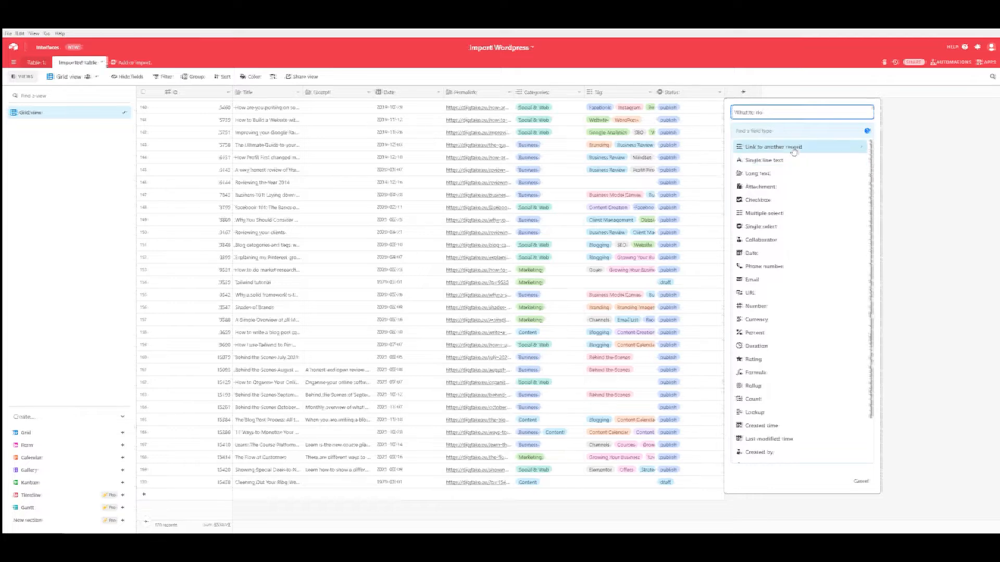
click(775, 227)
click(771, 192)
text(Delete)
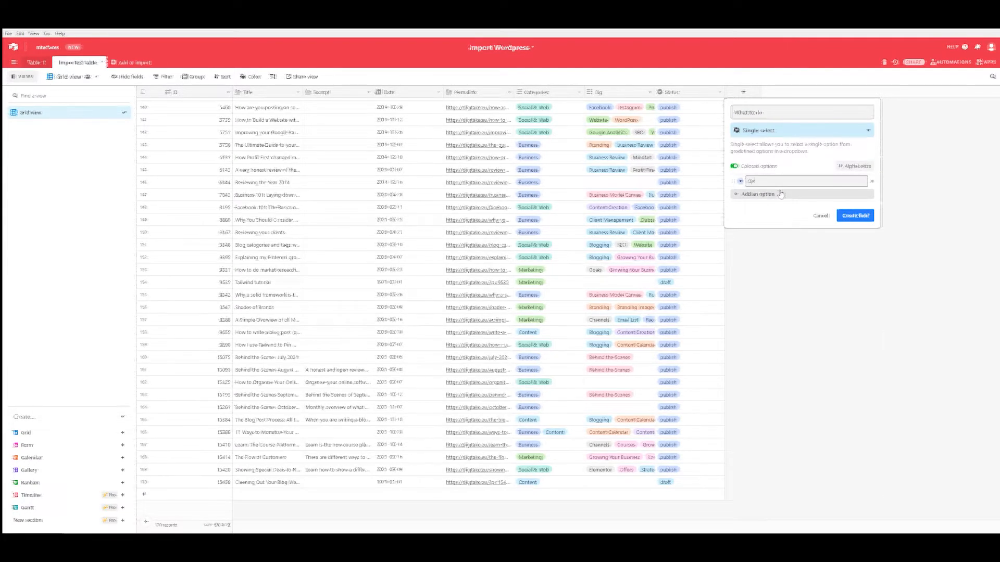
click(781, 194)
text(Update)
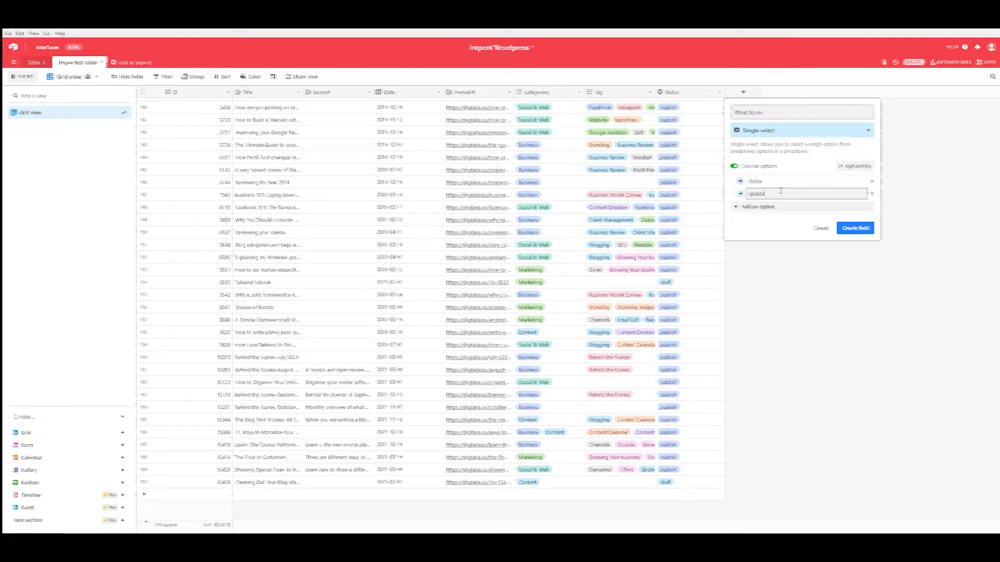
key(Return)
text(Combine)
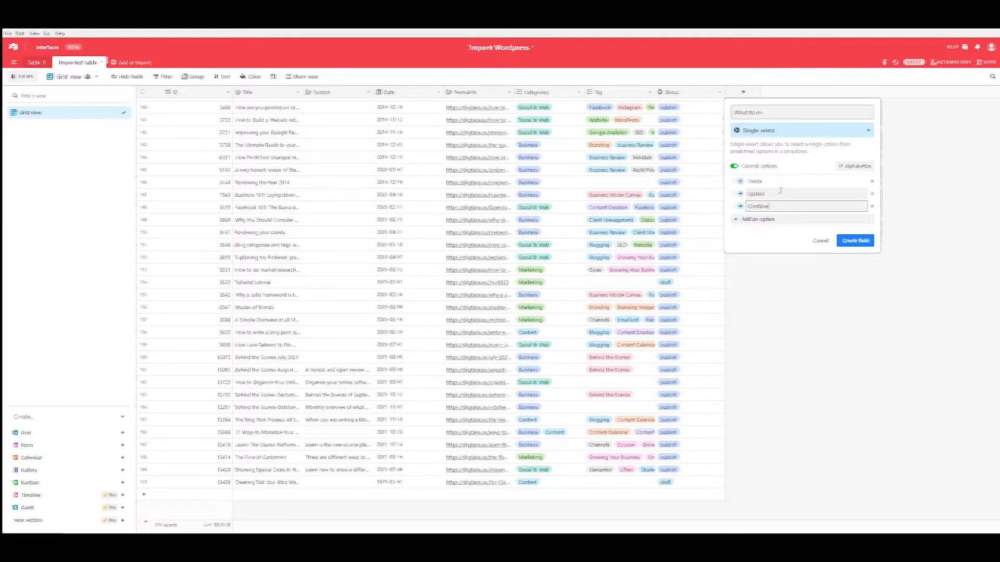
key(Return)
click(847, 254)
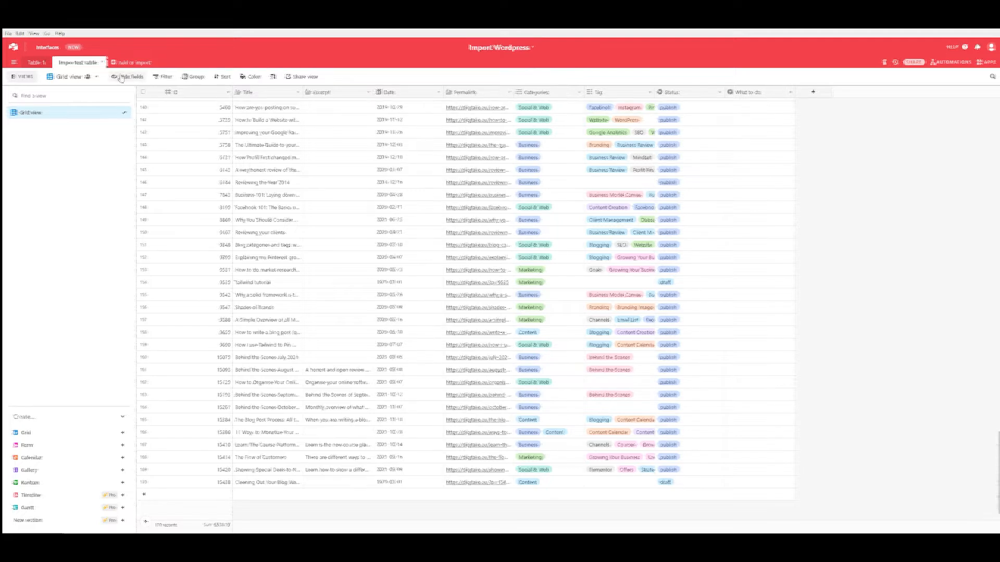
Filter the grid to records whose Tag has any of Case Study and Behind the Scenes
click(165, 77)
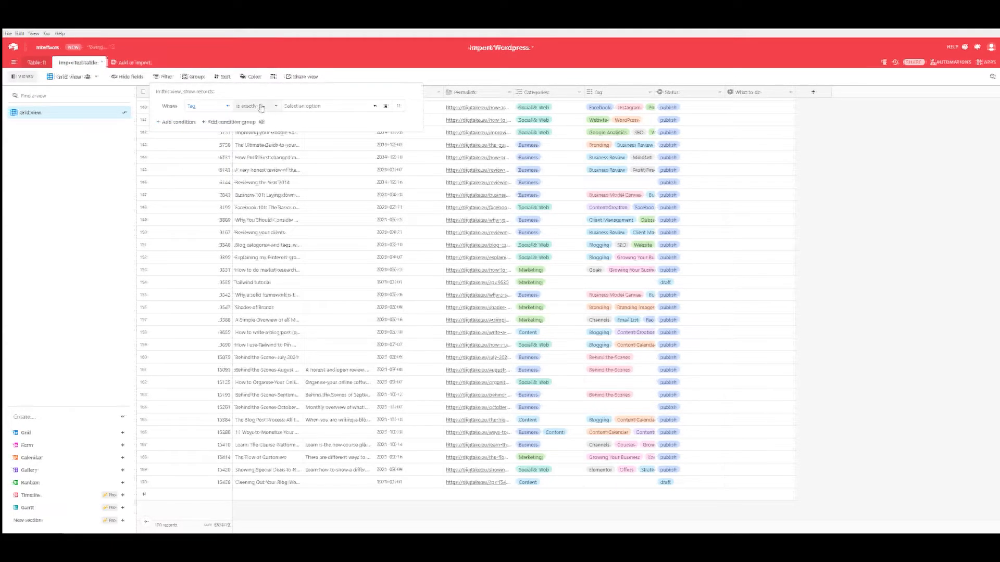
click(311, 107)
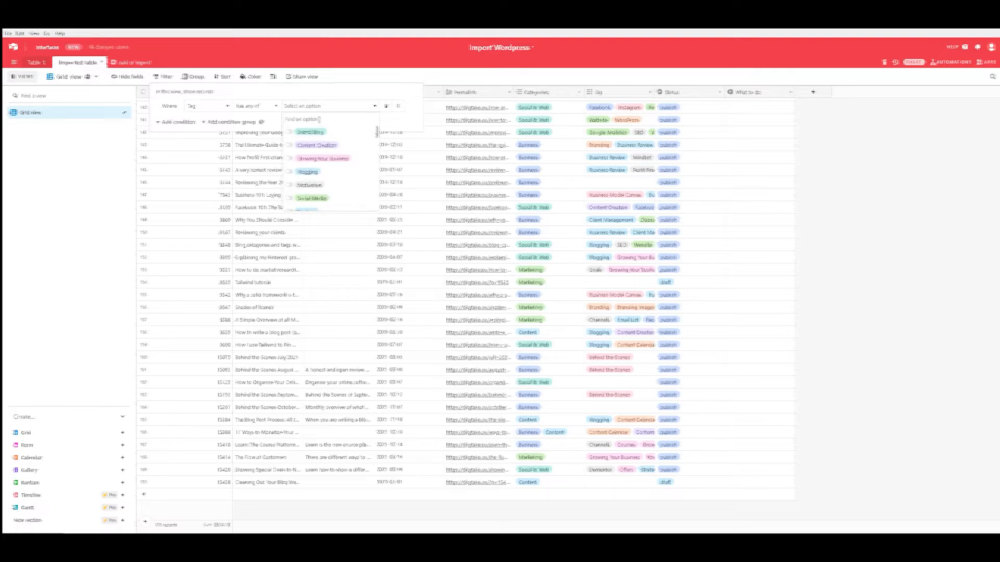
click(306, 107)
click(308, 107)
text(ca)
click(310, 146)
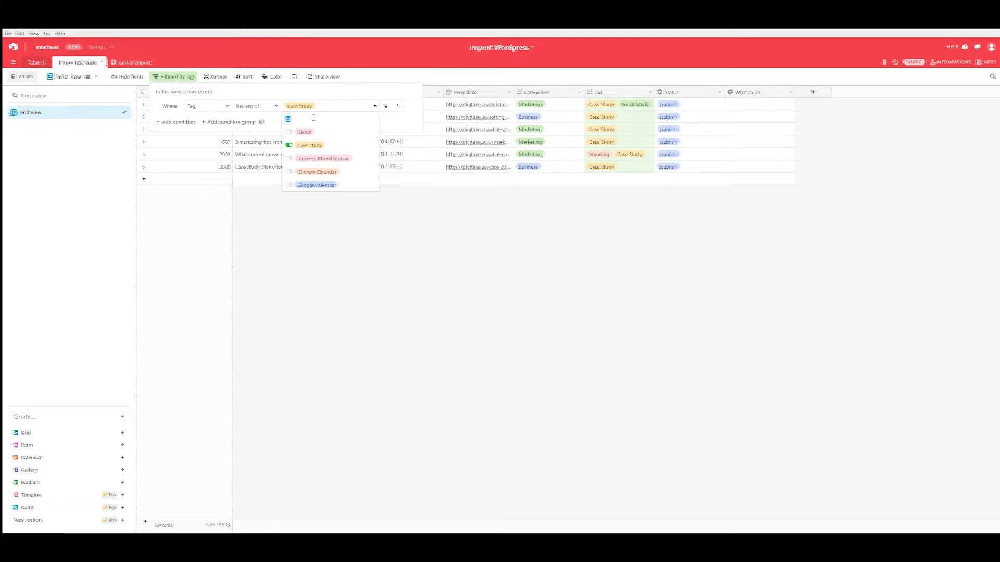
key(BackSpace)
key(BackSpace)
text(be)
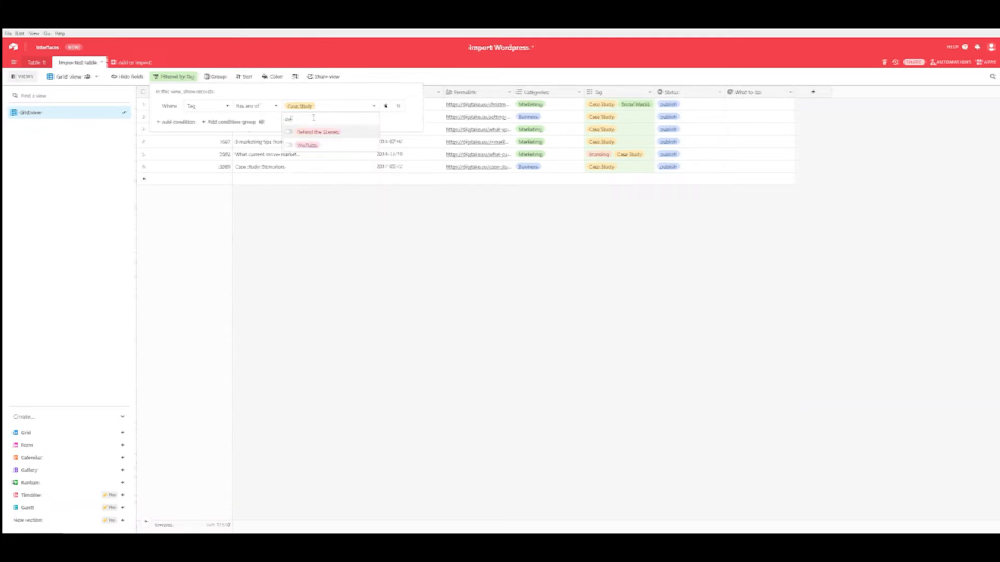
click(317, 132)
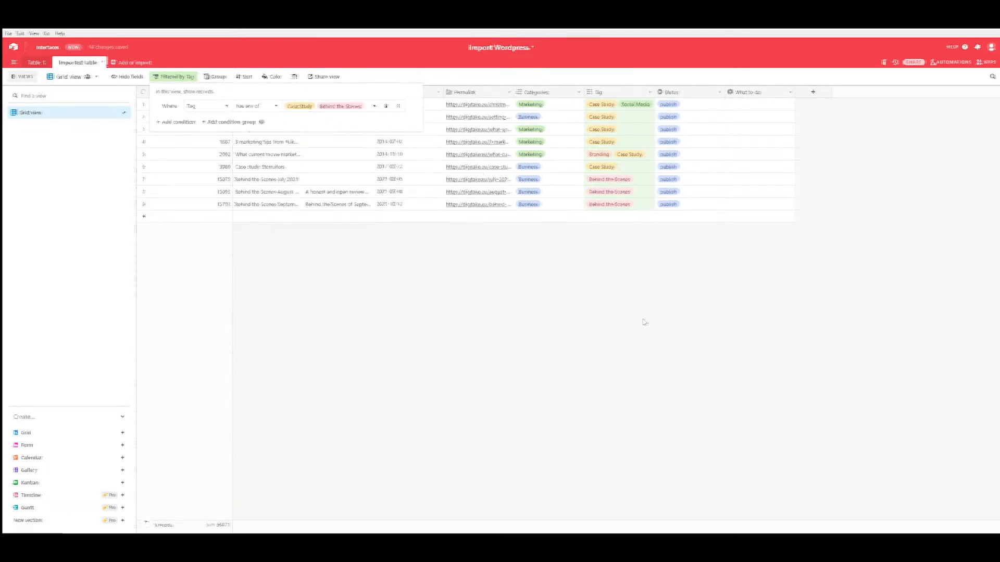
click(541, 257)
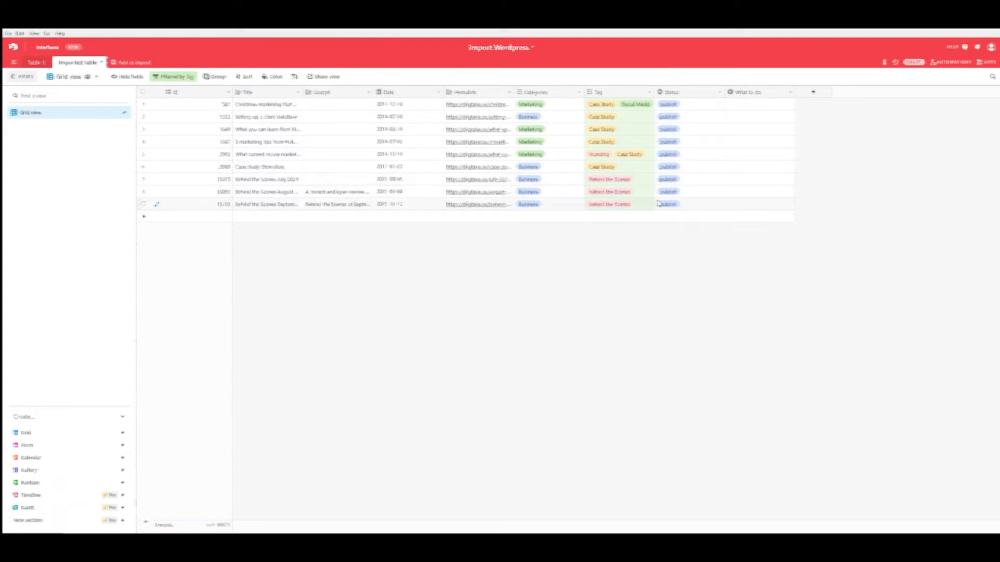
Create a Stay option in the What to do field and assign it to the three Behind the Scenes records
click(746, 182)
click(748, 181)
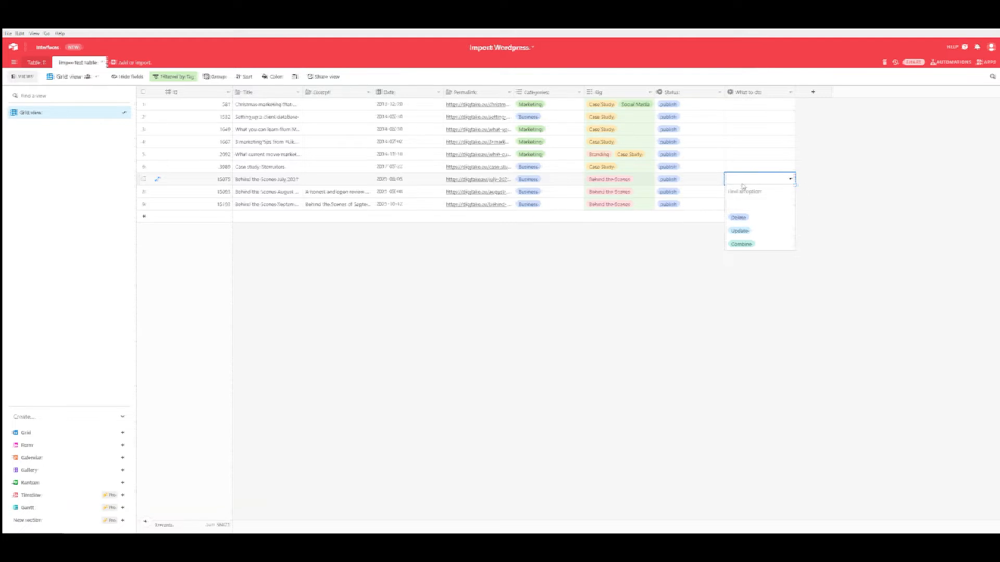
text(Stay)
key(Return)
click(743, 191)
click(744, 194)
click(763, 269)
click(747, 204)
click(748, 205)
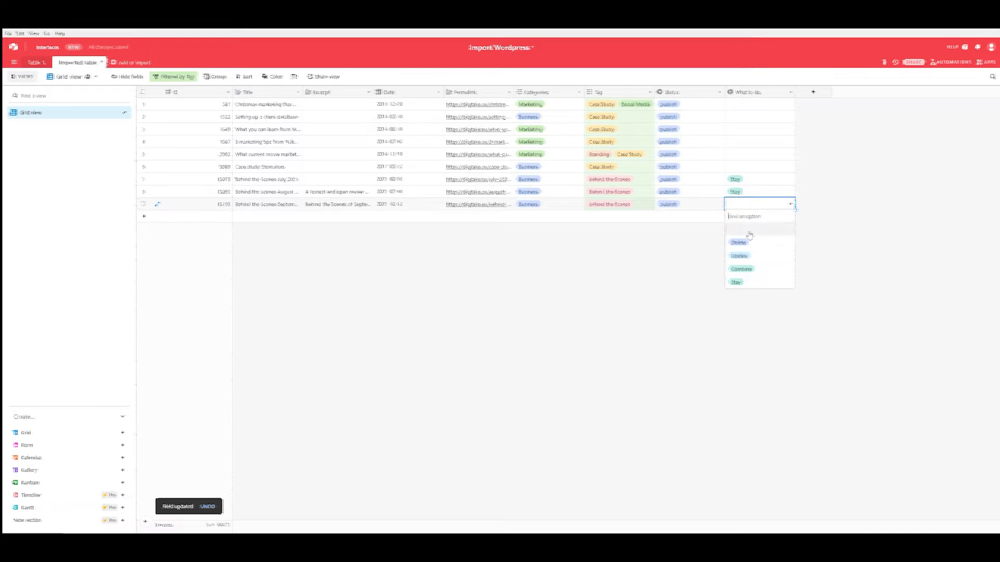
click(755, 284)
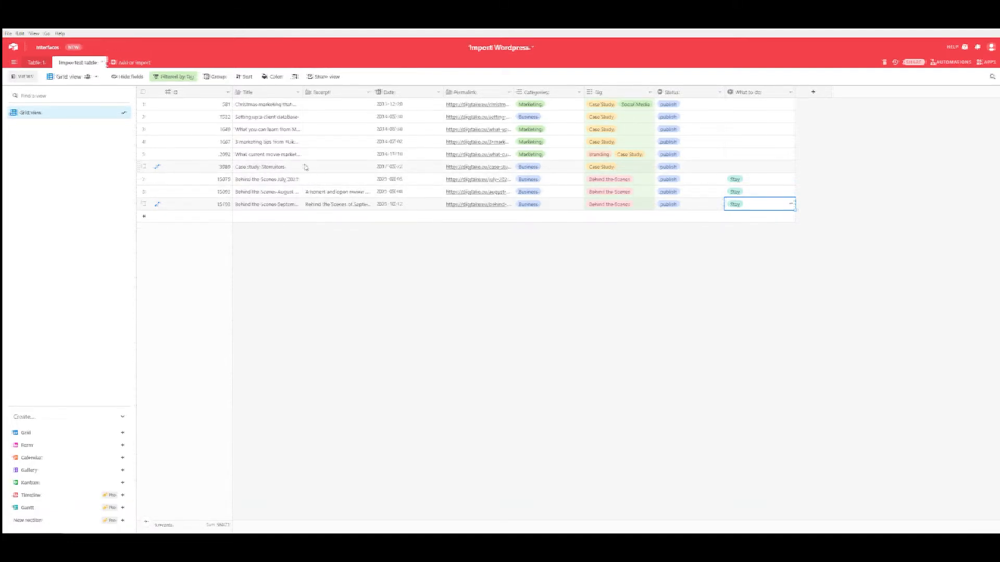
Set What to do to Stay for the Case Study record directly above the Behind the Scenes records
click(761, 167)
click(761, 167)
click(762, 245)
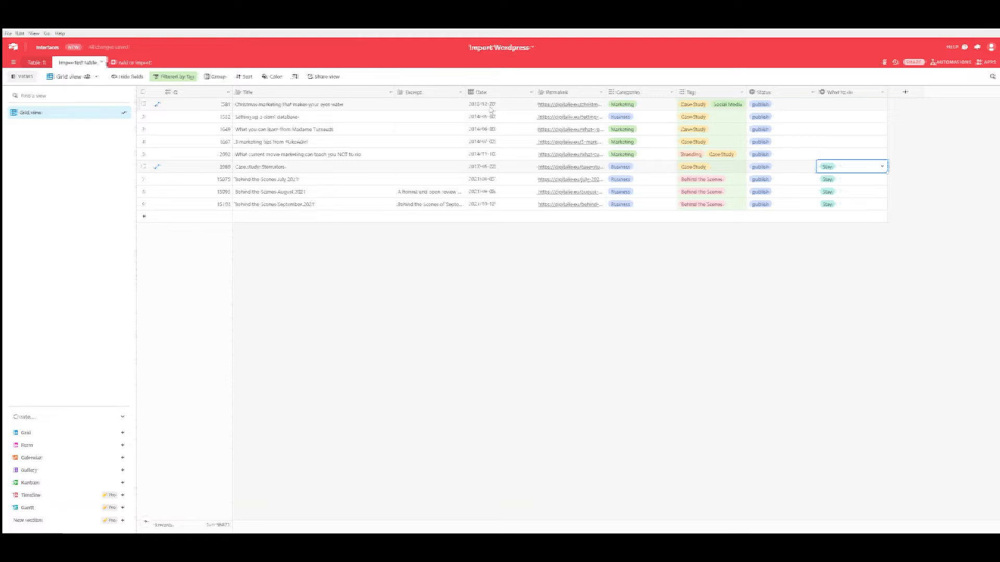
Open the permalink of the "Christmas marketing that makes your eyes water" record and read through the blog post
click(555, 108)
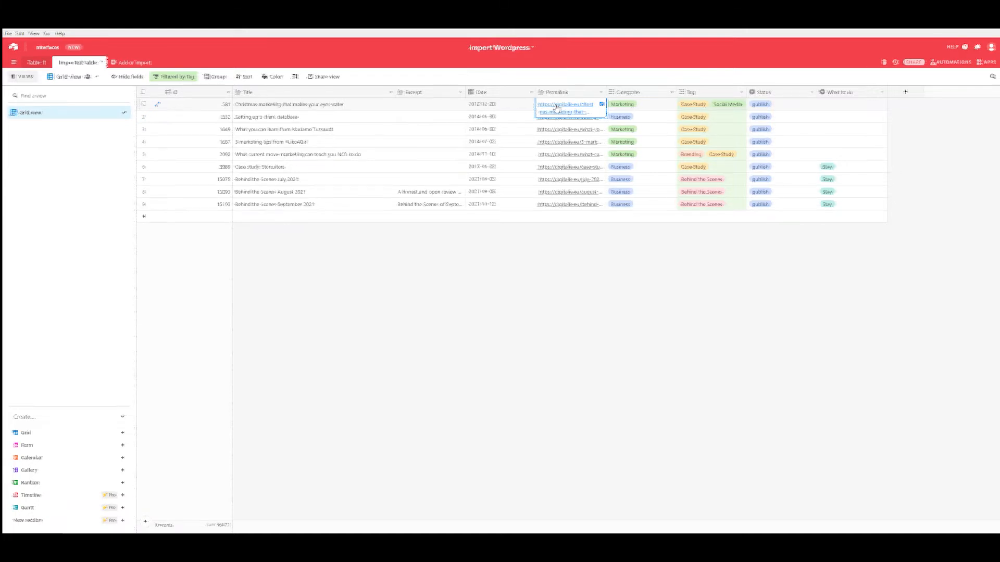
click(556, 106)
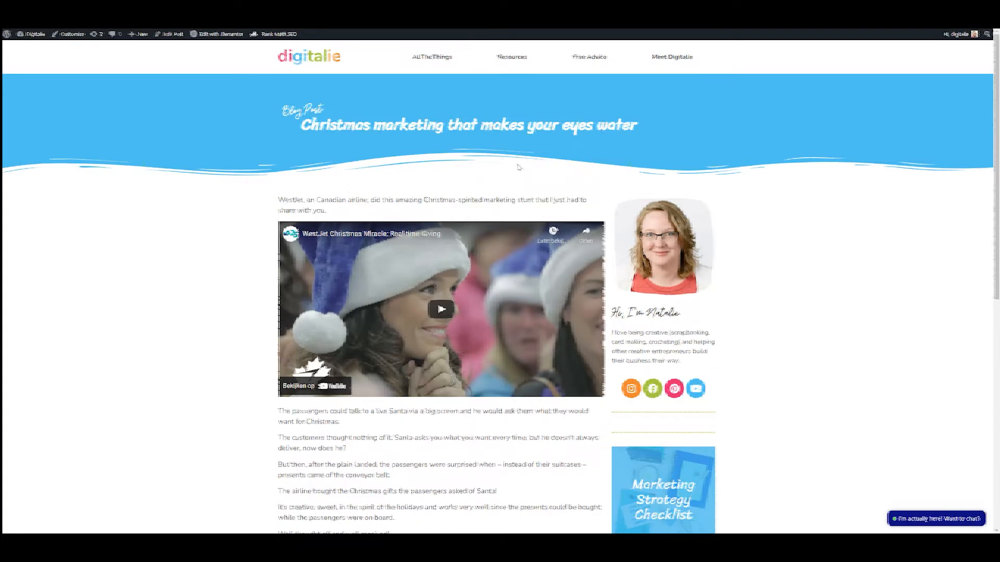
scroll(476, 165, down, 3)
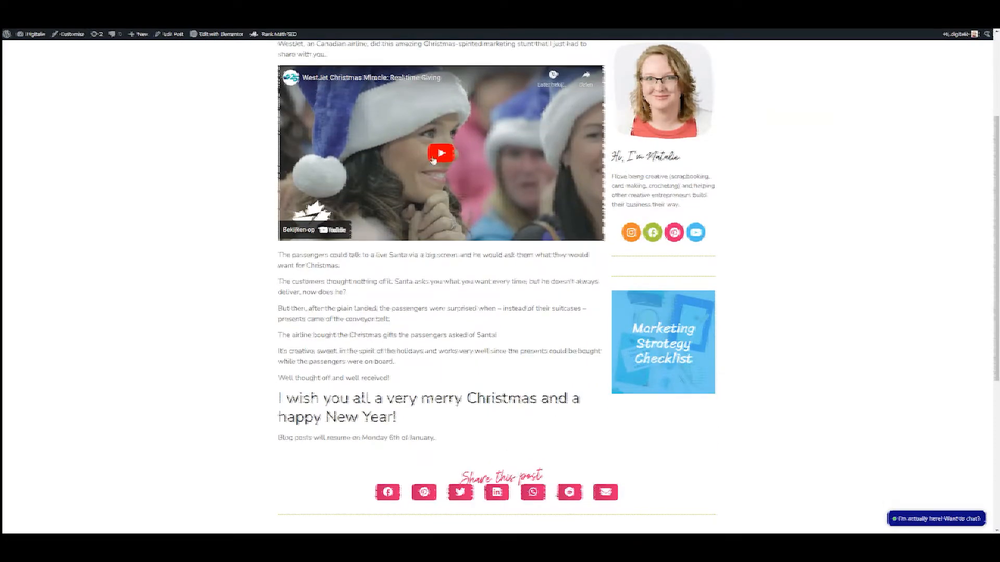
scroll(516, 202, up, 3)
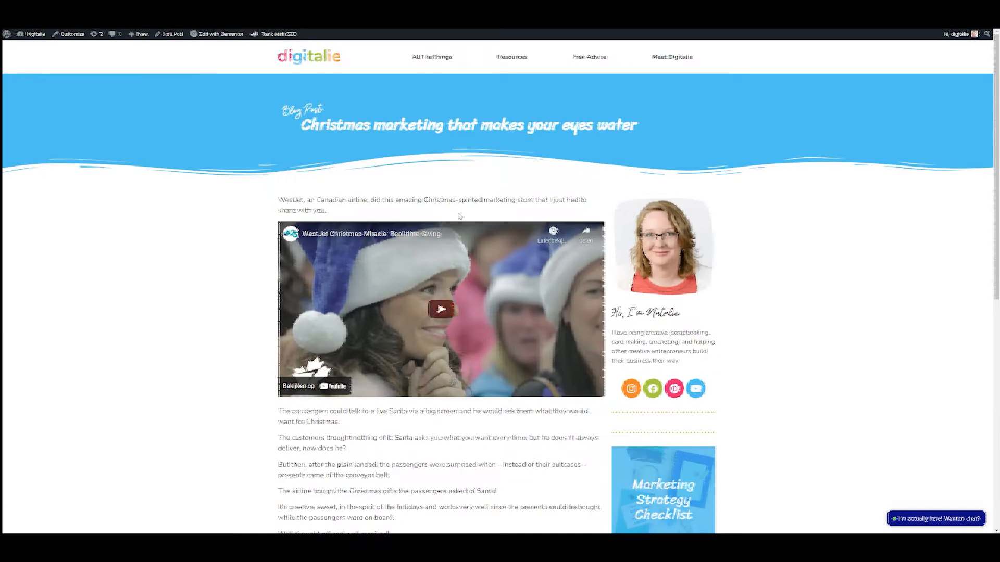
scroll(439, 215, down, 5)
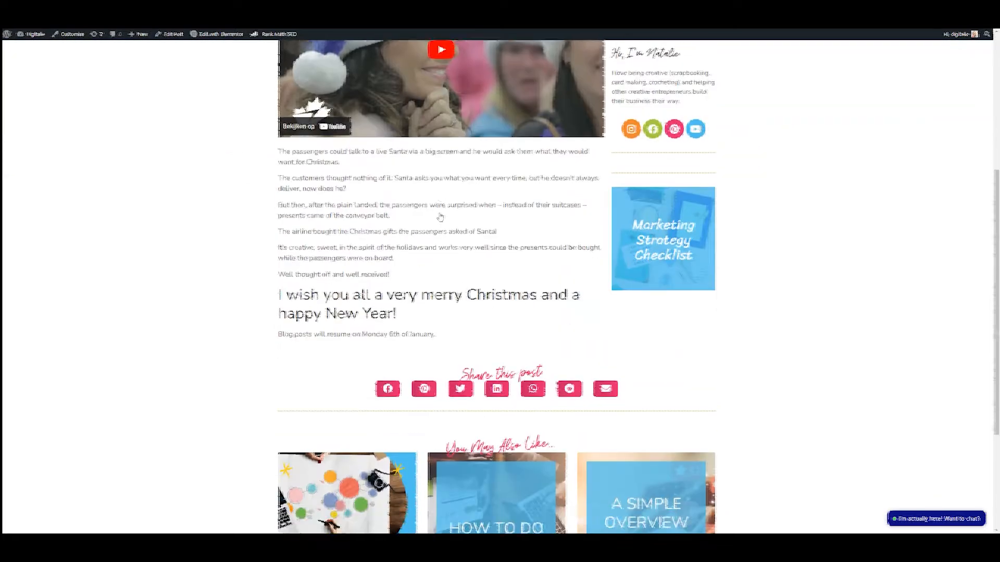
Return to the Airtable grid and change the What to do field's type to Multiple select
scroll(439, 217, up, 4)
scroll(439, 217, up, 1)
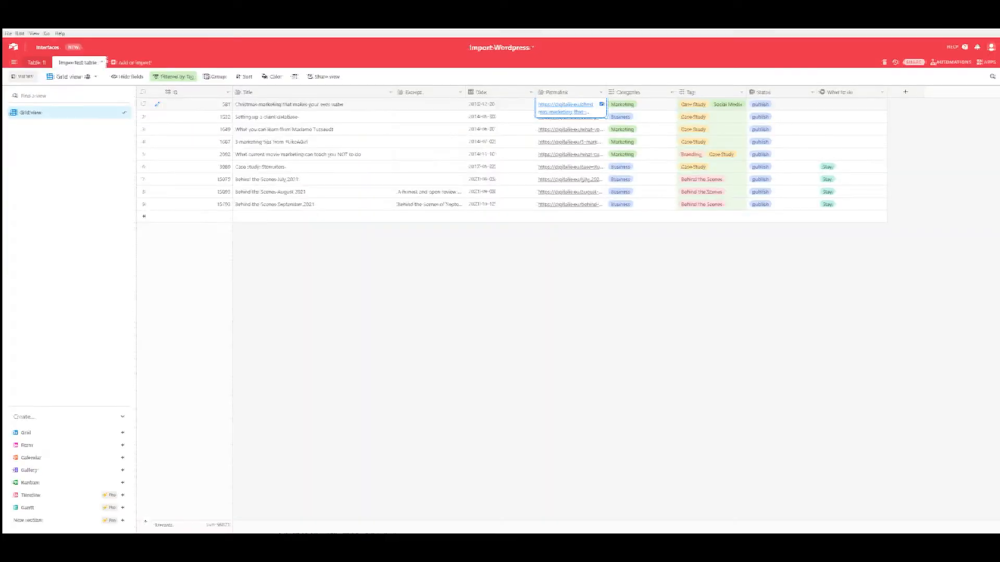
click(844, 103)
click(843, 93)
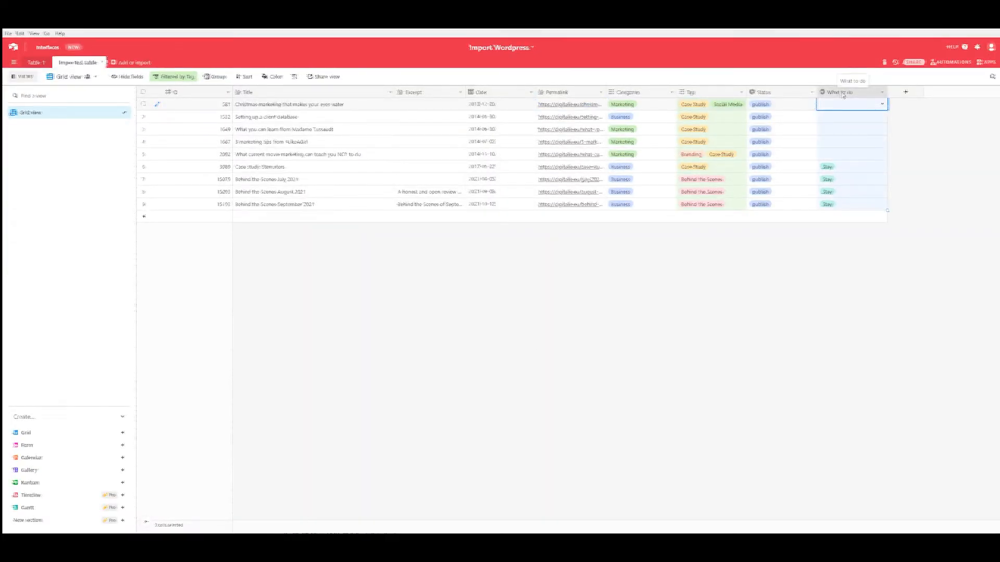
right_click(829, 93)
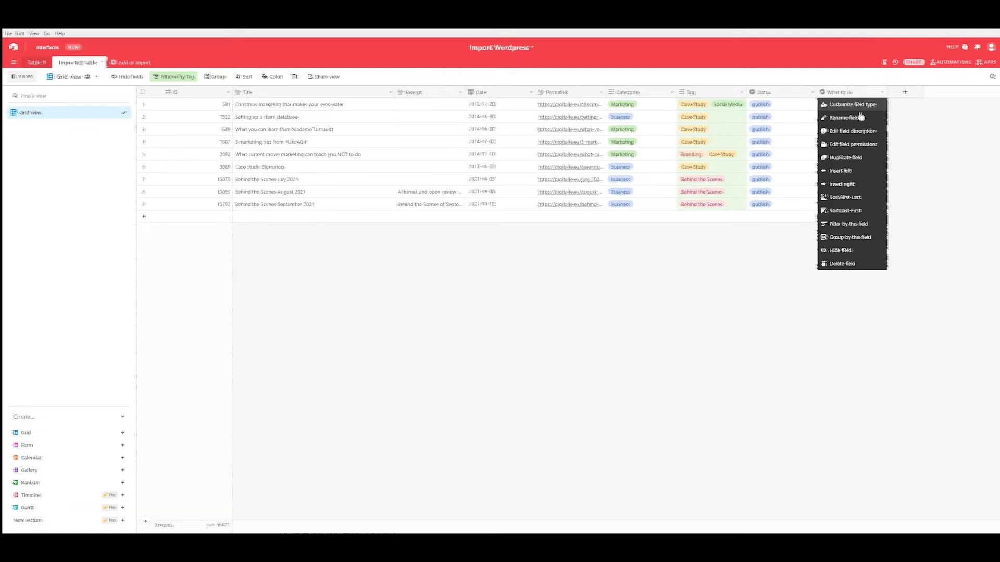
click(852, 104)
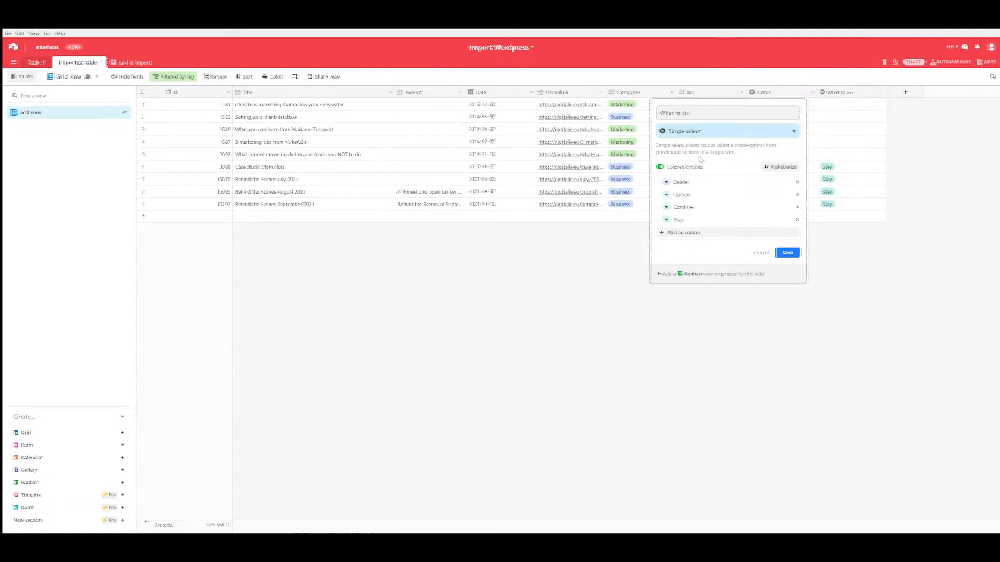
click(695, 131)
click(689, 214)
click(786, 252)
Assign both Delete and Update as What to do for the "Christmas marketing that makes your eyes water" record
click(847, 106)
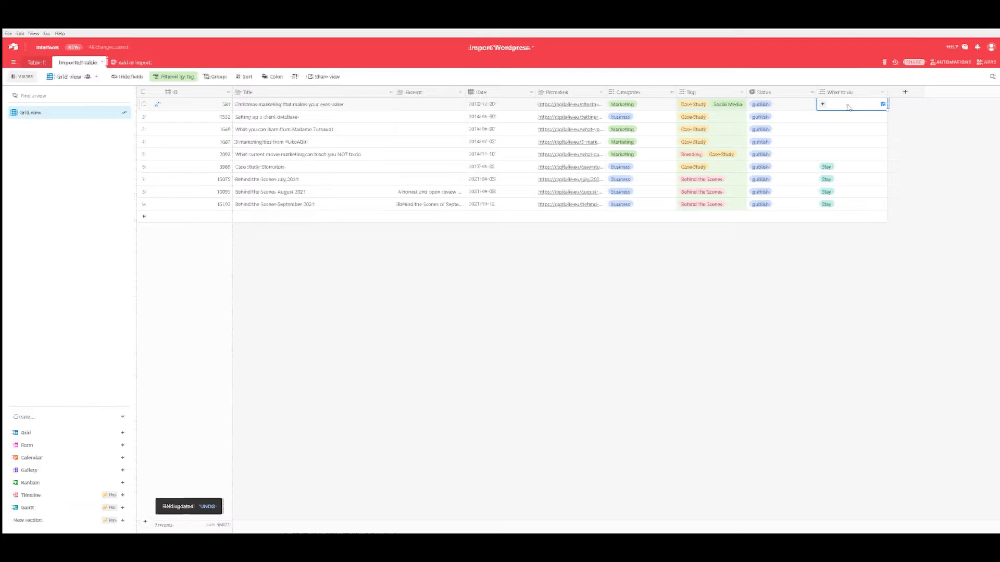
click(849, 107)
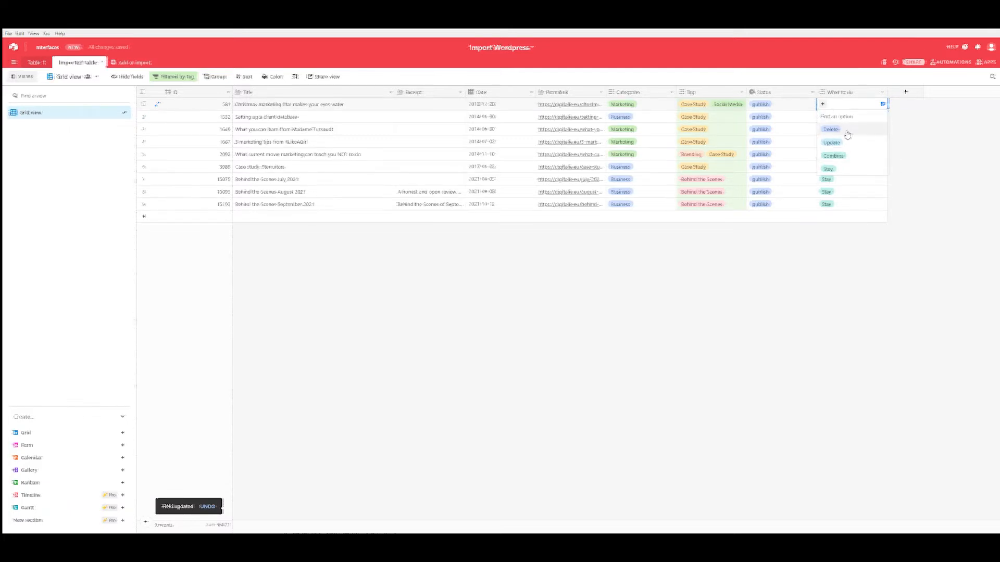
click(847, 131)
click(849, 104)
click(843, 130)
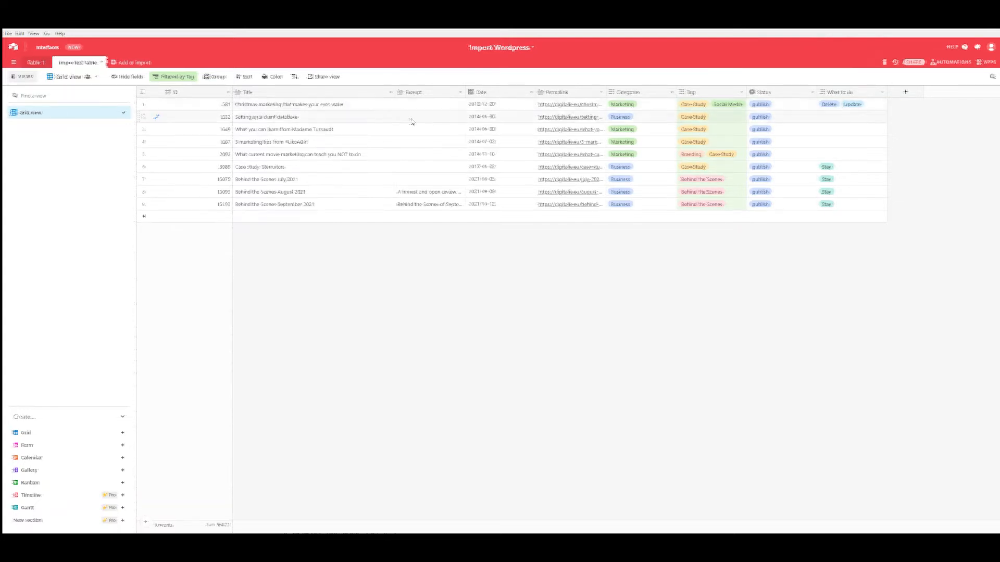
Open the permalink of the "Setting up a client database" record and read through the blog post
click(573, 120)
scroll(411, 200, down, 4)
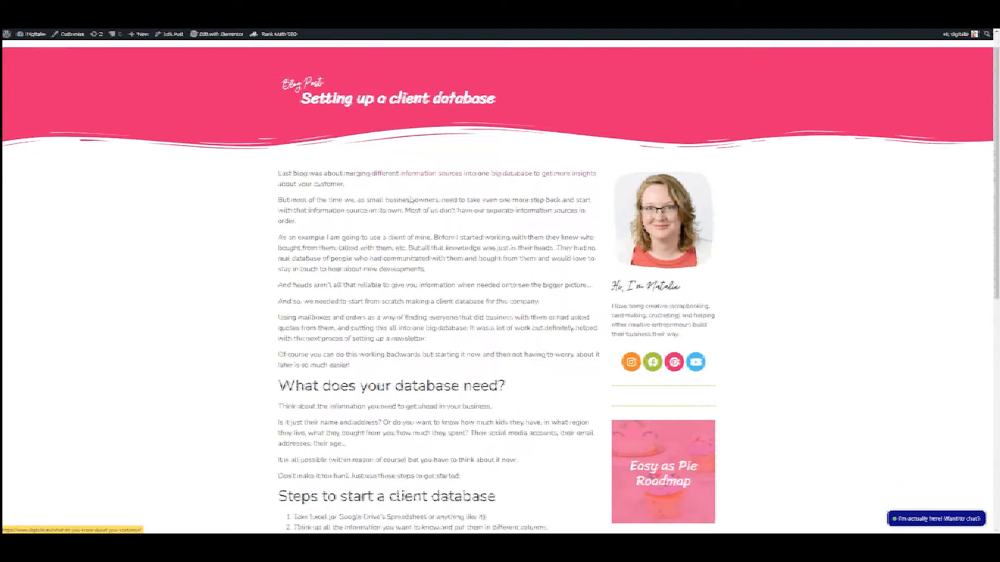
scroll(412, 200, down, 3)
scroll(441, 207, up, 6)
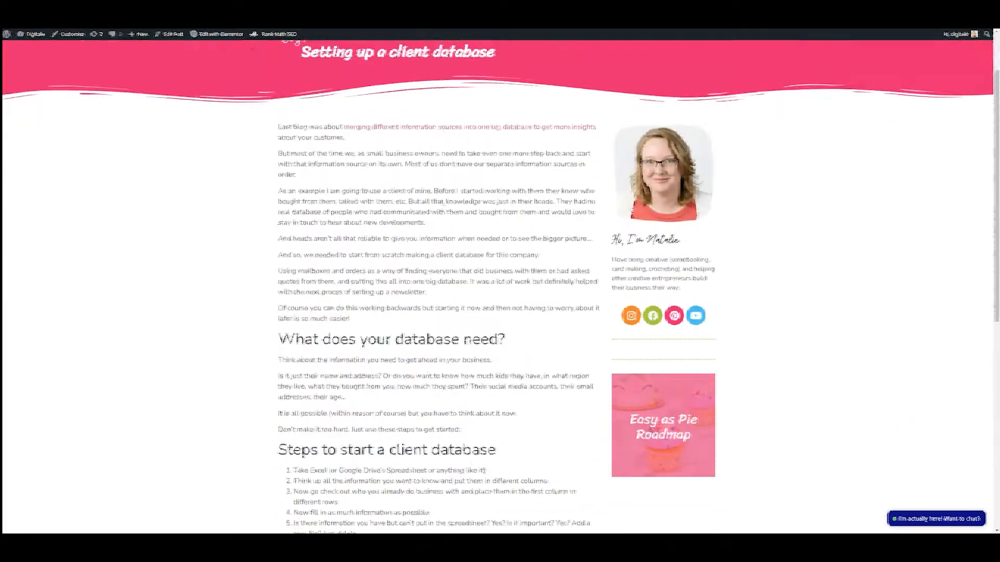
scroll(441, 207, down, 6)
scroll(398, 200, up, 6)
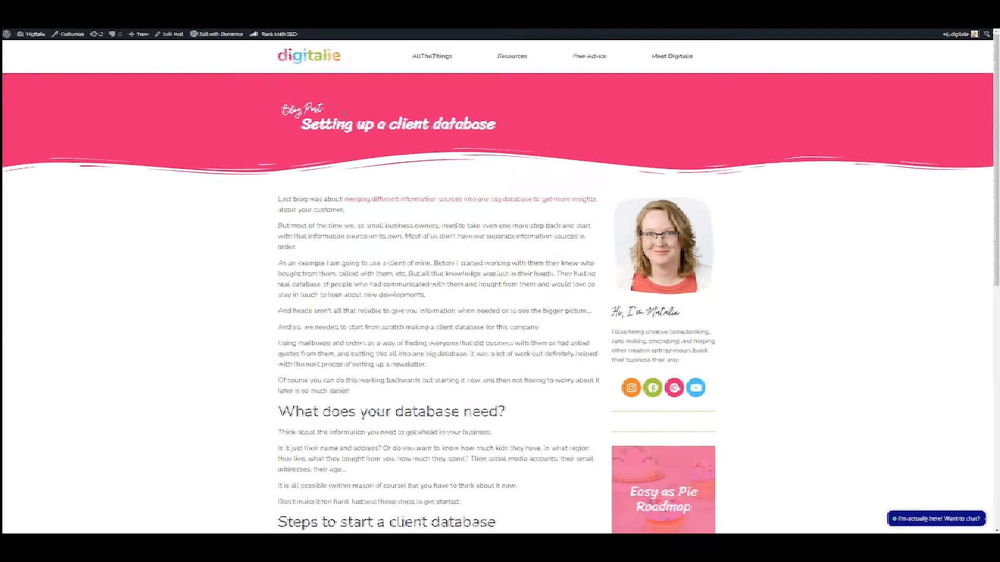
scroll(350, 120, down, 5)
scroll(350, 120, up, 5)
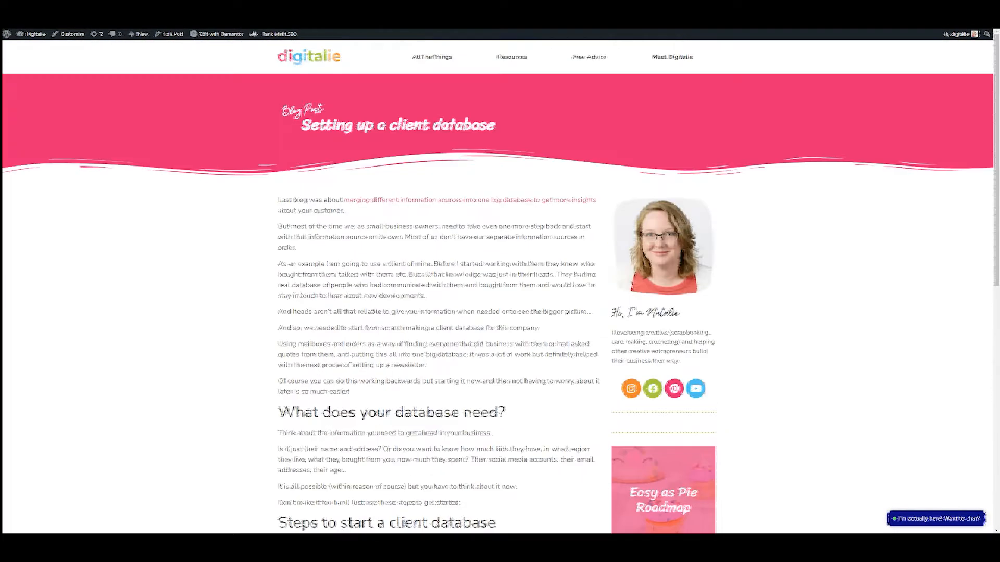
Switch back to Airtable and remove the Case Study tag from the "Setting up a client database" record
key(alt+Tab)
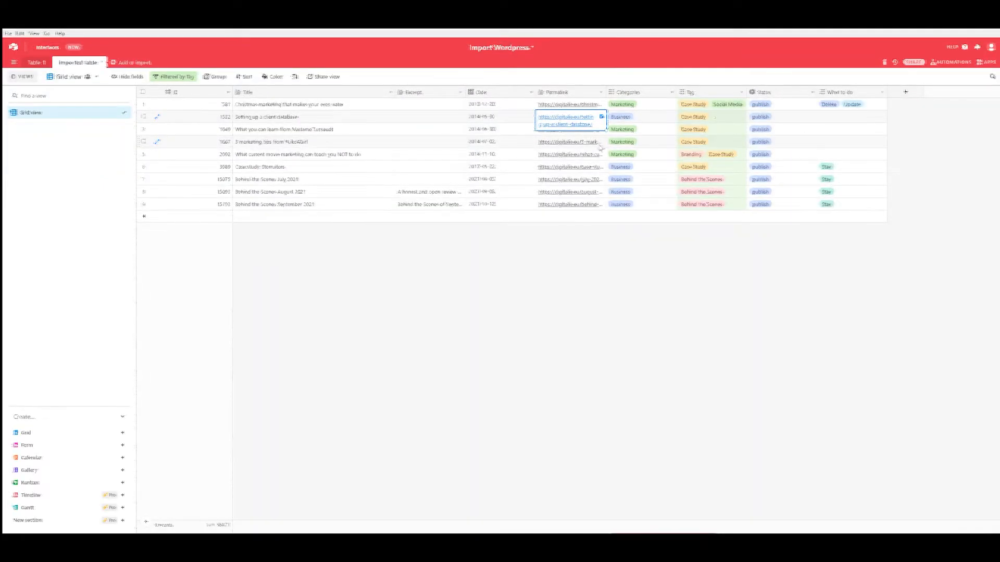
click(723, 119)
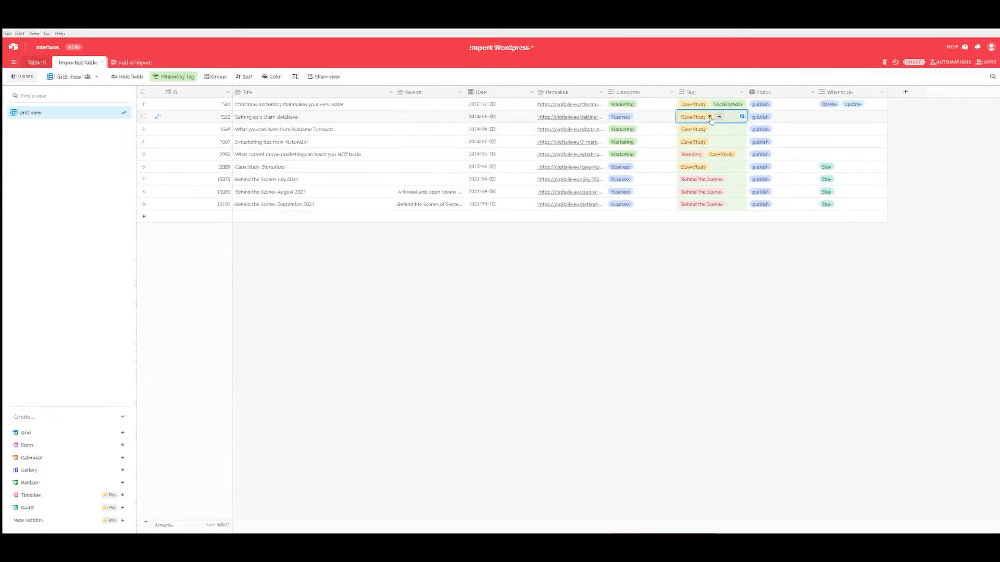
click(709, 118)
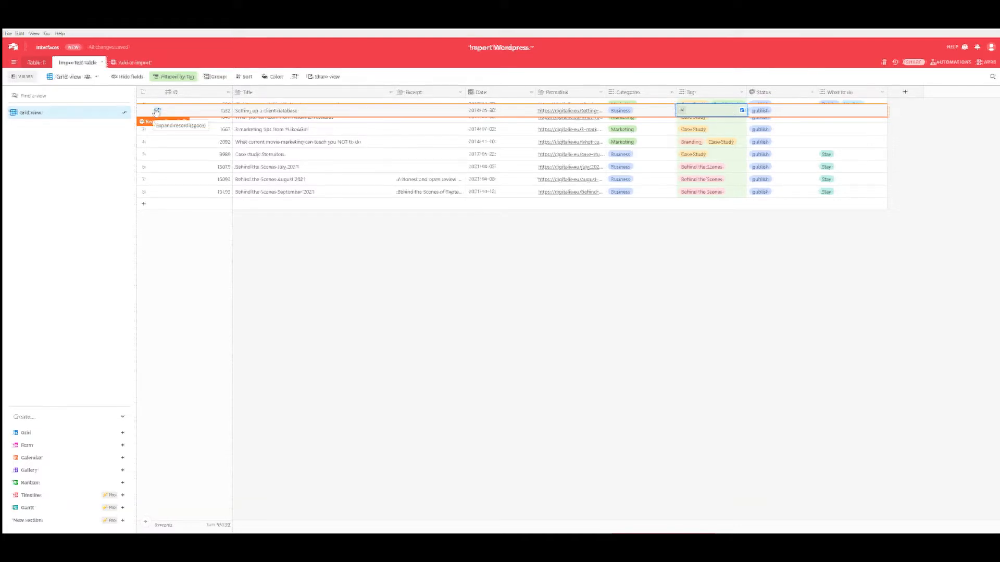
Expand the "Setting up a client database" record, set its What to do to Update, and close it
click(158, 110)
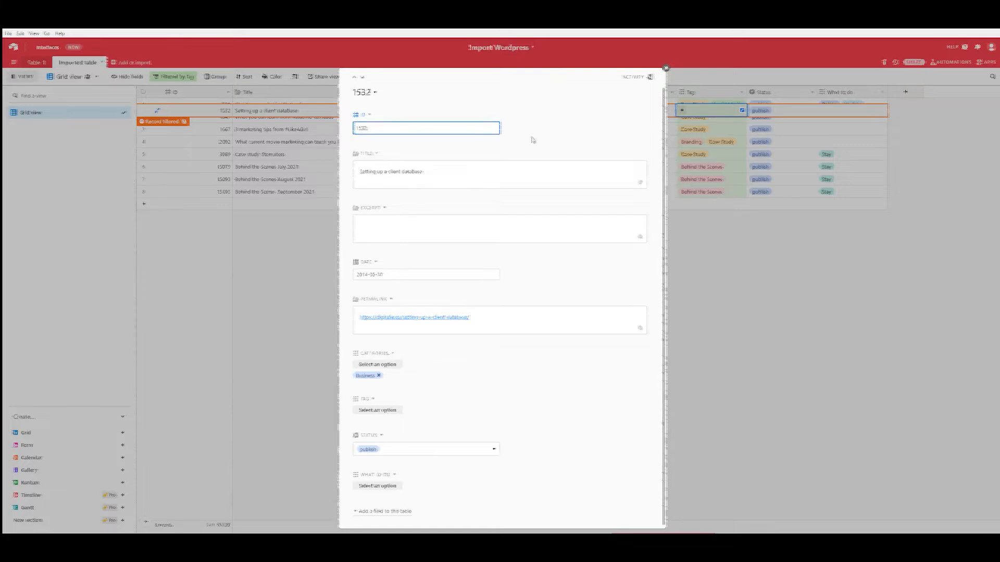
scroll(530, 275, down, 1)
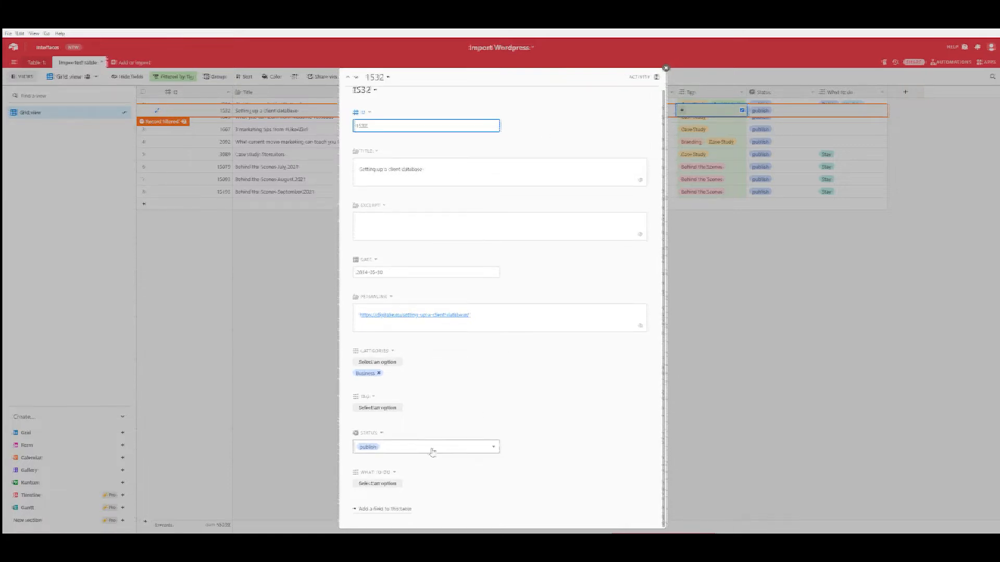
click(392, 484)
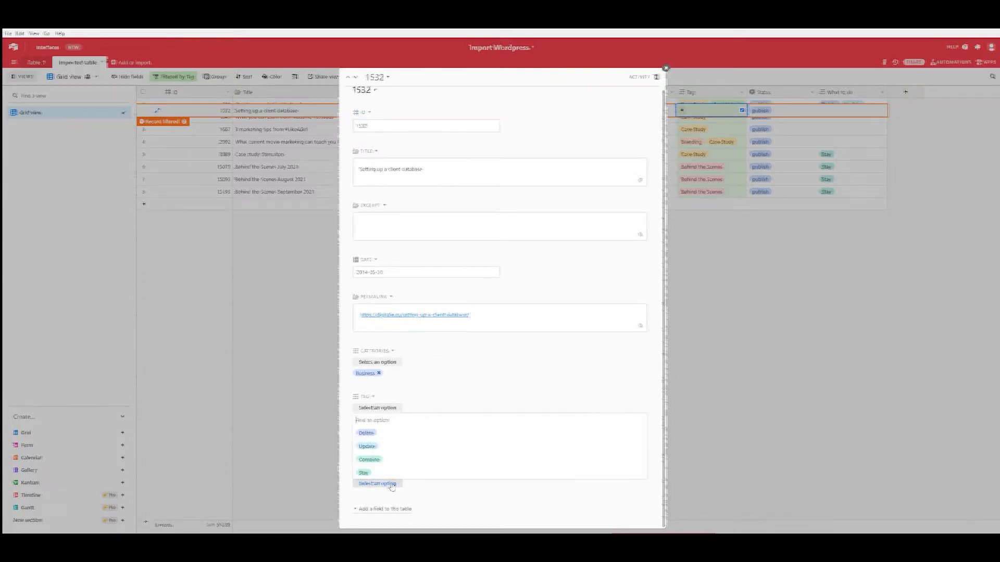
click(367, 447)
click(765, 408)
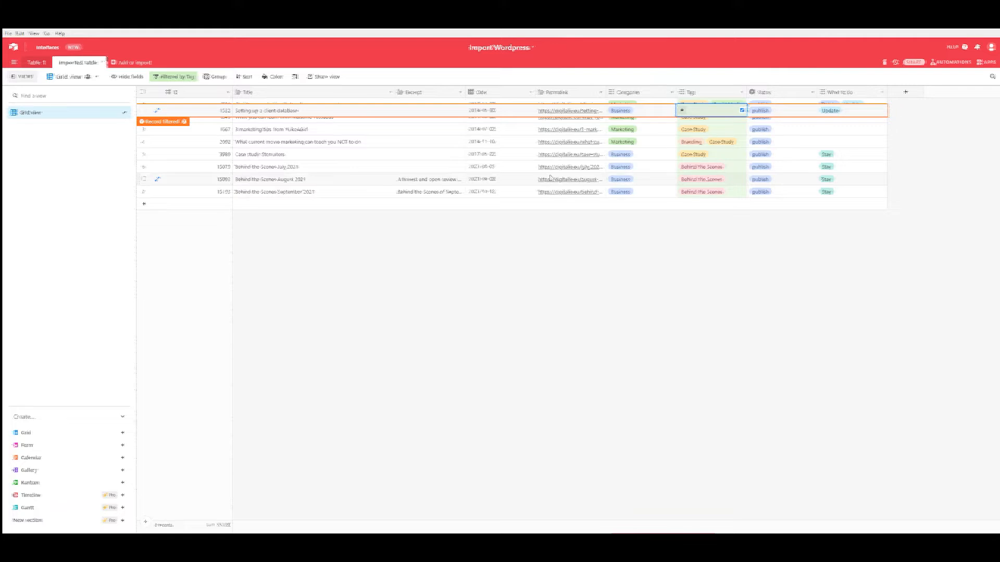
click(703, 260)
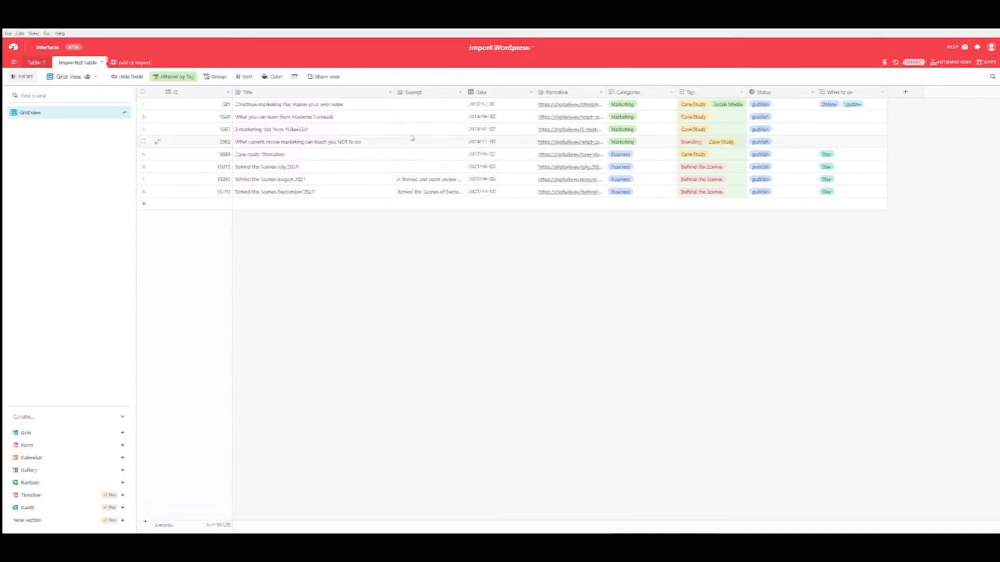
Change the grid's filter condition to show records where What to do is empty
click(162, 77)
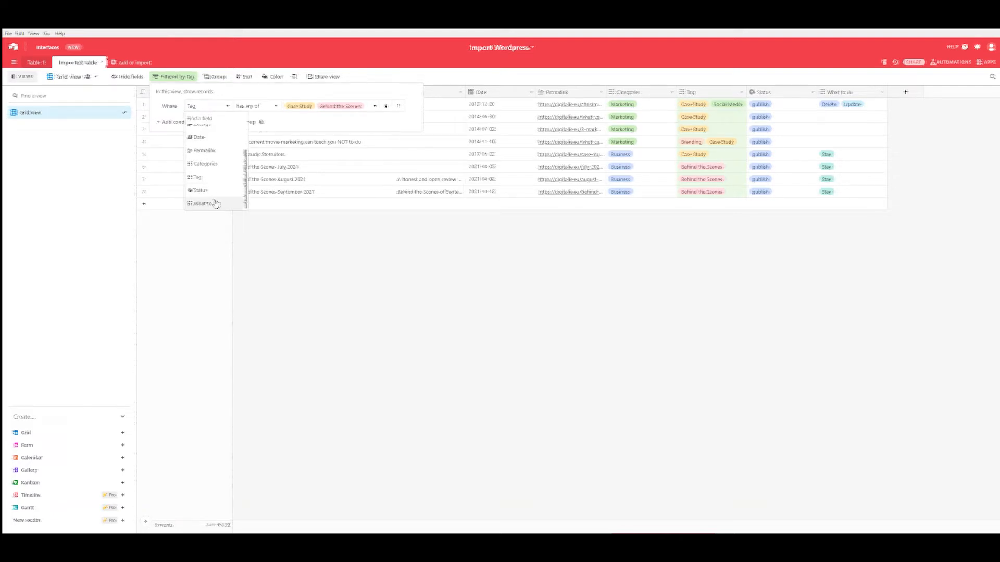
click(215, 203)
click(255, 107)
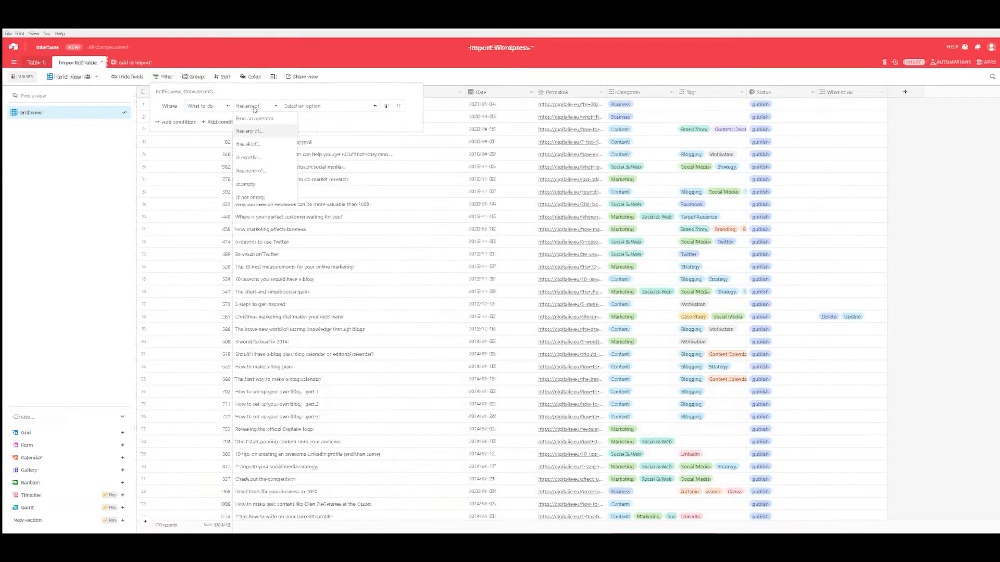
click(267, 187)
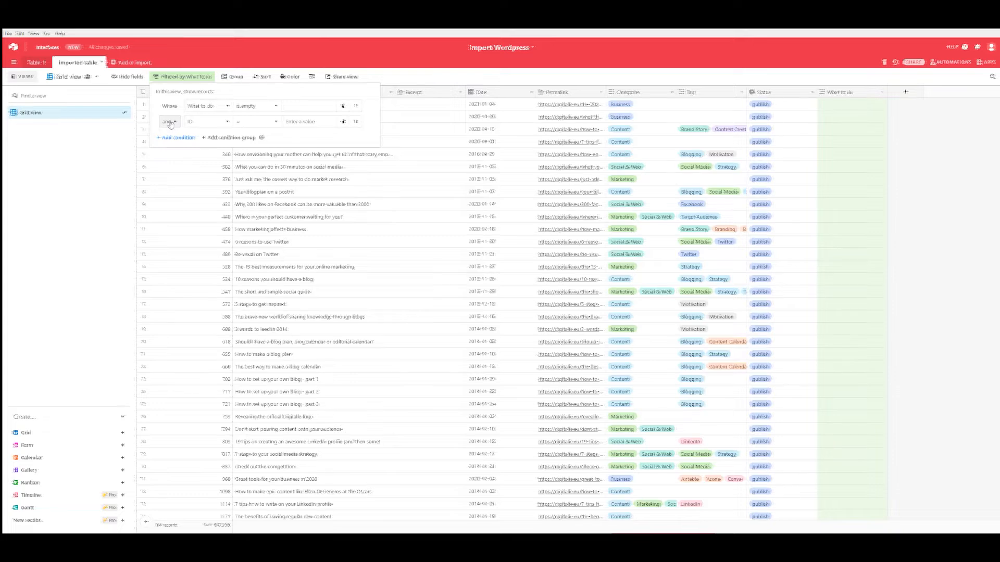
Add a second filter condition requiring Tag to be exactly Blogging
click(208, 123)
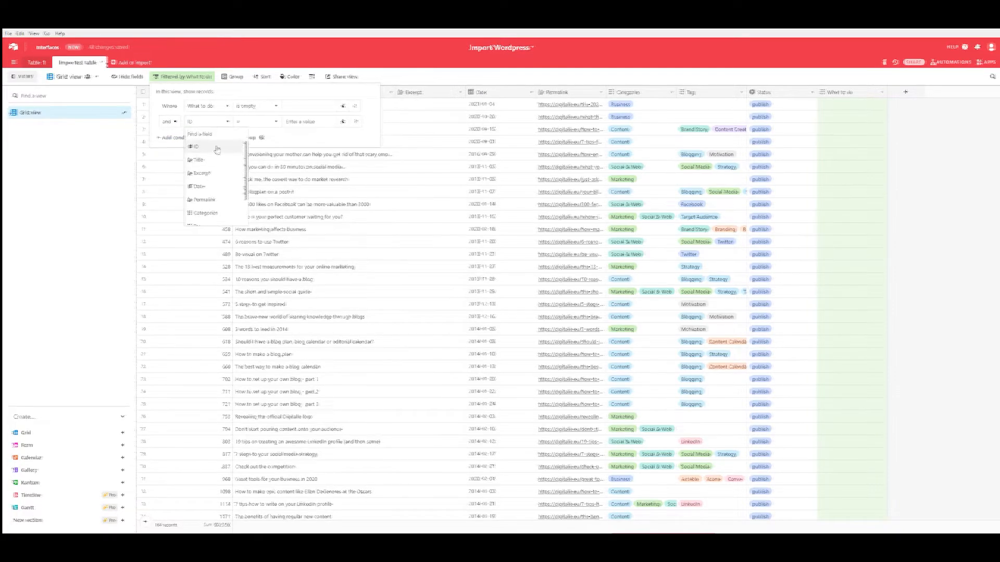
scroll(208, 188, down, 2)
click(197, 192)
click(255, 122)
click(322, 123)
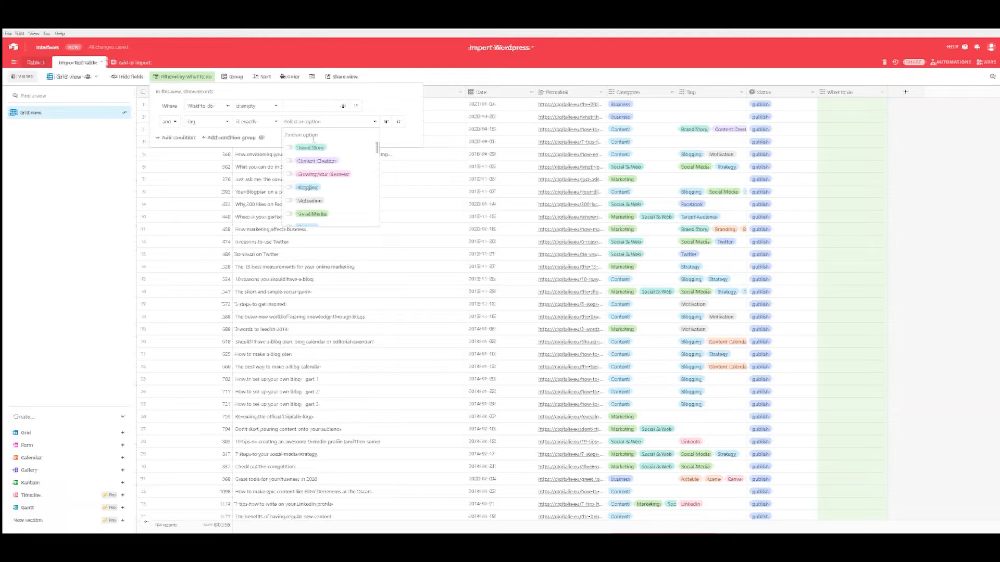
click(307, 187)
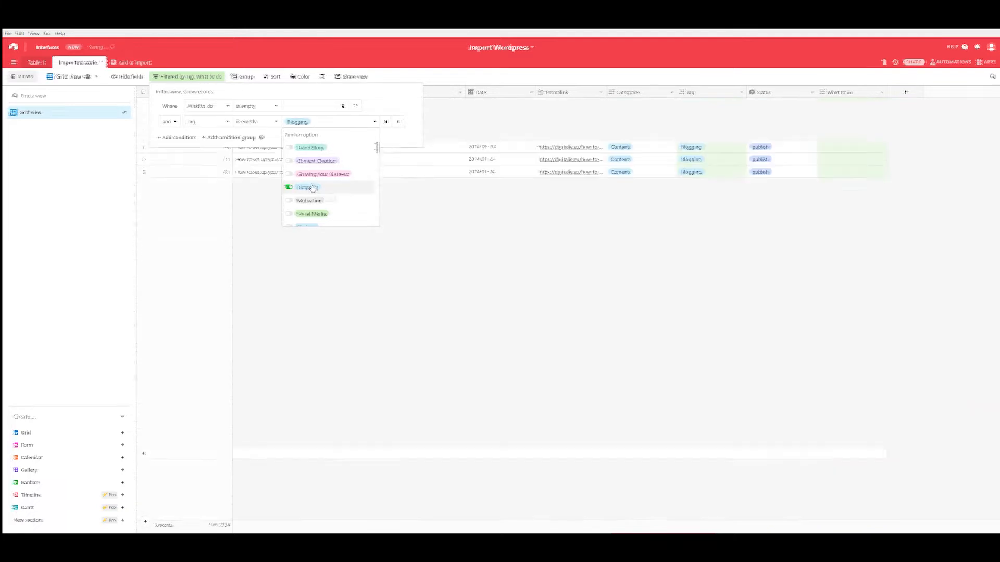
click(569, 219)
click(626, 227)
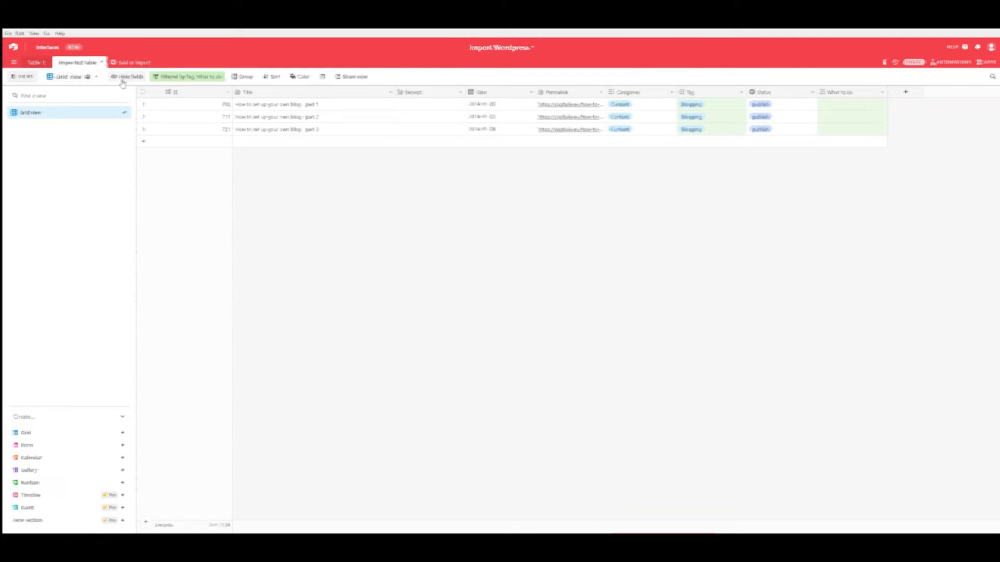
Change the Tag filter's operator to has any of, keeping Blogging as its value
click(178, 78)
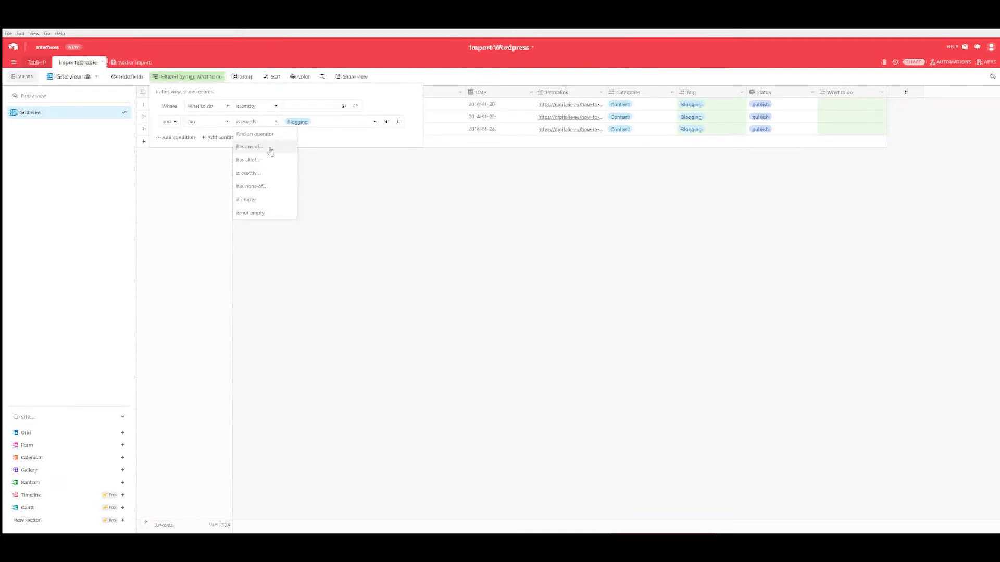
click(270, 149)
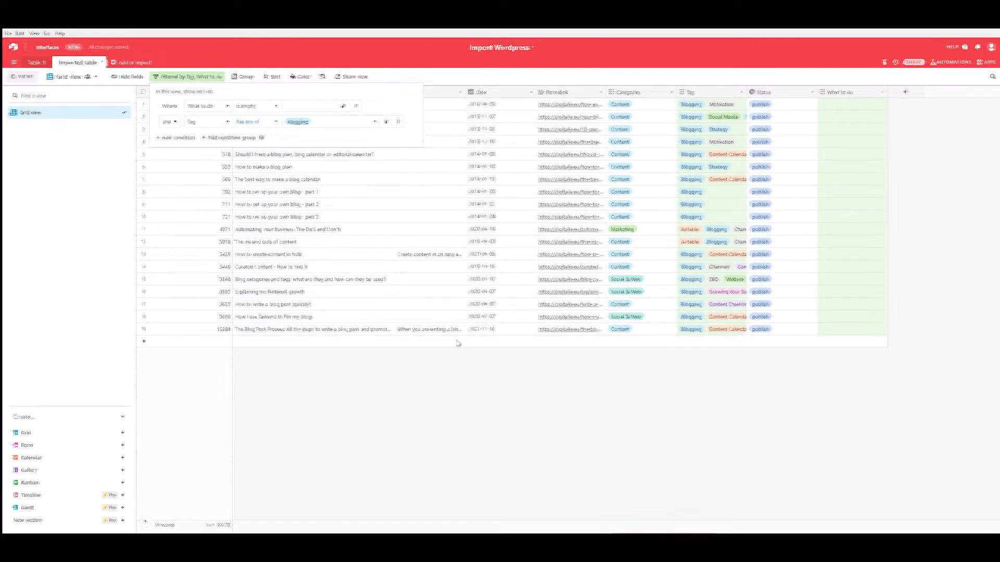
click(461, 361)
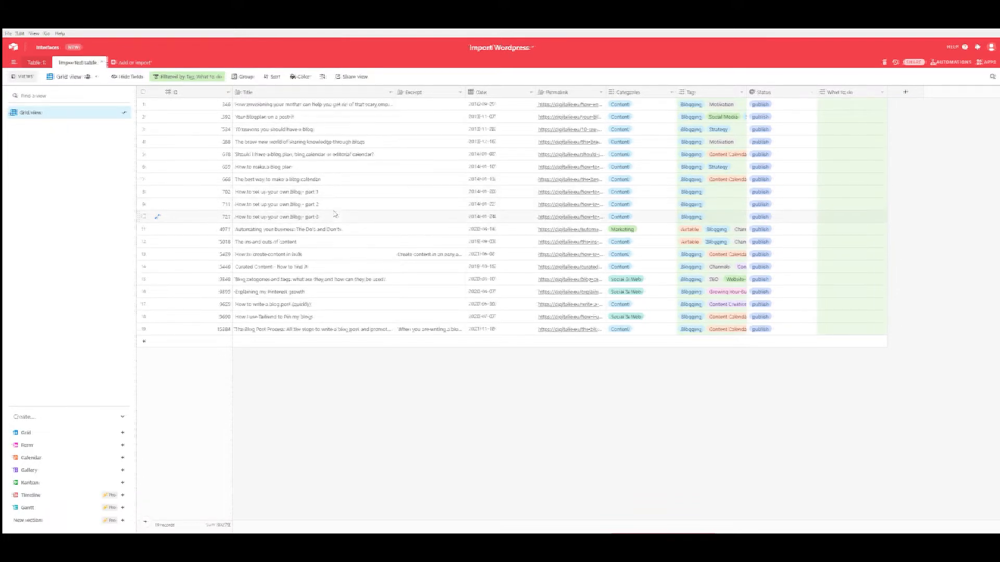
Try assigning Combine as What to do for "How to set up your own Blog - part 1" and clear it again
click(818, 198)
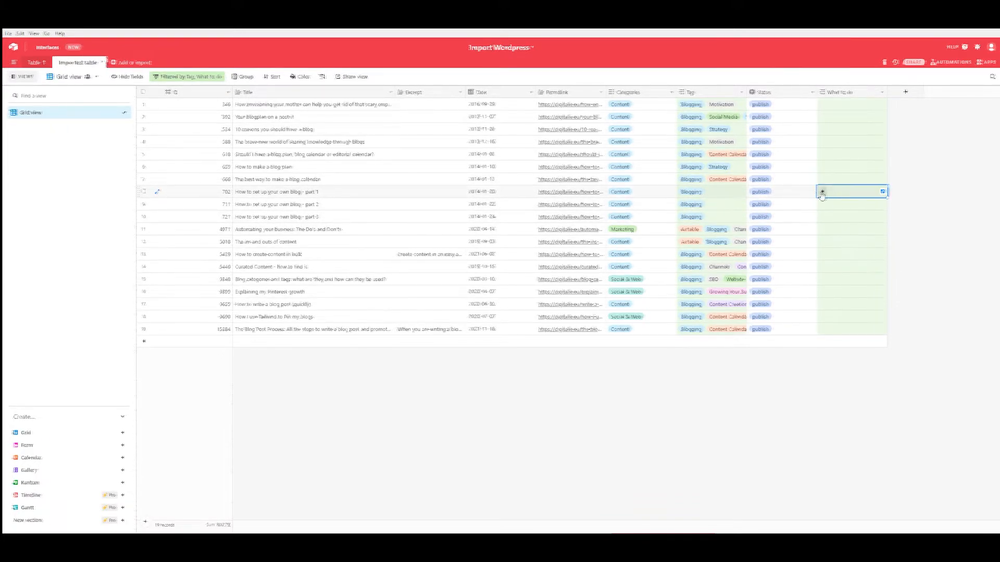
click(822, 192)
click(852, 242)
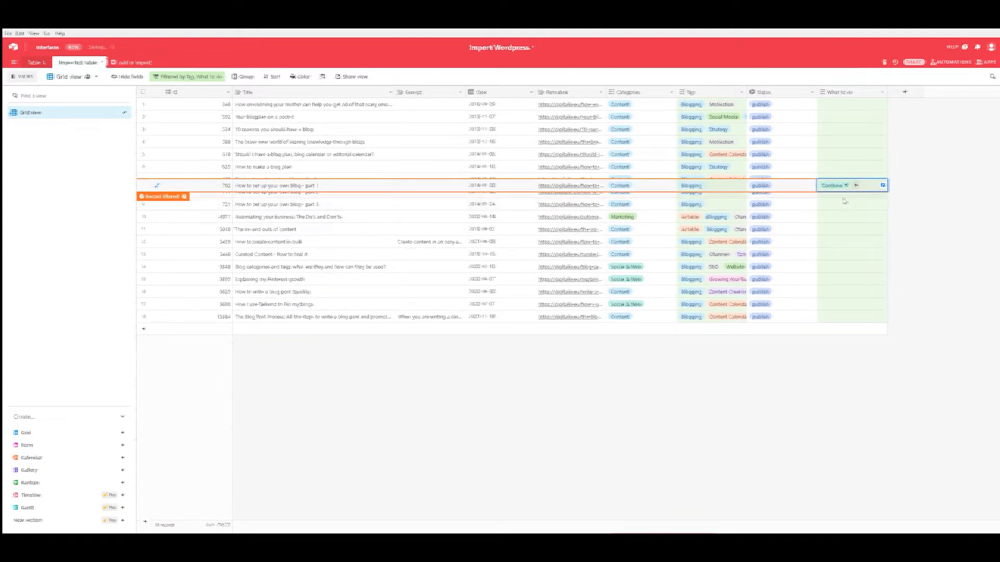
click(846, 185)
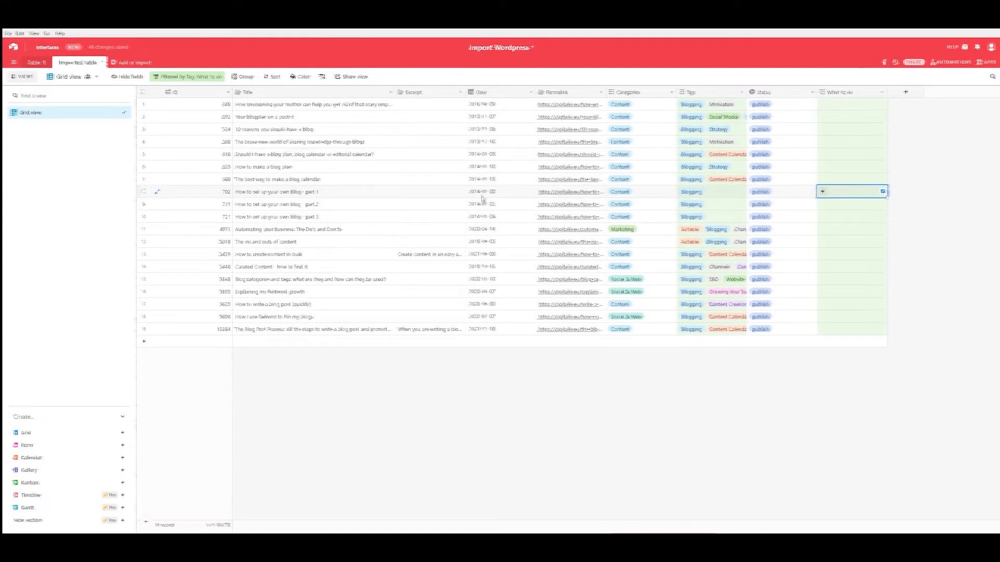
Create a Long text field named Note after the What to do field
click(905, 92)
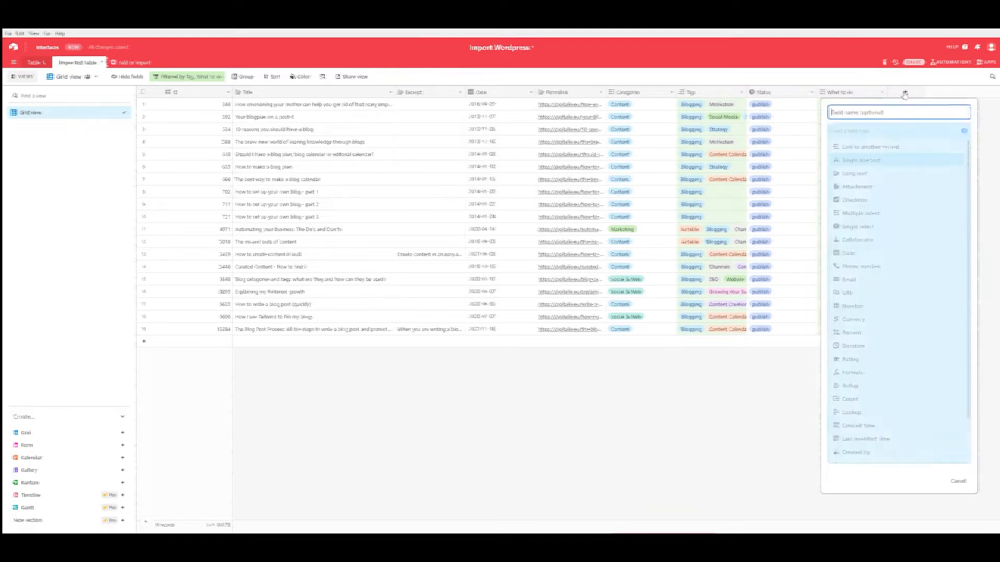
text(Note)
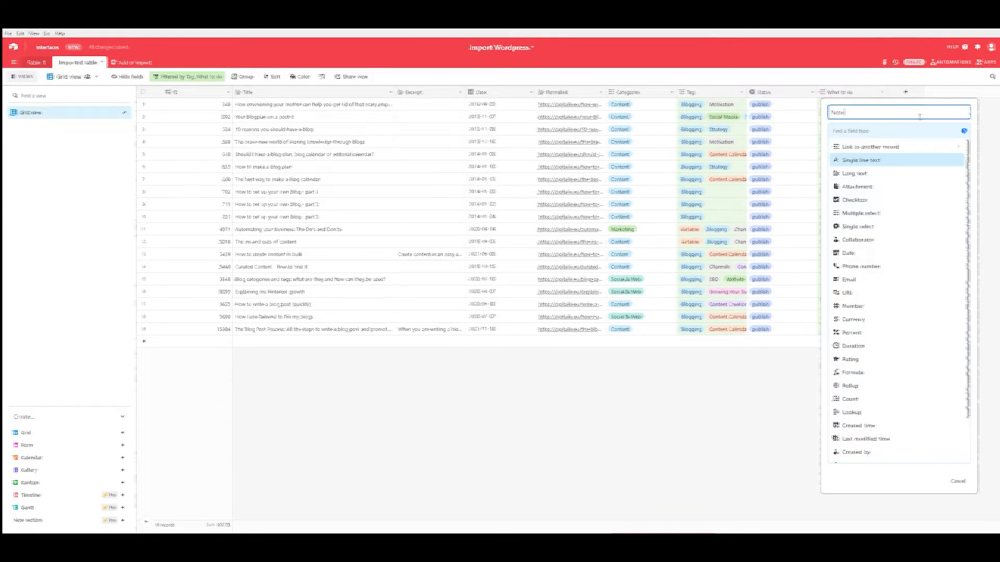
click(883, 173)
click(948, 192)
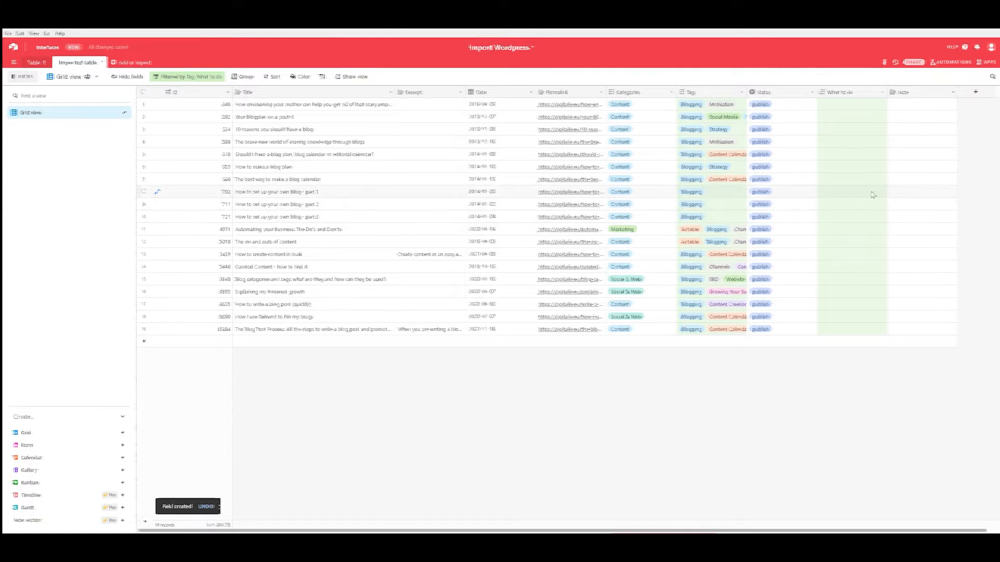
Enter the Note "Combine part 1, 2, & 3" for the post "How to set up your own Blog - part 1"
click(898, 197)
text(Combi)
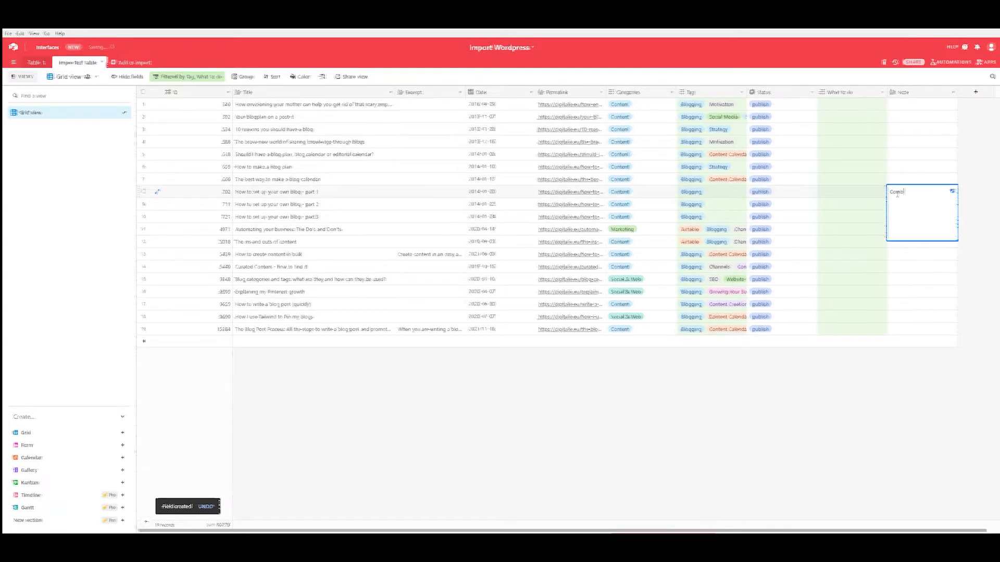
text(ne part 1, 2, & 3)
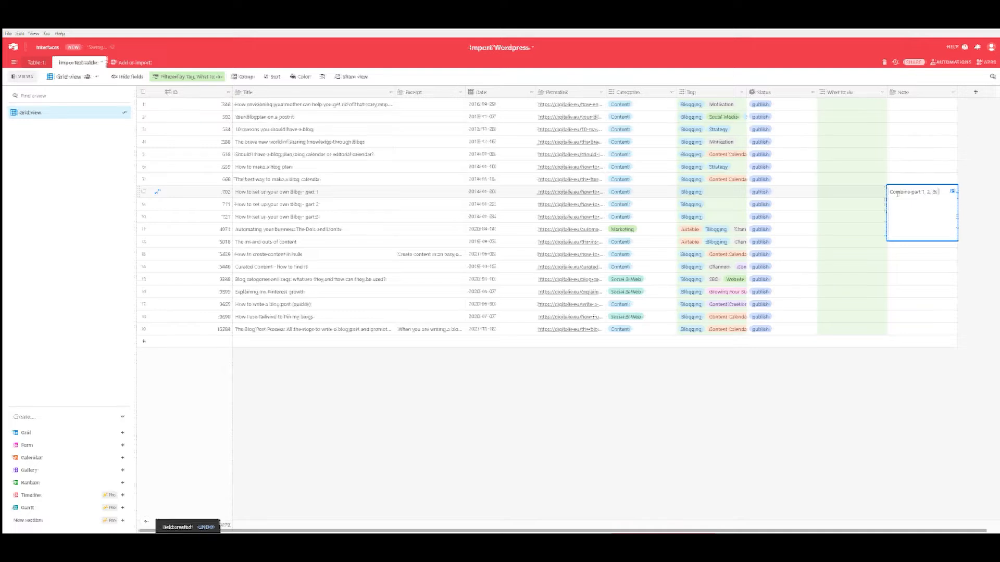
click(802, 422)
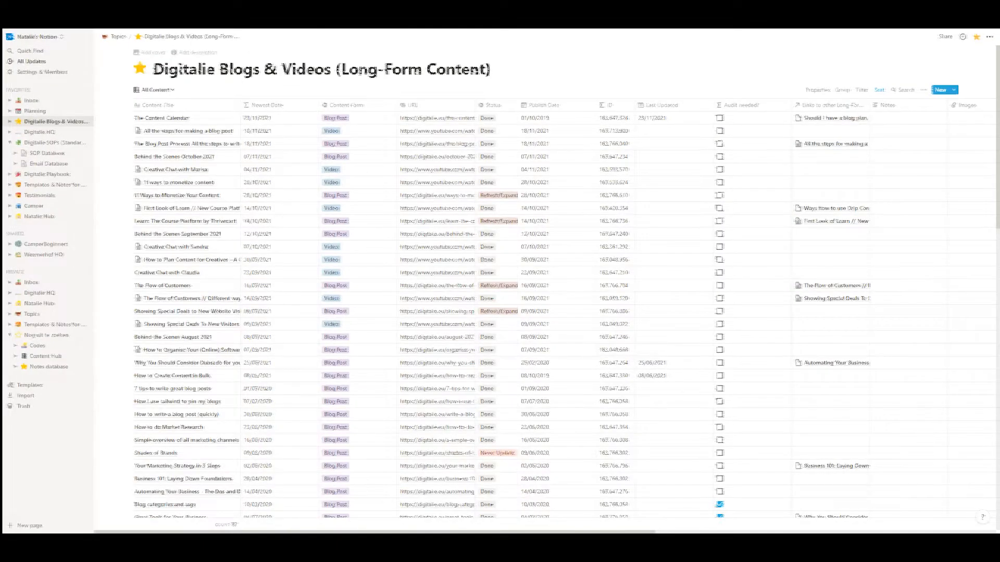
Switch to Notion and add an entry titled "How to set up your own blog" to the long-form content database, opening its page
scroll(363, 170, down, 15)
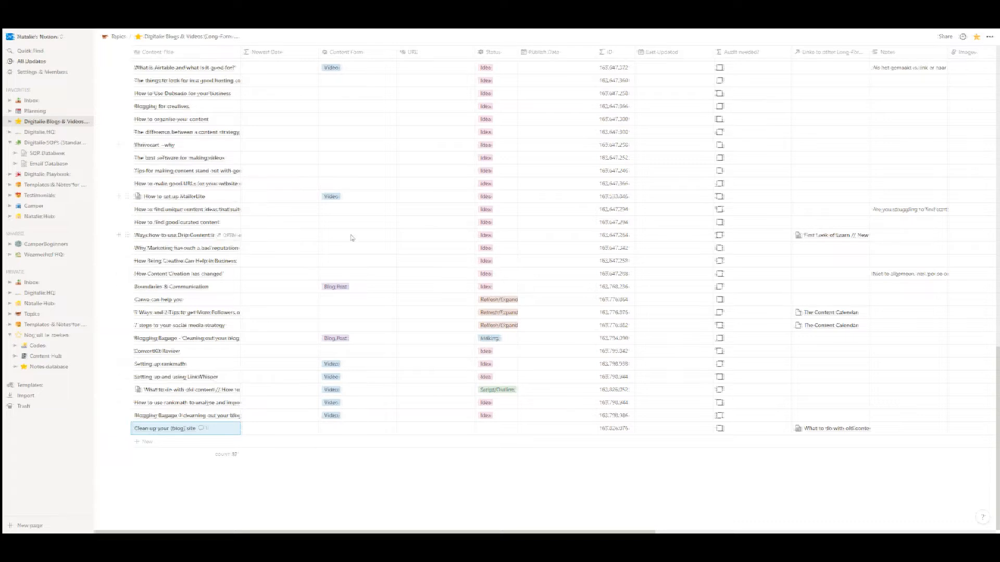
click(146, 443)
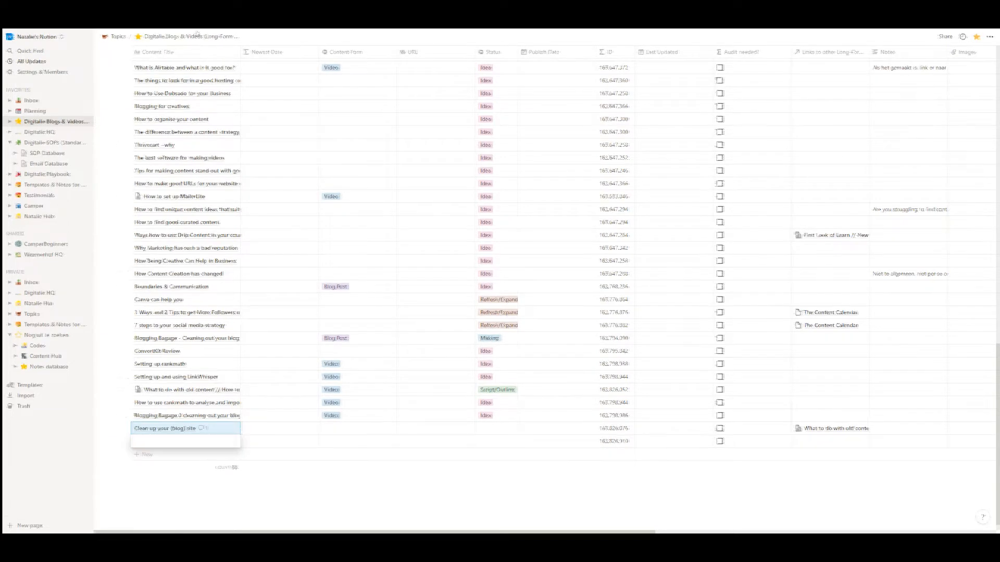
key(alt+Tab)
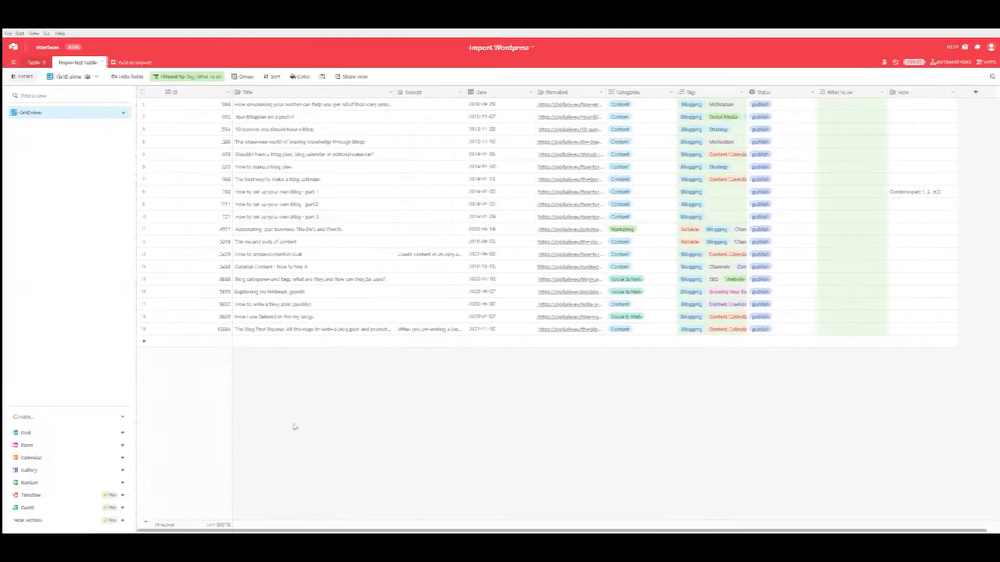
click(310, 192)
click(309, 192)
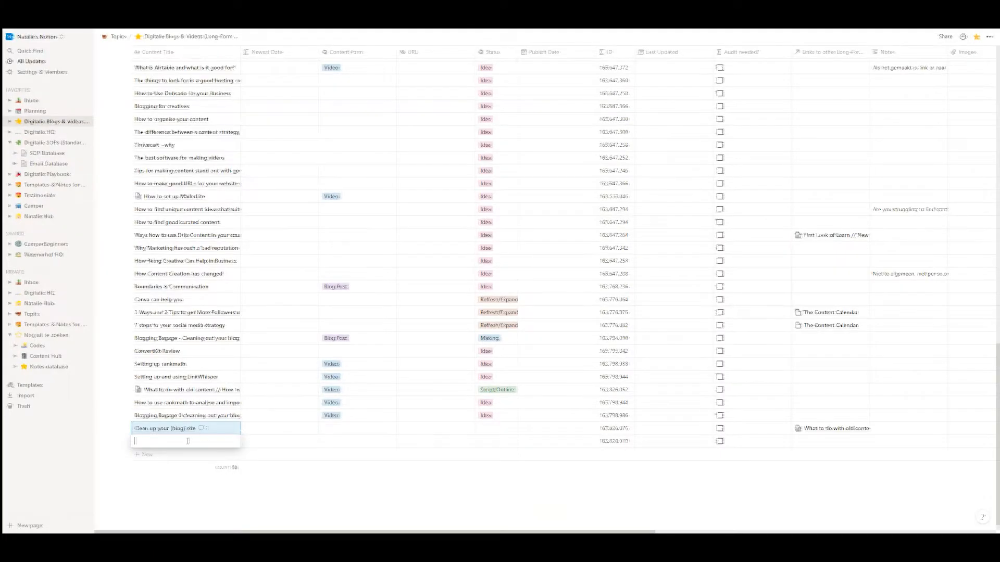
text(How to set up your own blog)
key(Return)
click(225, 441)
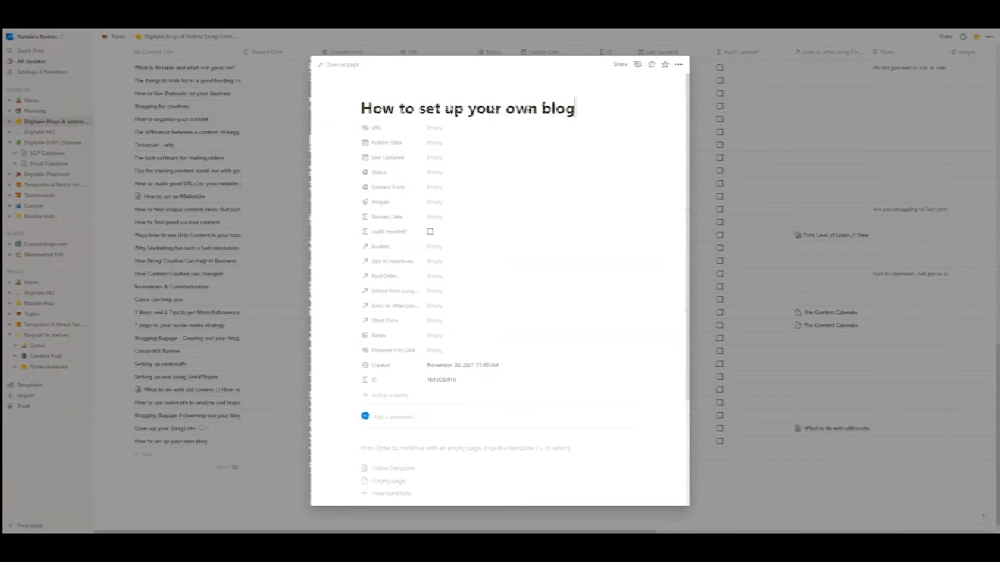
Copy the part 1 post's permalink from Airtable into the URL property of the new Notion entry
key(alt+Tab)
click(568, 195)
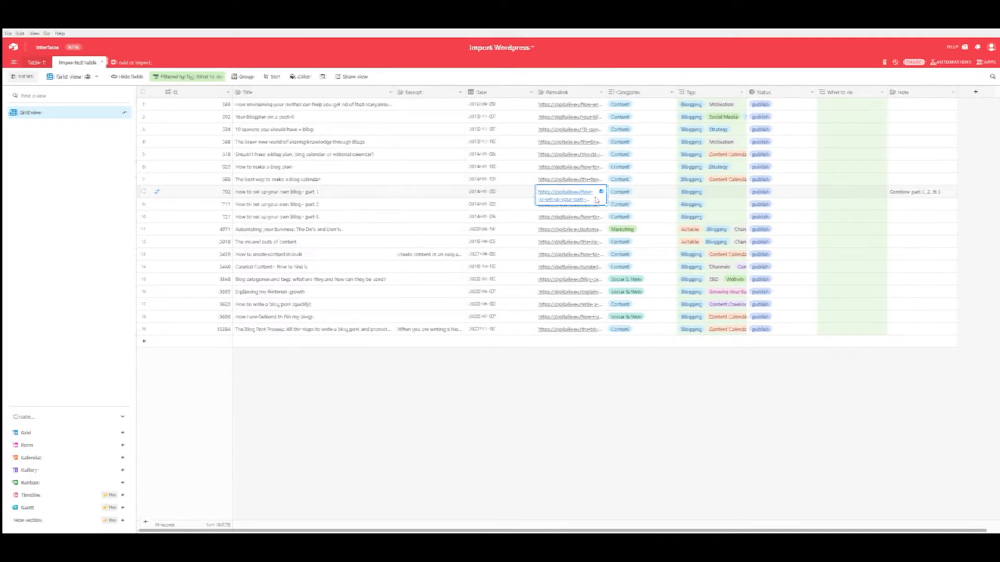
click(601, 193)
key(ctrl+a)
key(ctrl+c)
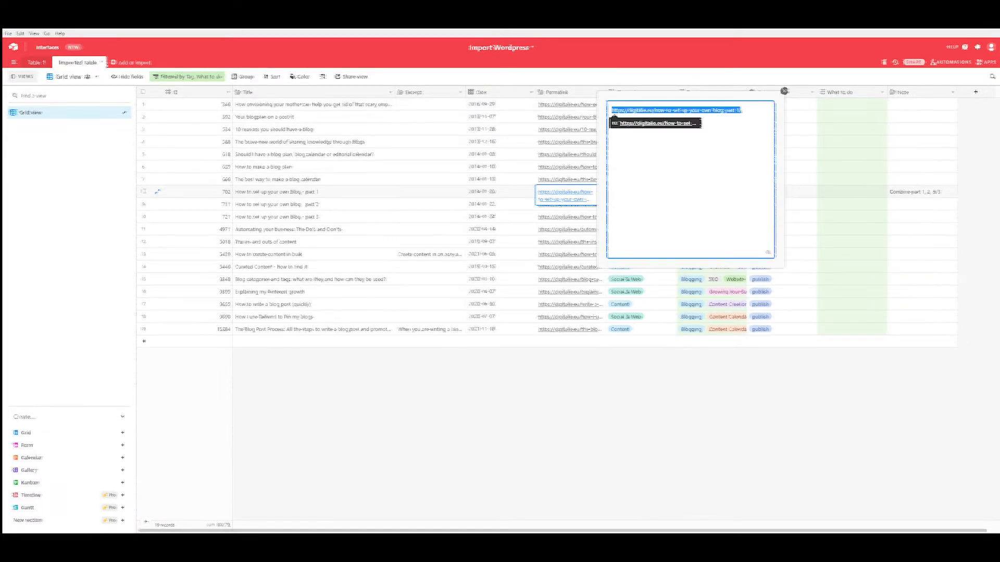
click(104, 519)
click(437, 128)
key(ctrl+v)
key(Return)
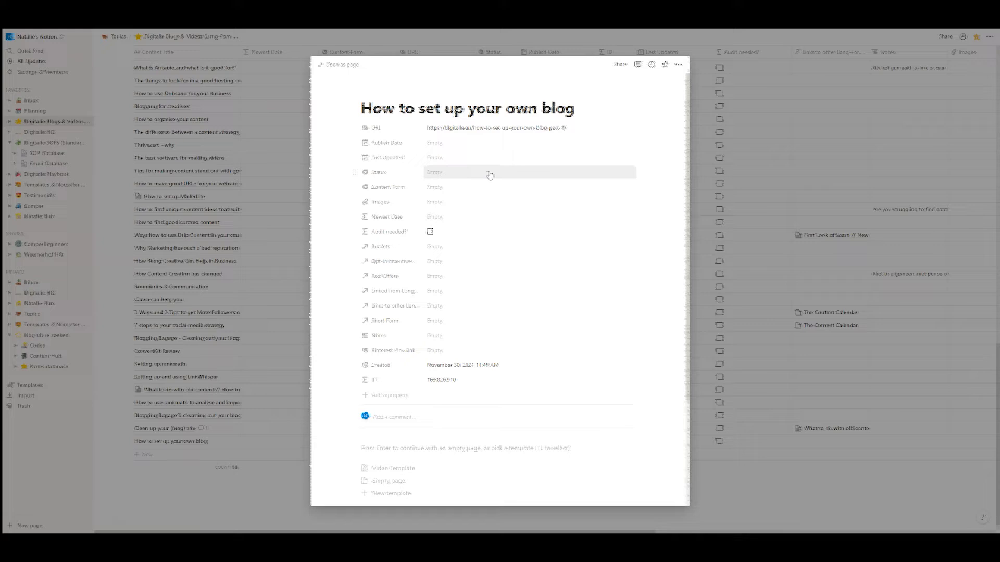
Set the entry's Publish Date to 20/01/2014 and its Status to Refresh/Expand
click(448, 144)
text(20/01/2014)
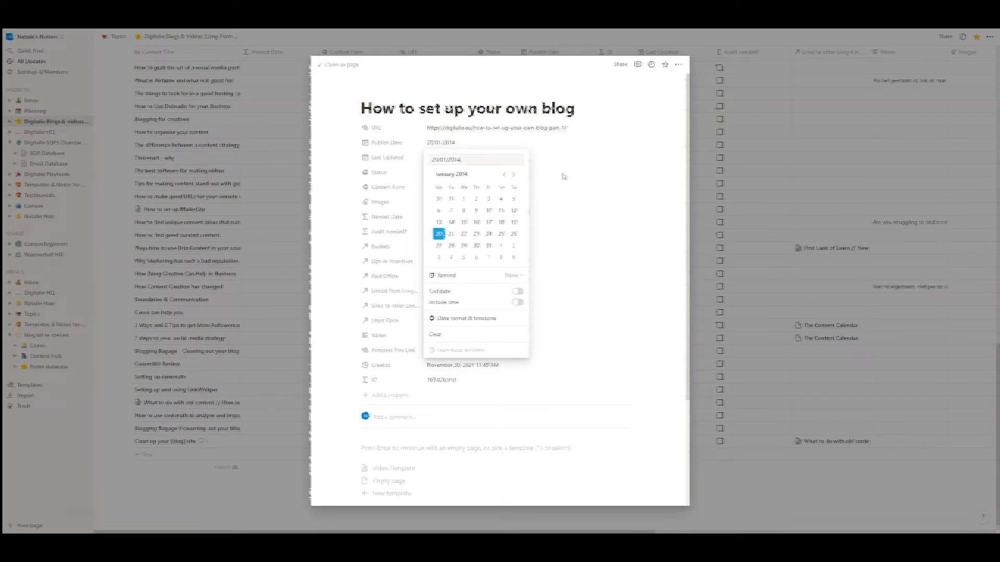
click(460, 173)
click(460, 173)
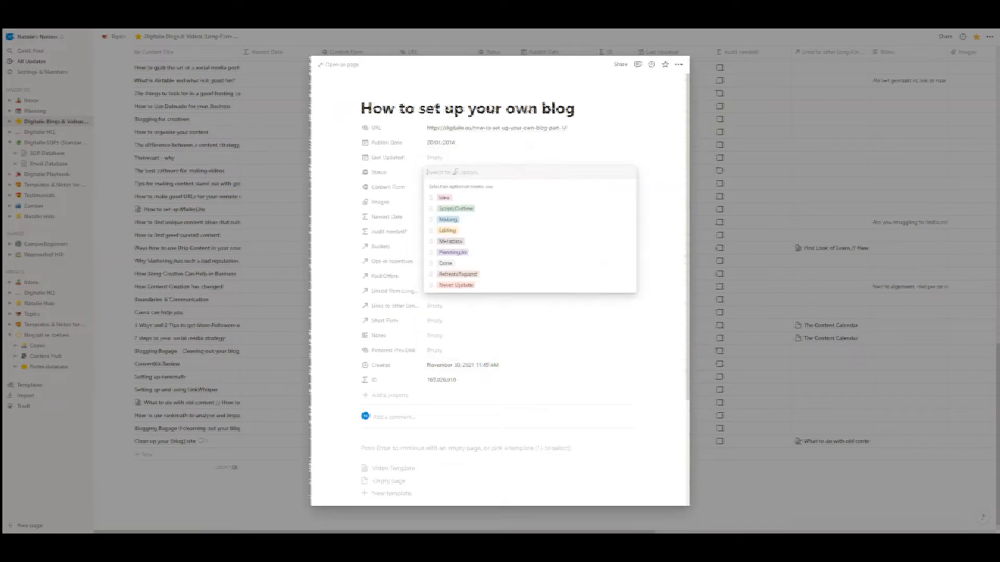
click(489, 278)
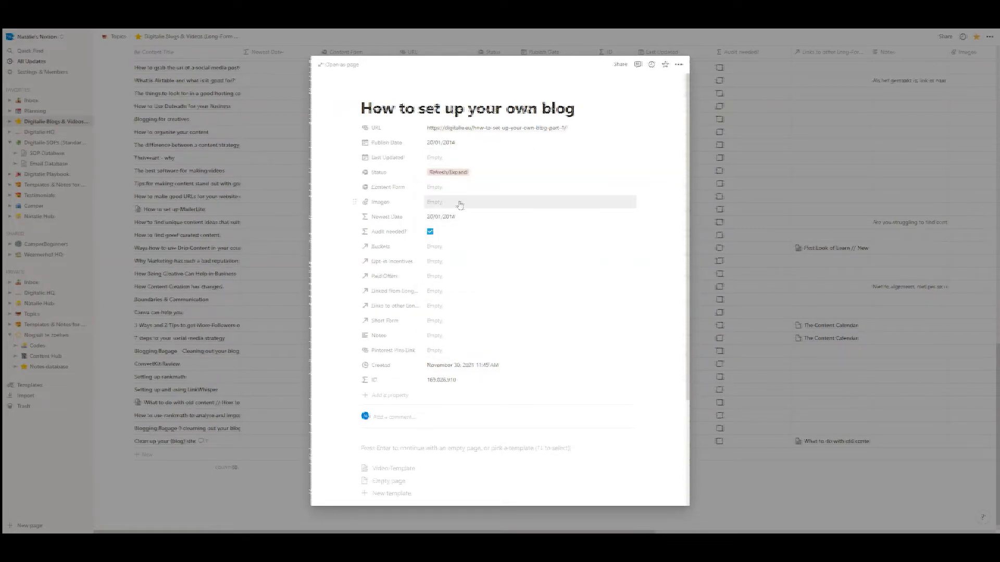
Add the comment "Add in parts 2 & 3" to the "How to set up your own blog" entry
click(425, 417)
text(Add in parts 2 & 3)
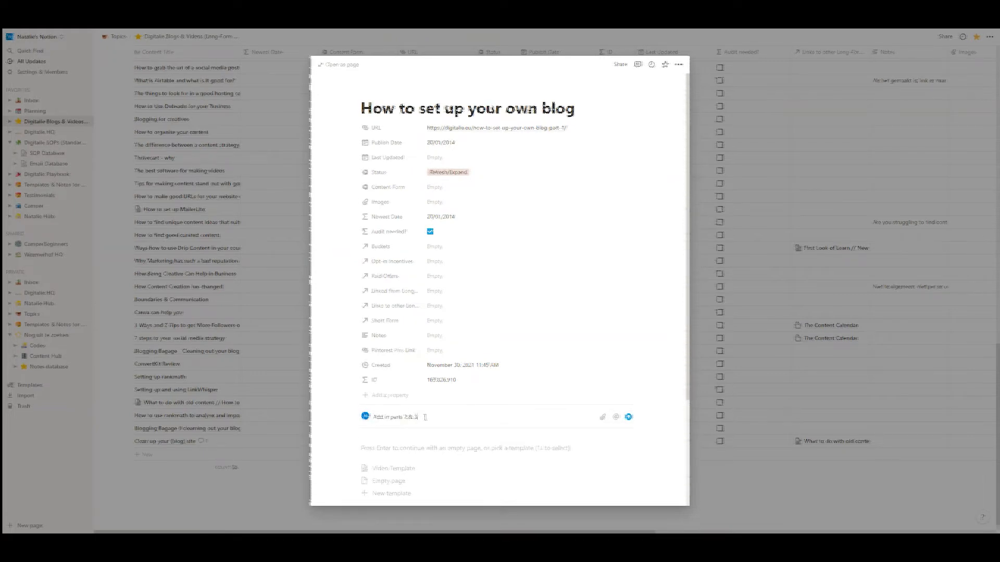
key(Return)
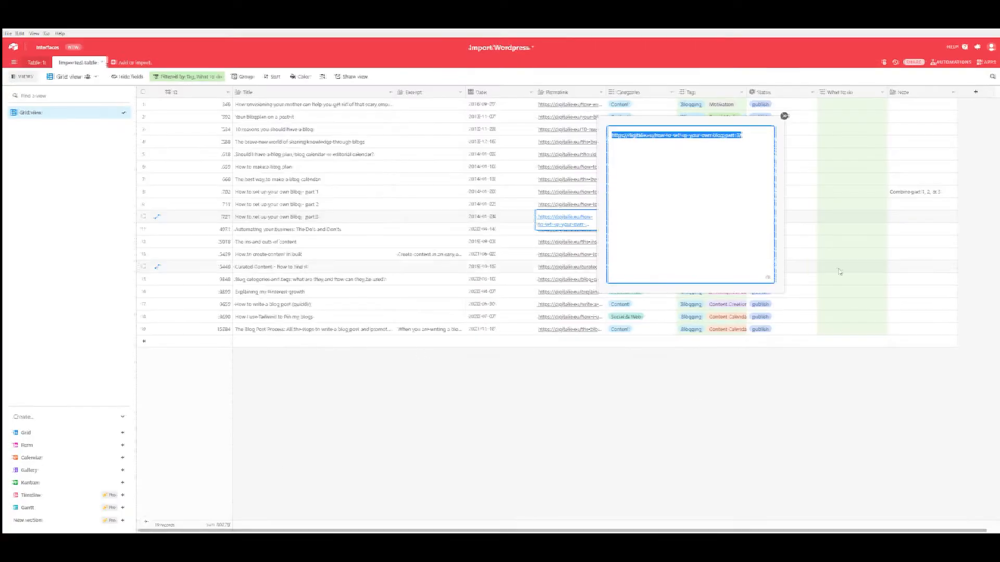
In Airtable, set What to do to Combine for parts 1, 2 and 3 of "How to set up your own Blog"
click(839, 270)
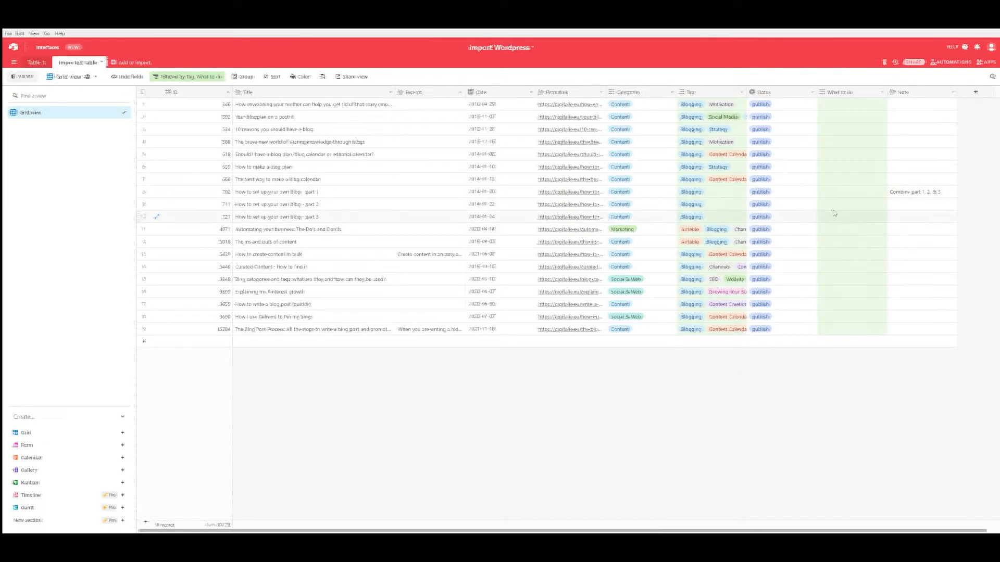
click(839, 196)
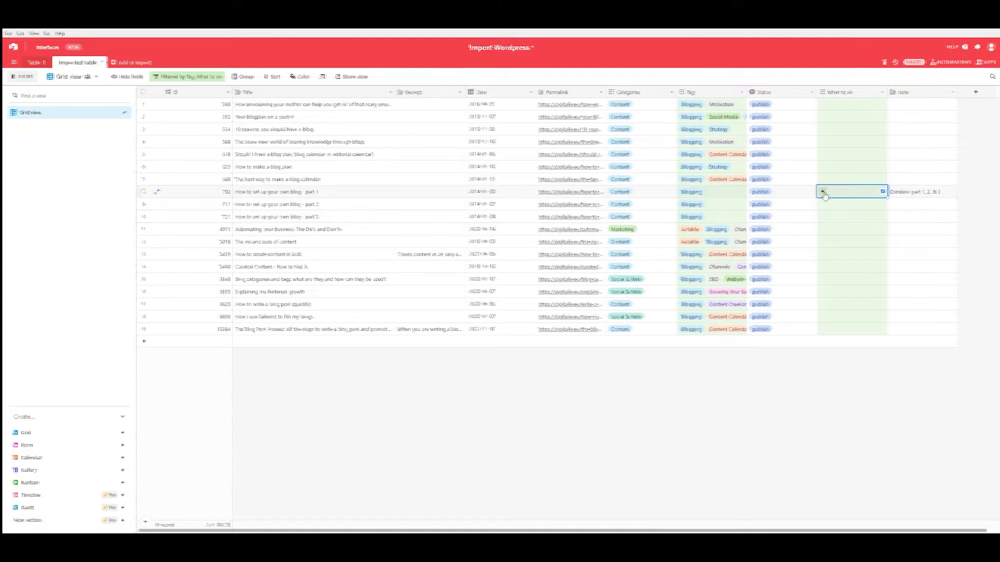
click(823, 192)
click(854, 245)
click(856, 191)
click(822, 191)
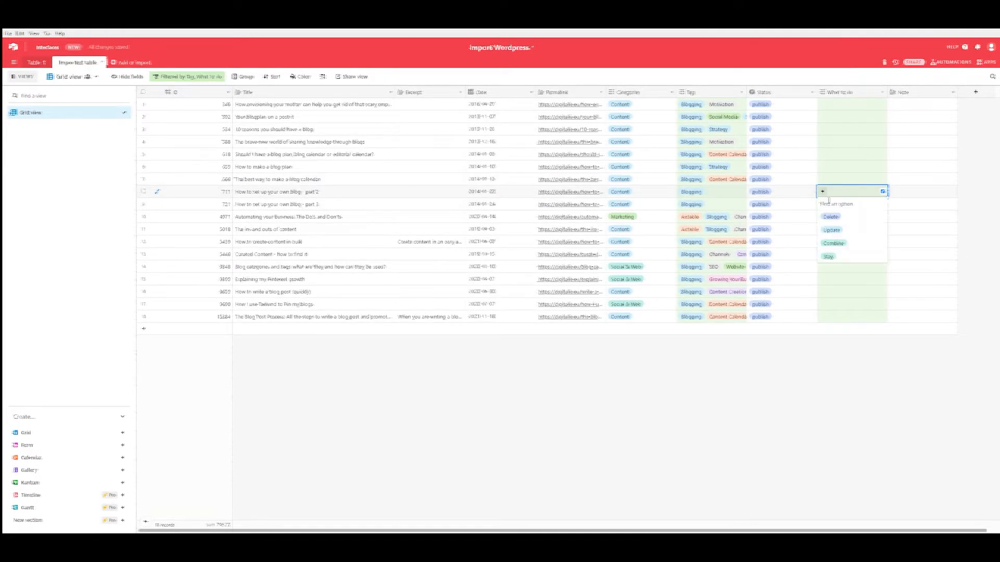
click(852, 250)
click(854, 192)
click(823, 191)
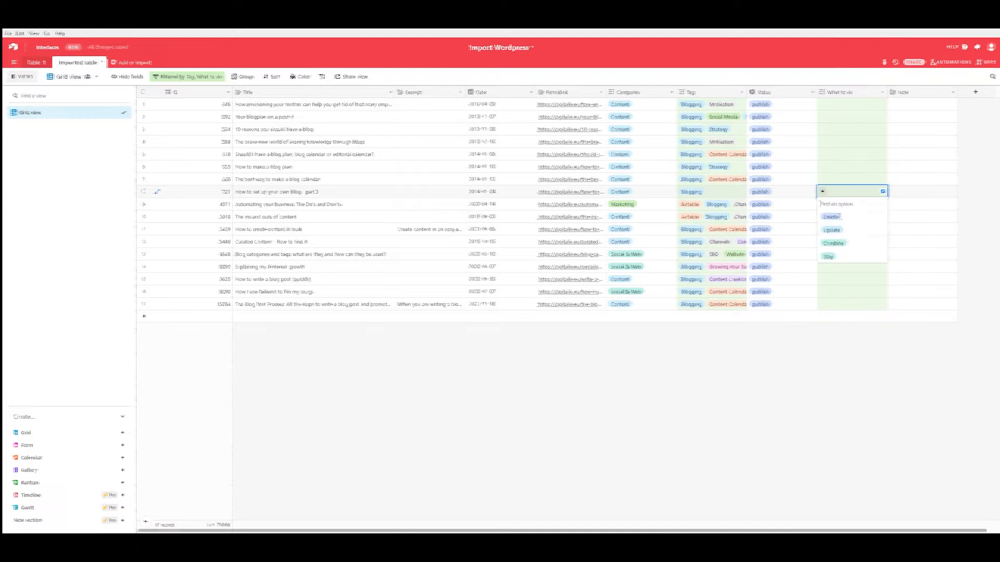
click(846, 243)
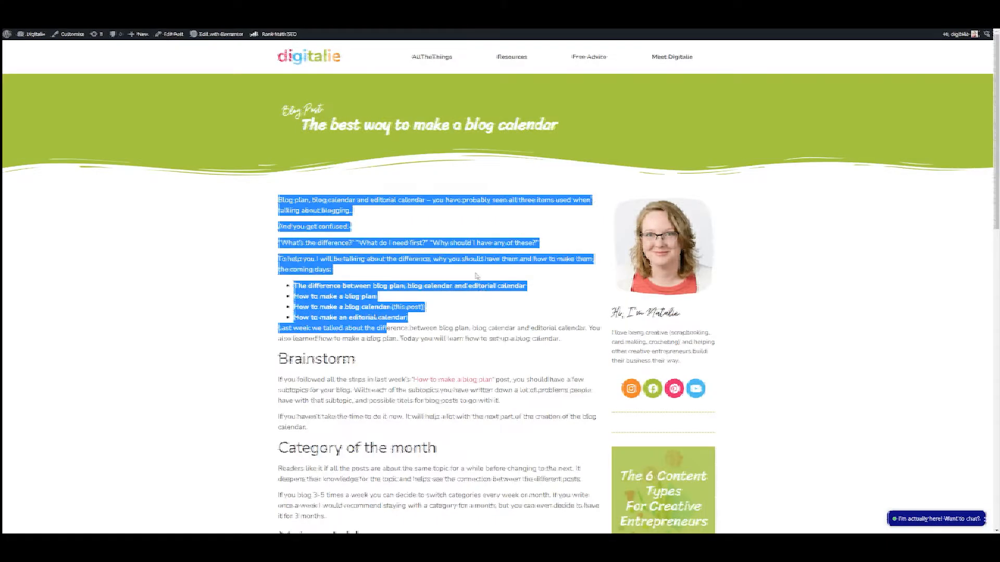
Examine the published post "The best way to make a blog calendar", including its introduction, series links and closing sections
click(372, 166)
scroll(371, 167, down, 2)
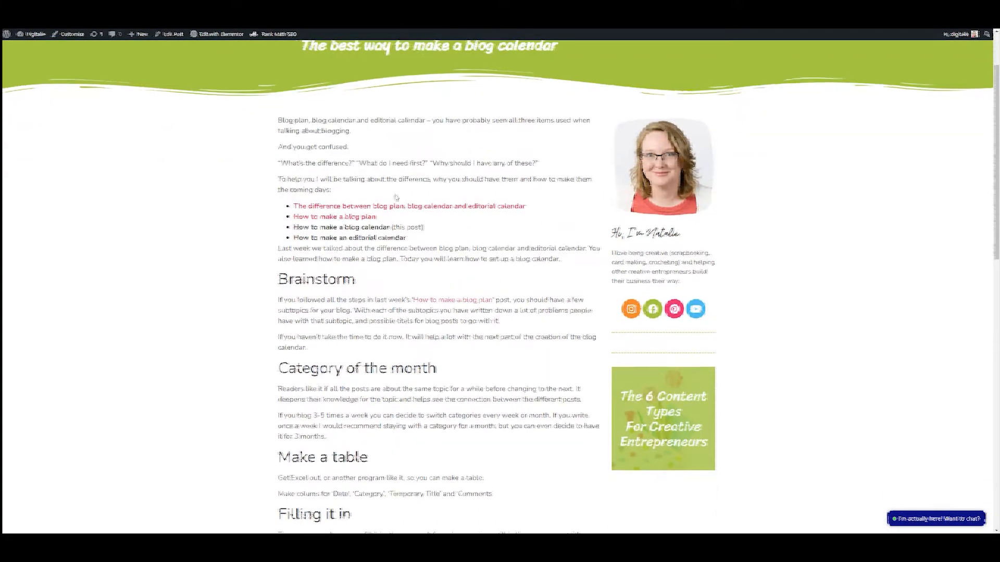
scroll(413, 202, down, 2)
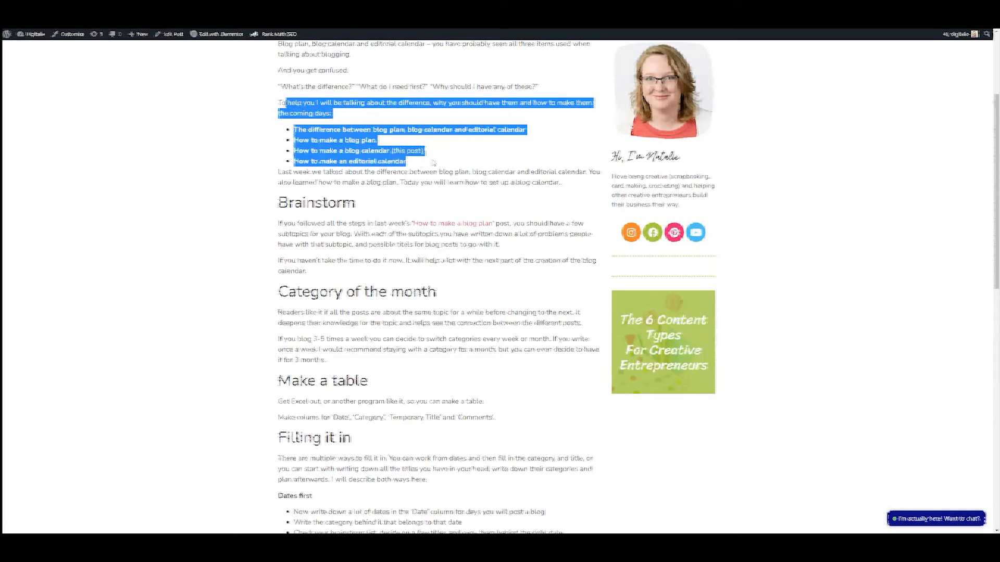
click(285, 102)
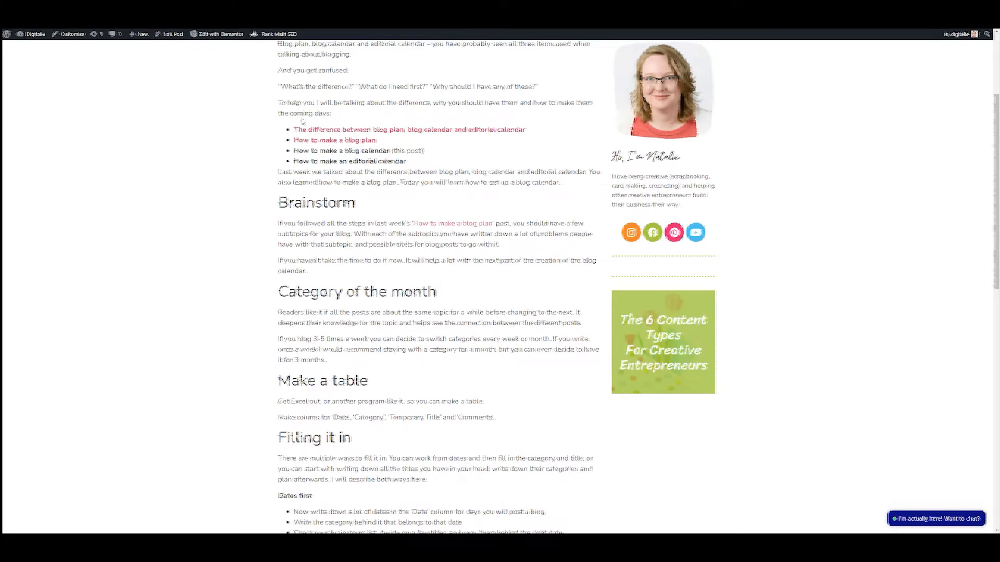
scroll(379, 209, down, 10)
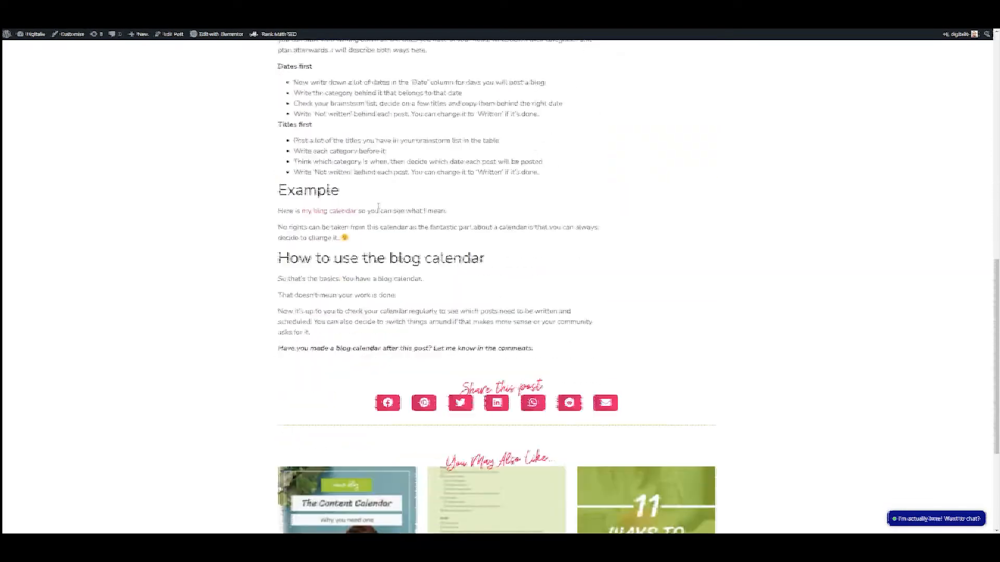
scroll(379, 208, up, 6)
scroll(379, 208, up, 5)
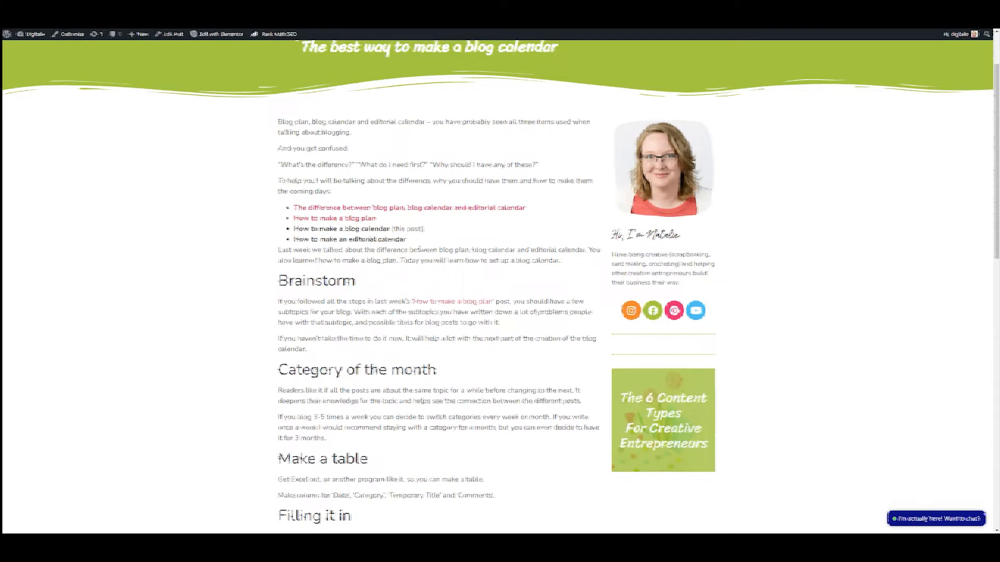
scroll(420, 250, up, 2)
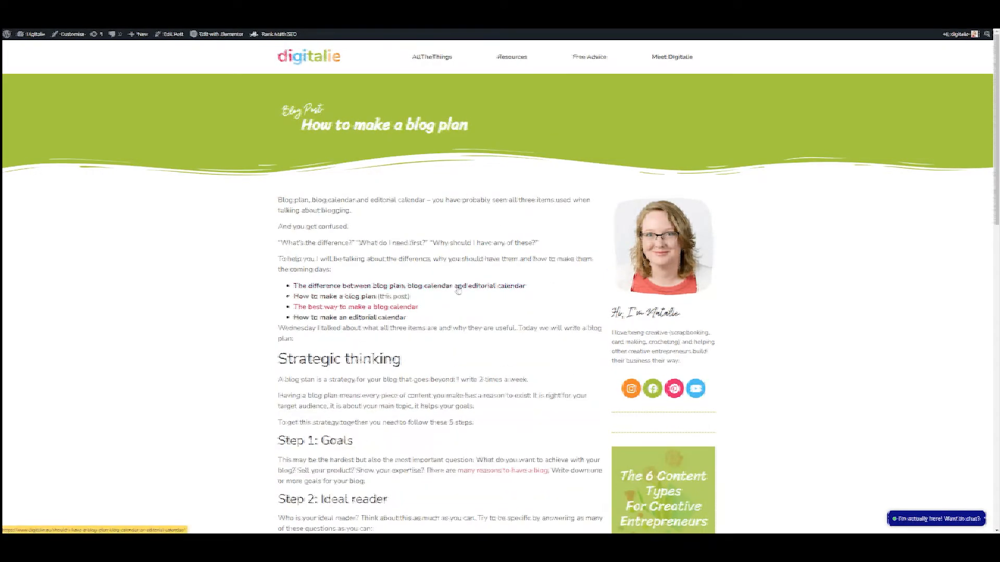
Compare the content of the older blogging posts, including "10 reasons you should have a blog" and "Your blogplan on a post-it"
click(365, 286)
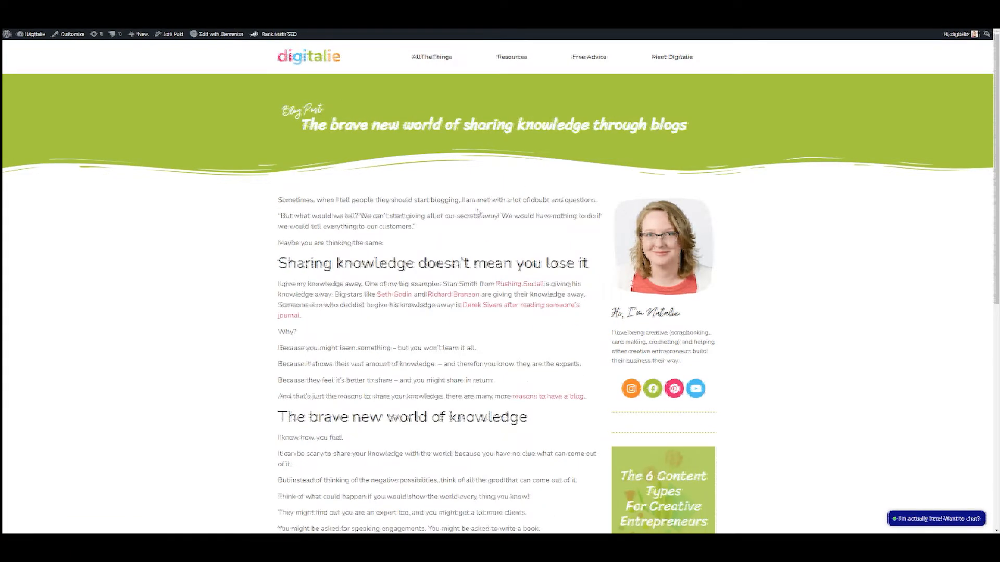
scroll(477, 211, down, 3)
scroll(376, 183, up, 2)
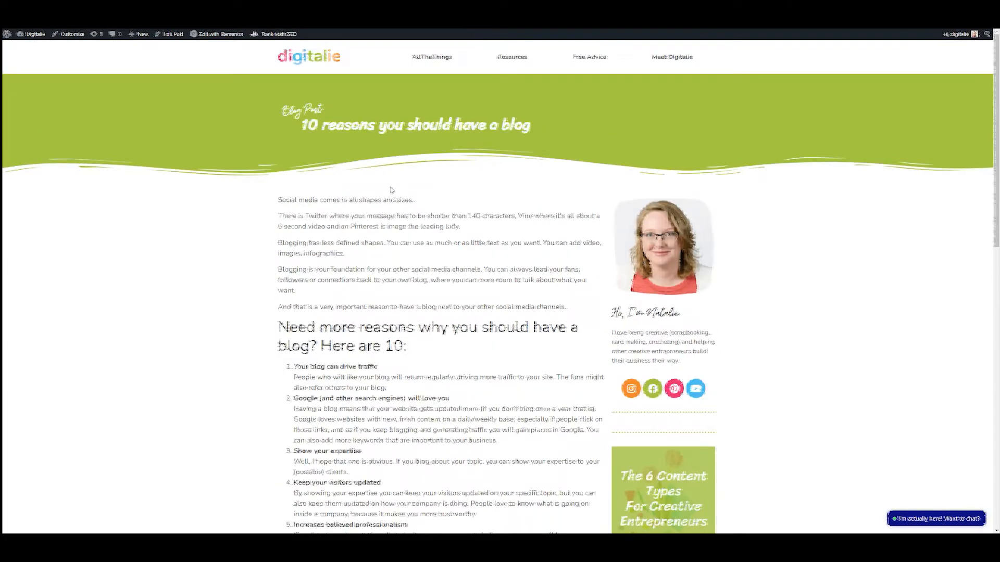
scroll(391, 190, down, 8)
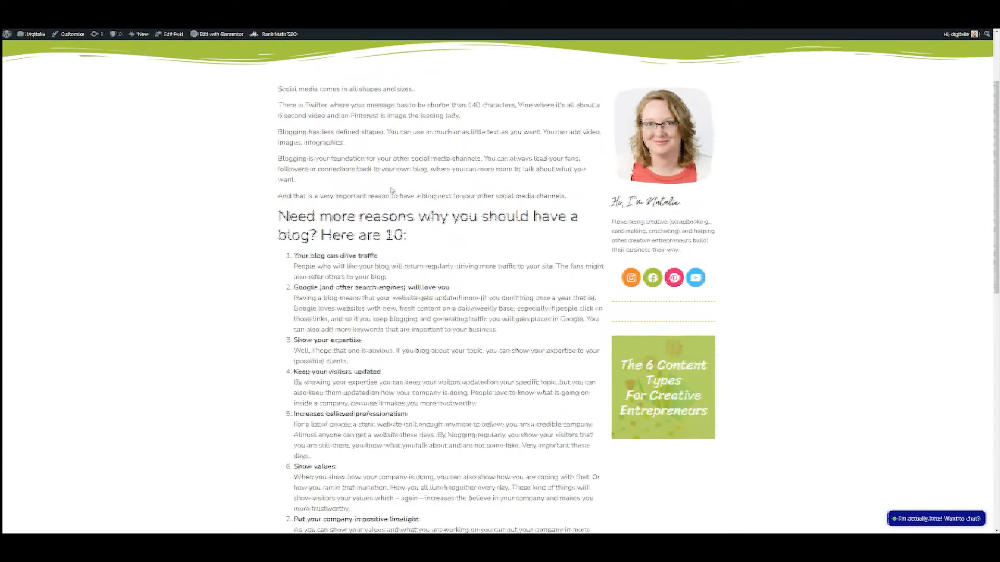
scroll(410, 215, up, 6)
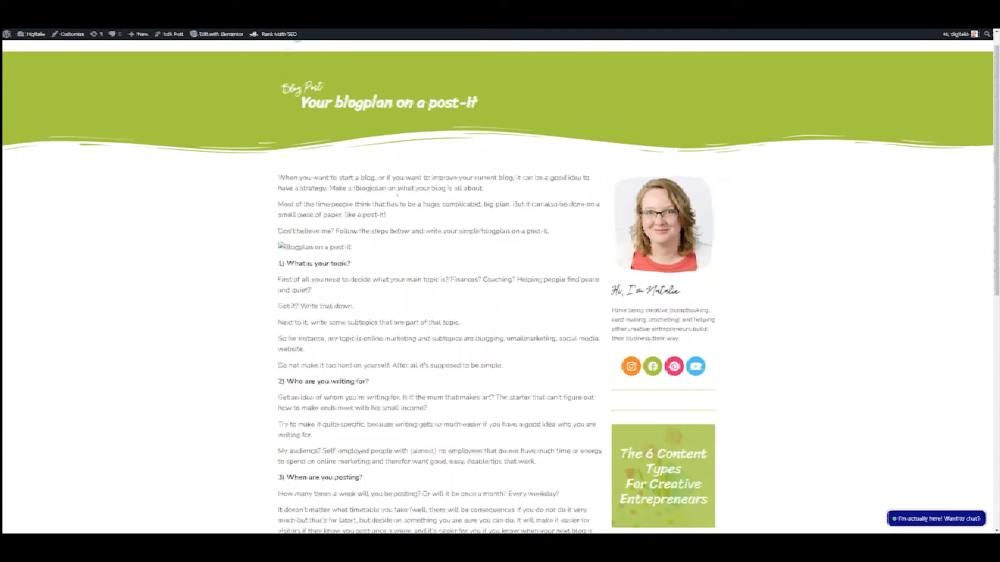
scroll(397, 194, down, 6)
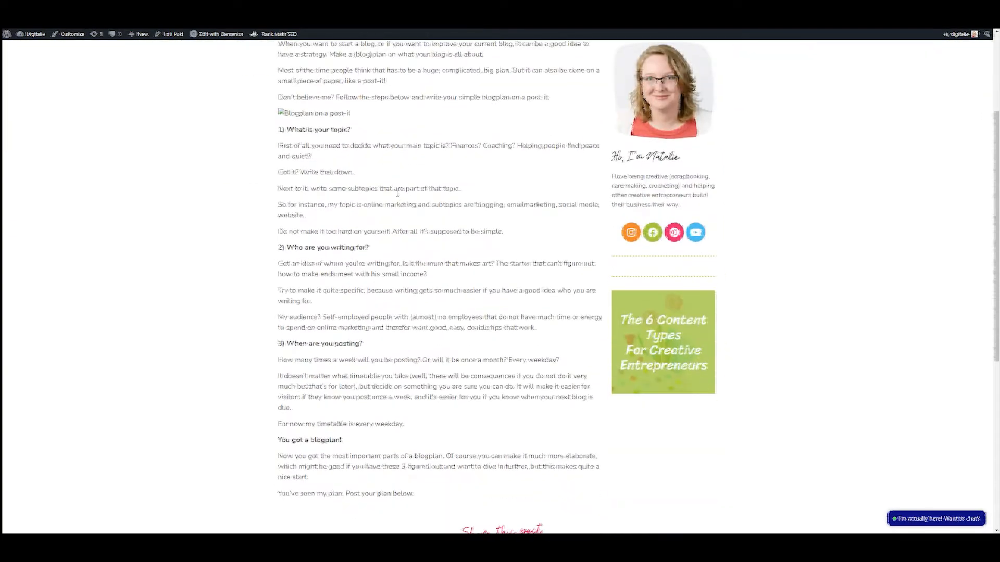
scroll(397, 195, up, 6)
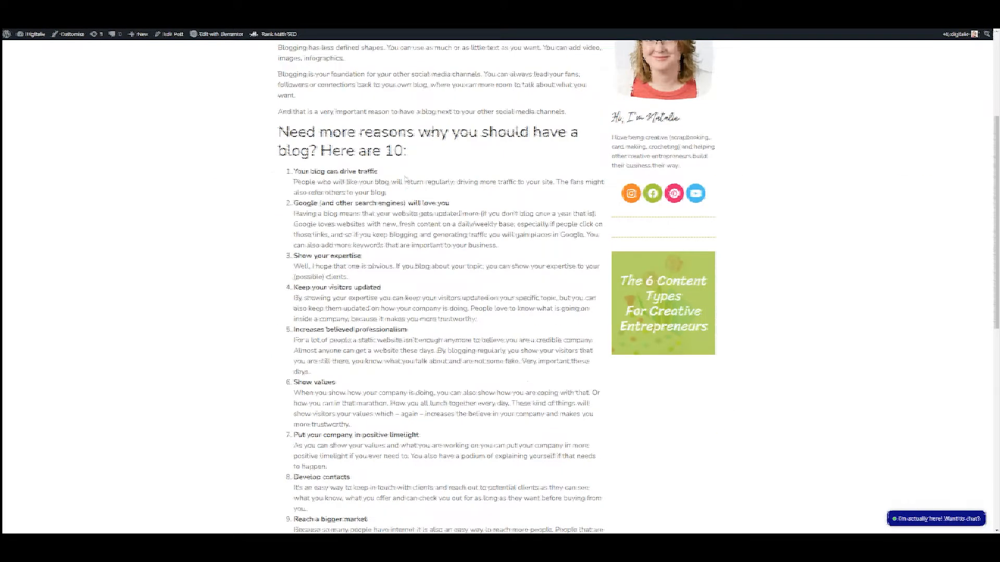
scroll(267, 63, up, 2)
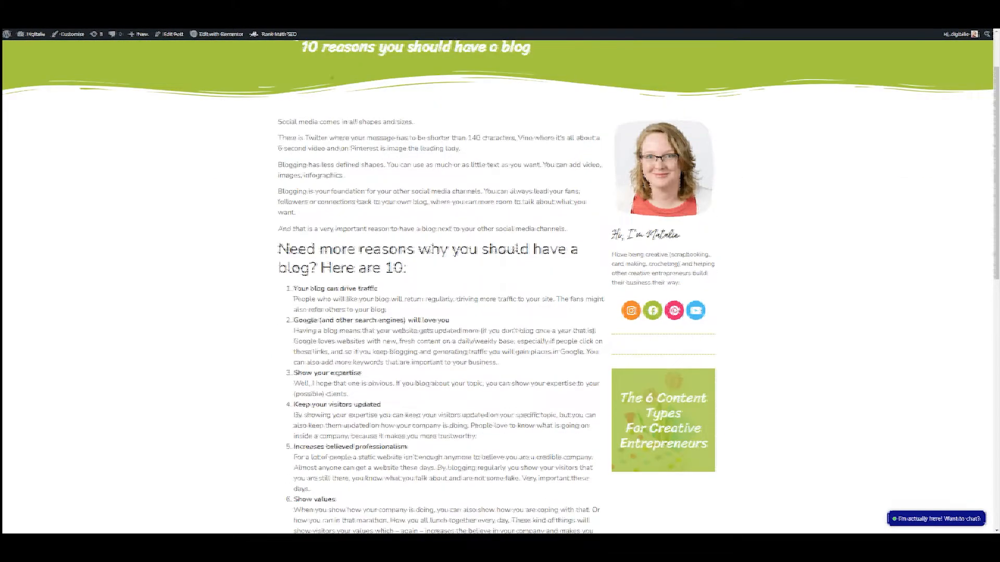
scroll(379, 141, up, 2)
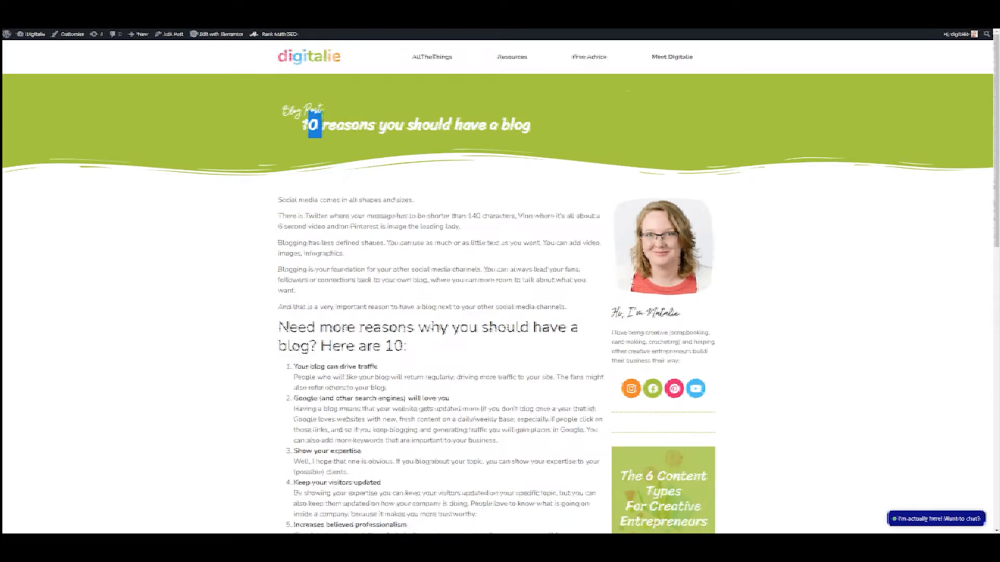
Review the older blogging posts, including "The brave new world of sharing knowledge through blogs" and "Should I have a blog plan, blog calendar or editorial calendar?"
drag(322, 127, 529, 127)
click(529, 128)
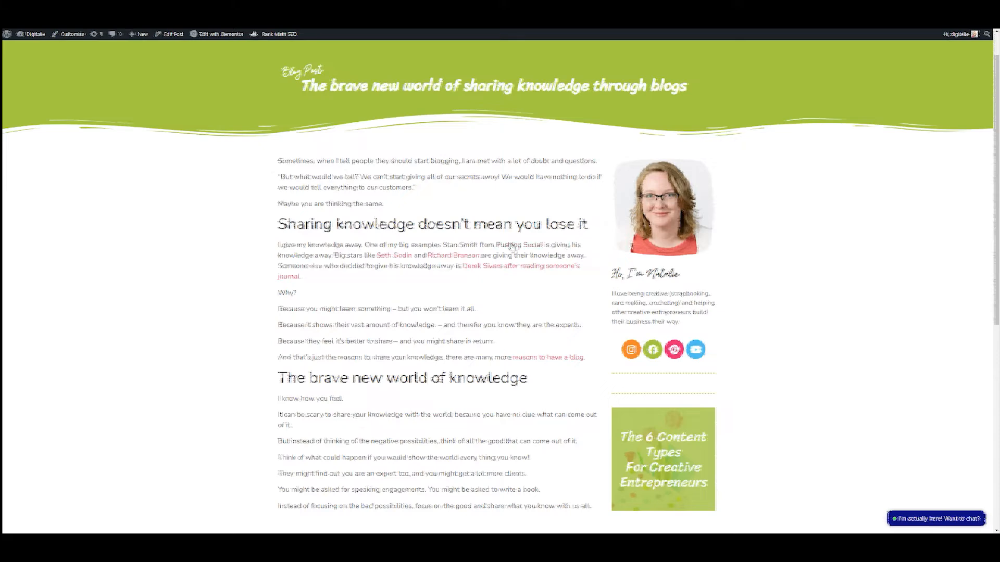
scroll(434, 213, down, 5)
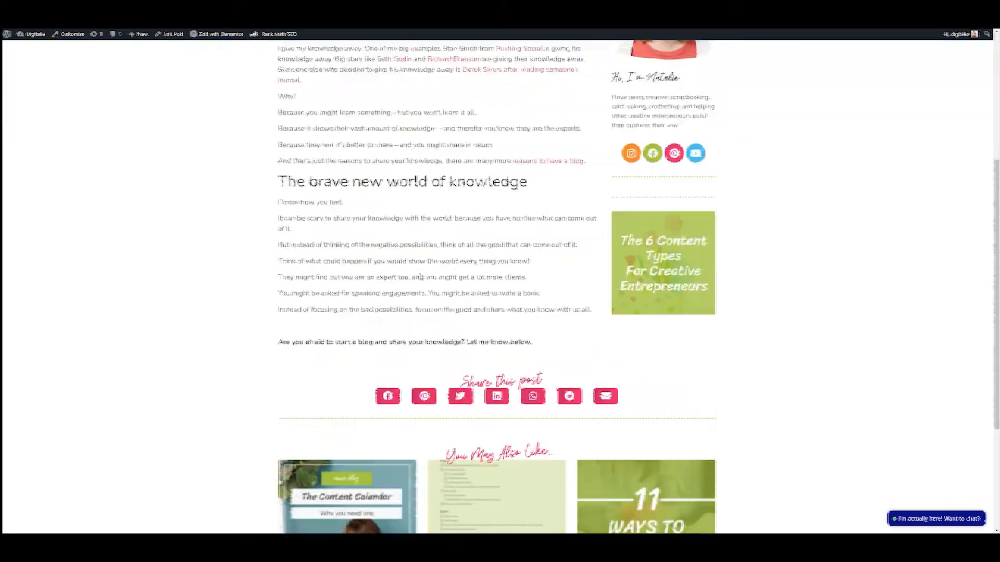
scroll(434, 214, up, 4)
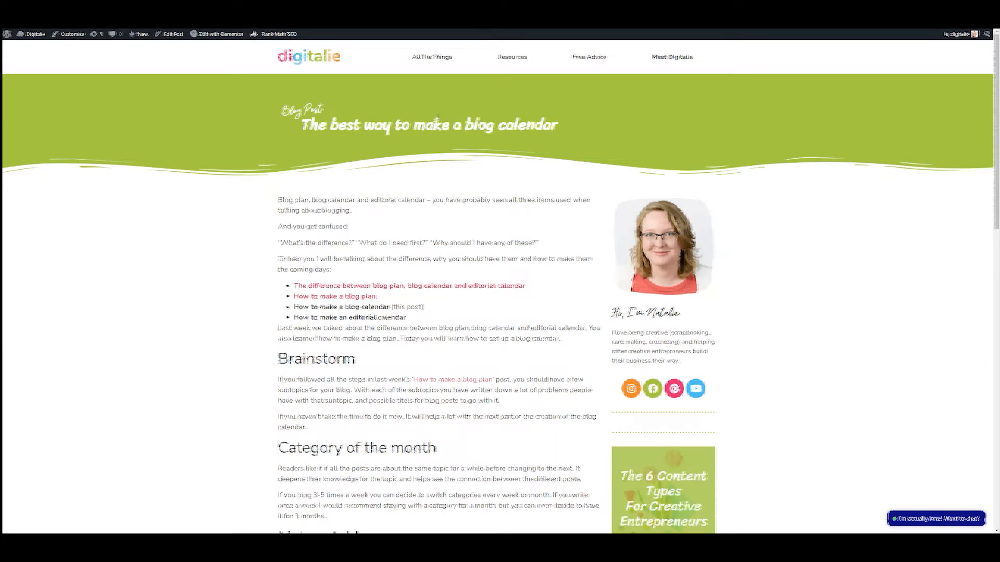
click(492, 288)
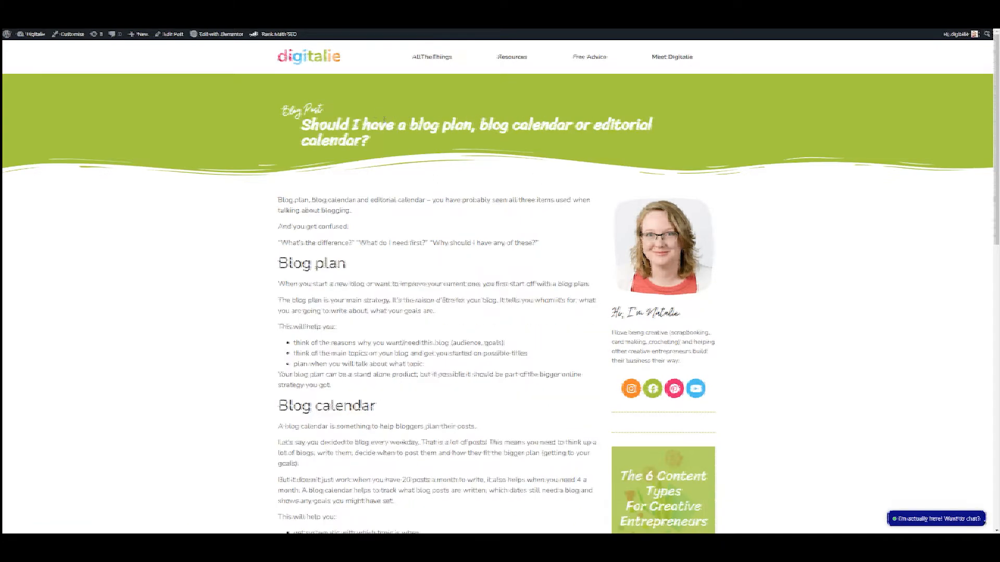
drag(399, 125, 475, 130)
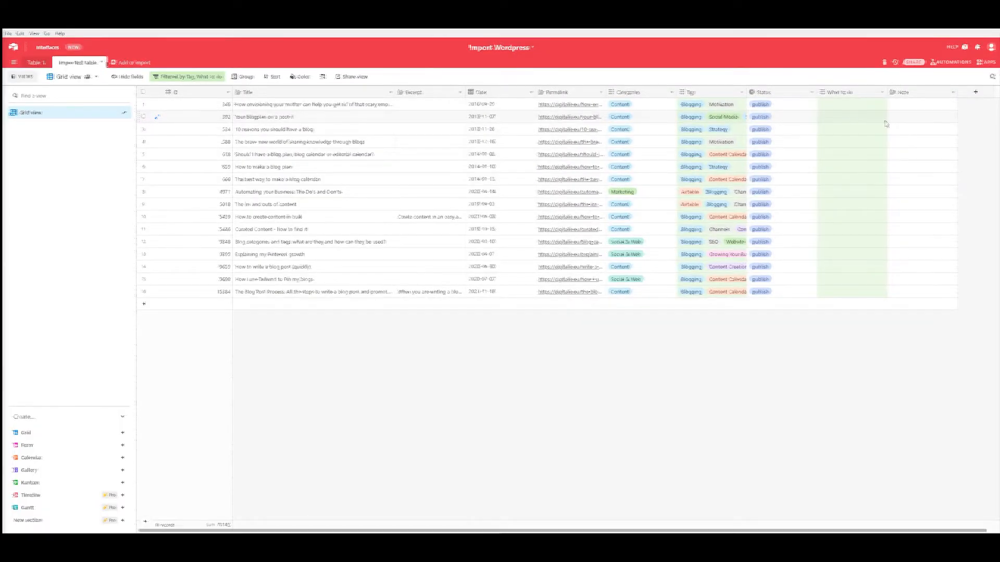
In Airtable, add the note "Combine with how to make a blog plan" to the "Your Blogplan on a post-it" record
click(900, 120)
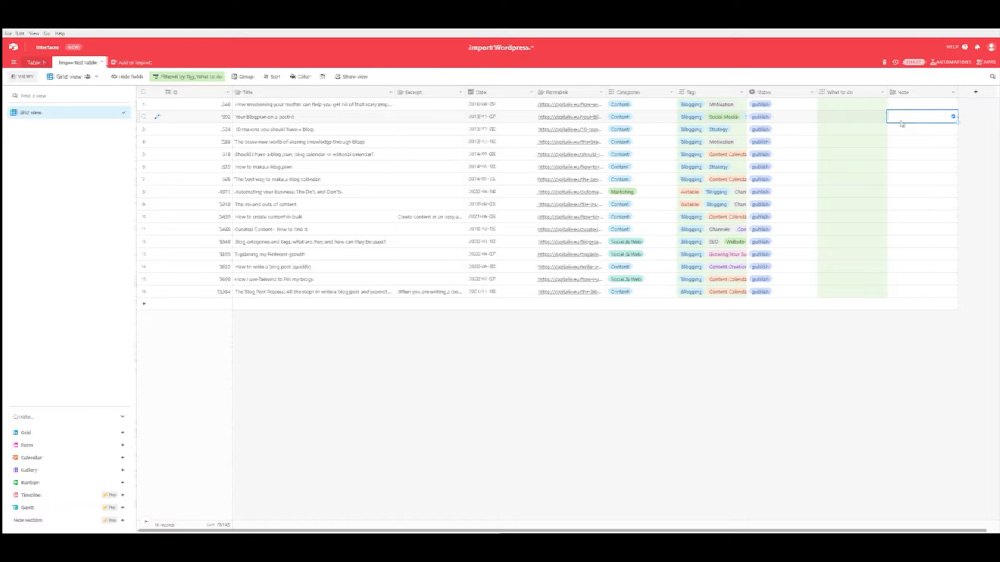
text(How)
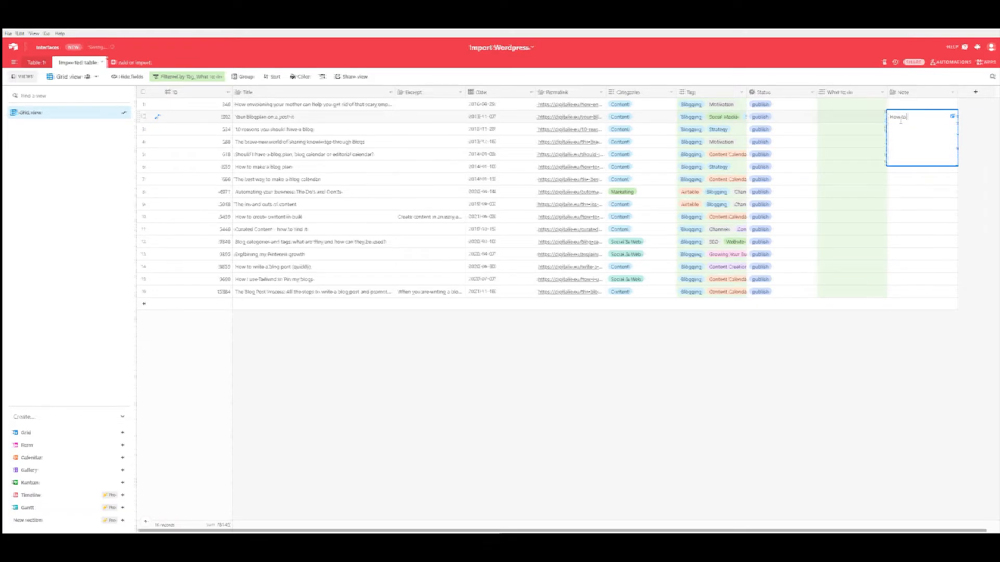
double_click(895, 116)
text(Combine with how ito make a blog plan)
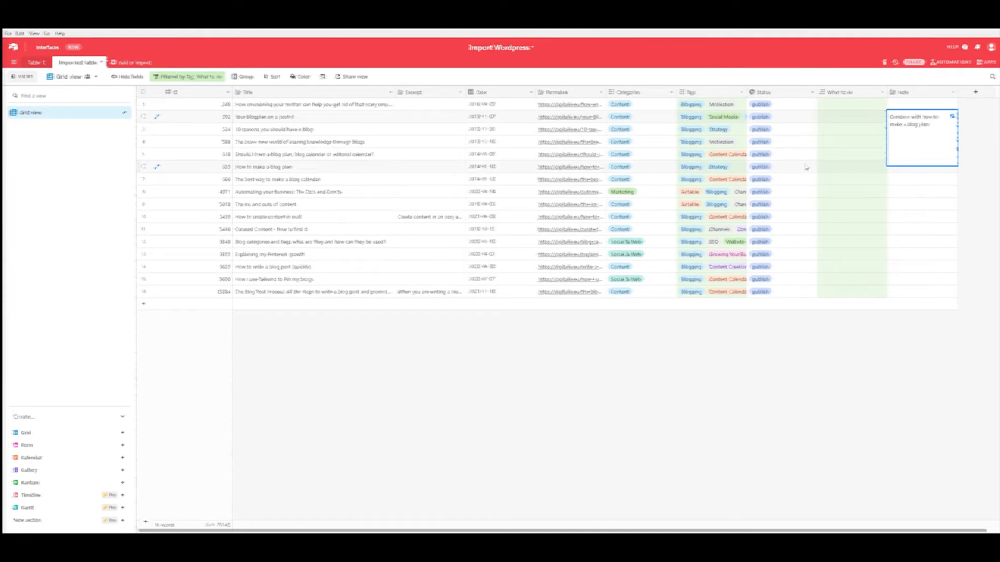
Set What to do to Update for "How to make a blog plan" and to Combine for "Your Blogplan on a post-it"
click(841, 166)
click(823, 166)
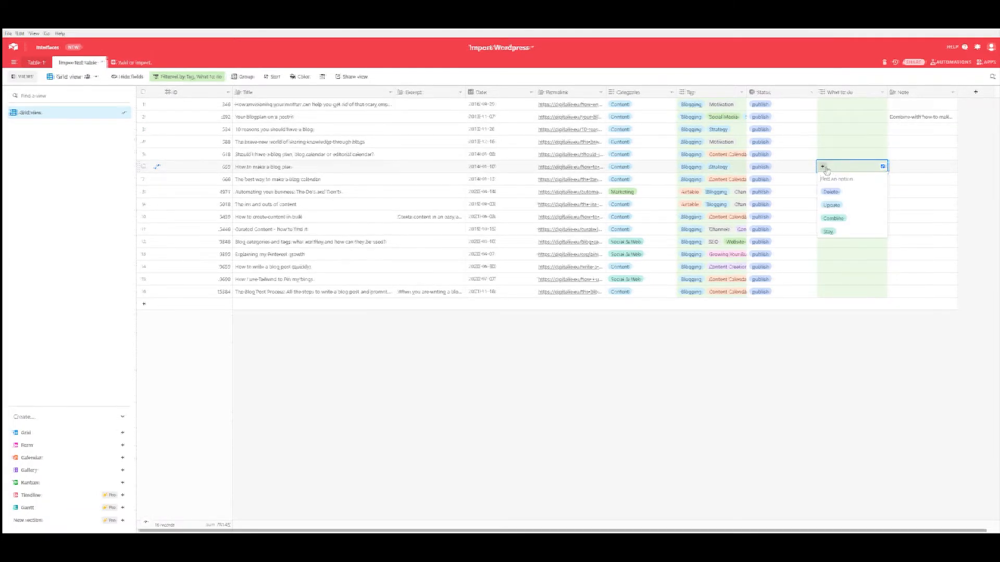
click(847, 205)
click(844, 117)
click(822, 116)
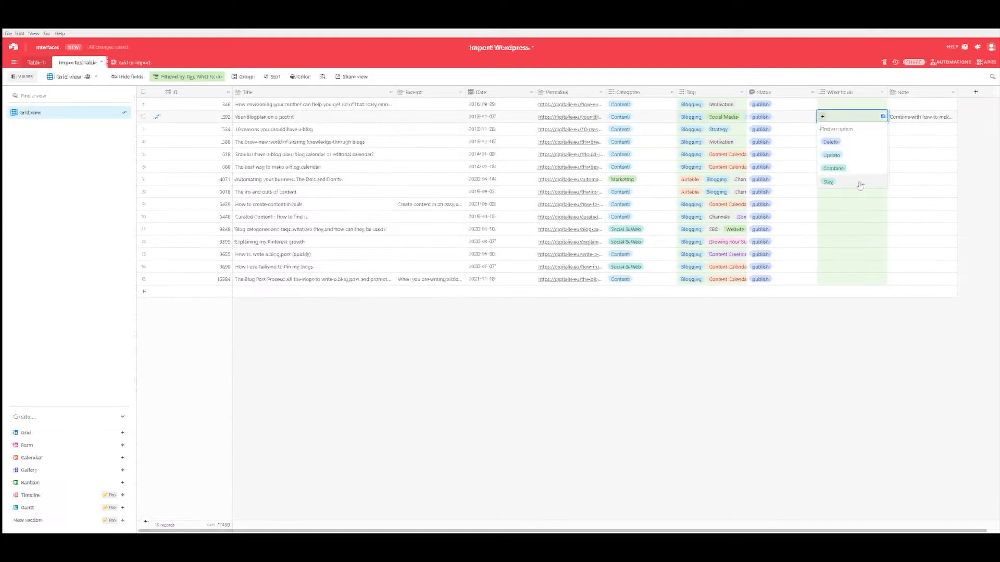
click(843, 171)
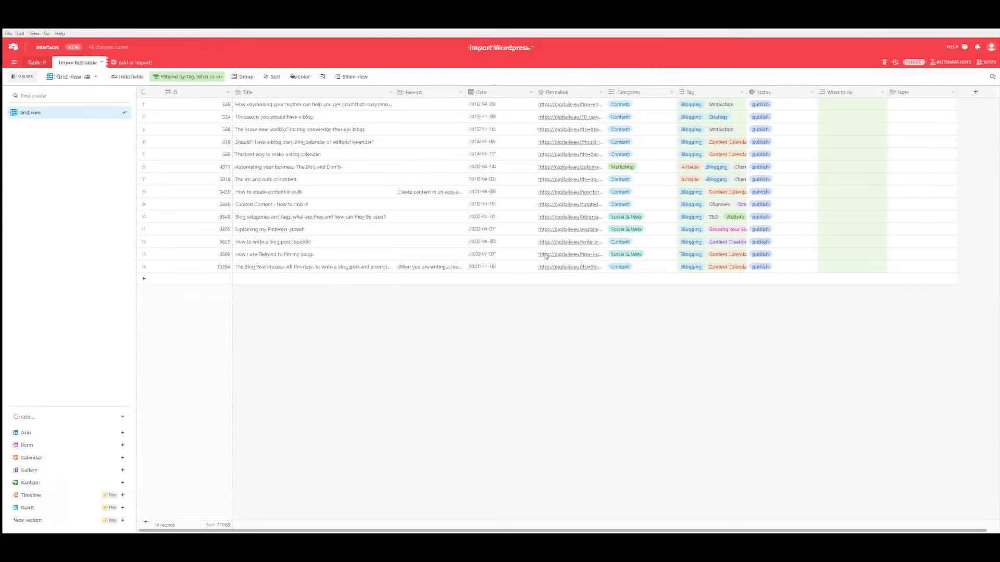
Set What to do to Update for the post "The best way to make a blog calendar"
click(326, 155)
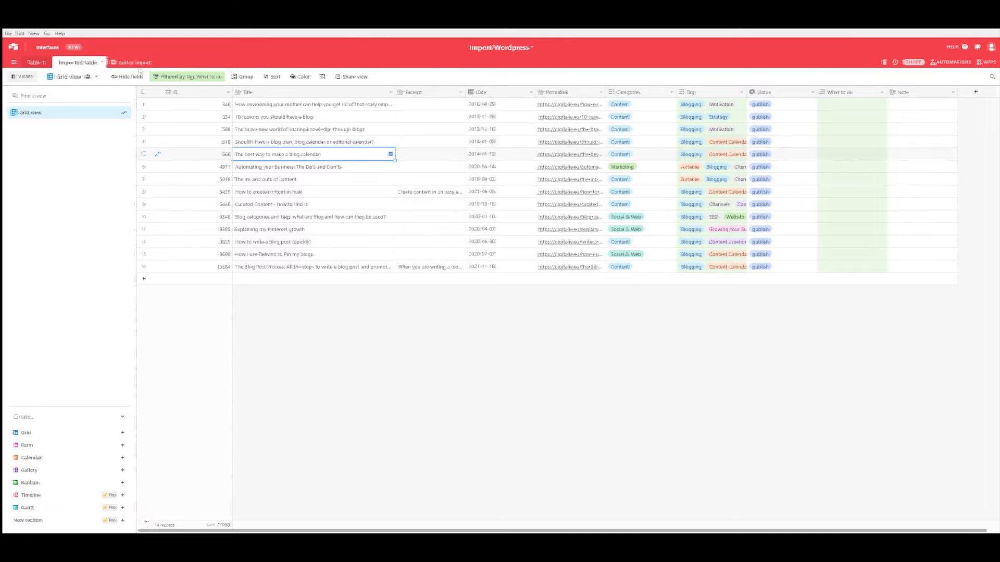
click(824, 155)
click(823, 154)
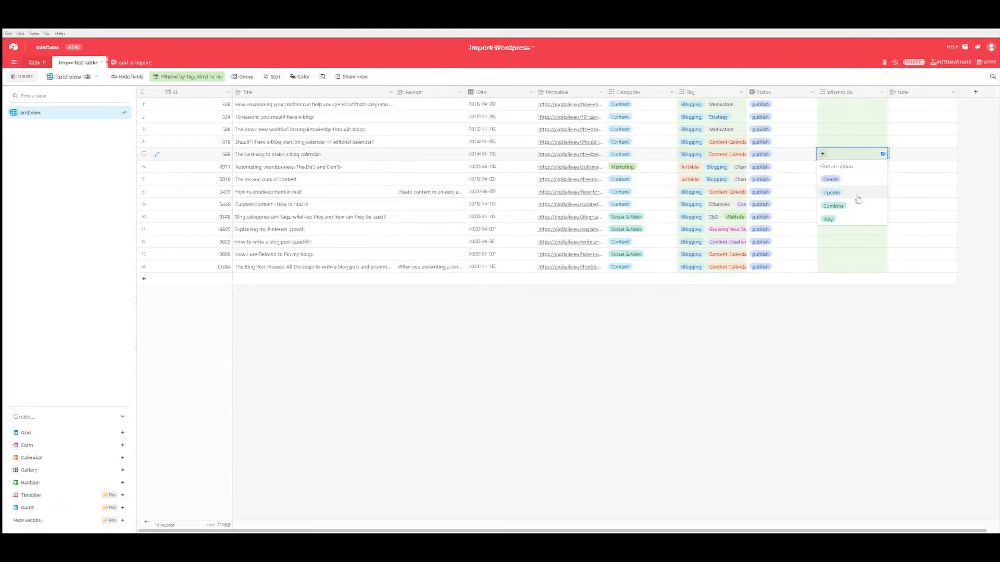
click(858, 199)
click(648, 358)
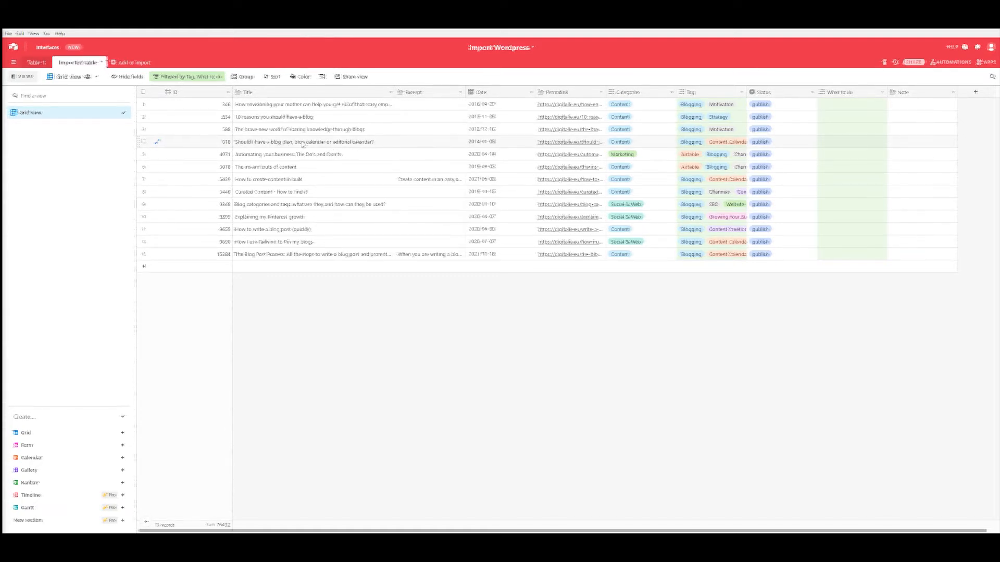
Note what to know when starting a blog on the "Should I have a blog plan" record: blog plan, blog calendar, why and how to set up
click(891, 144)
text(If you w)
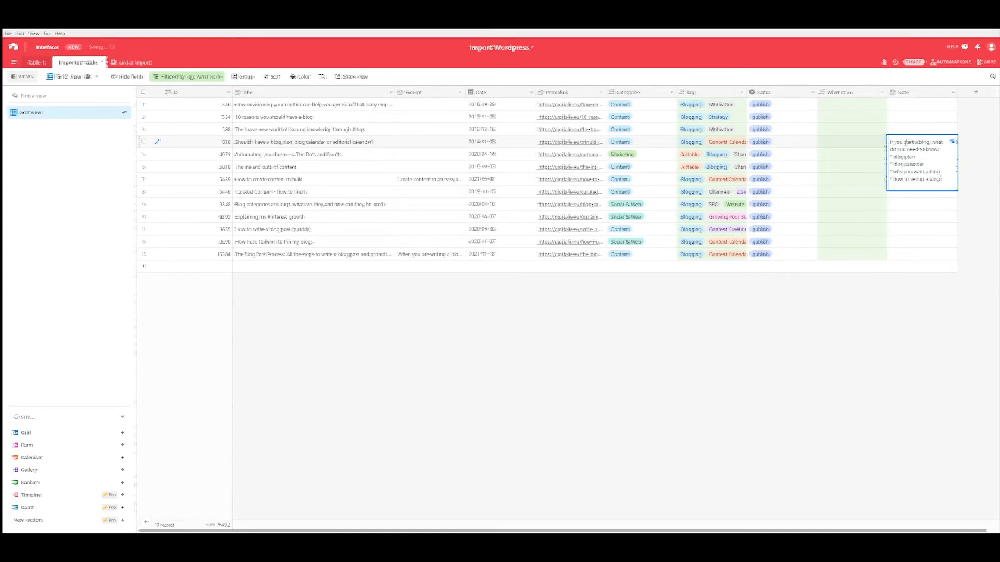
click(975, 166)
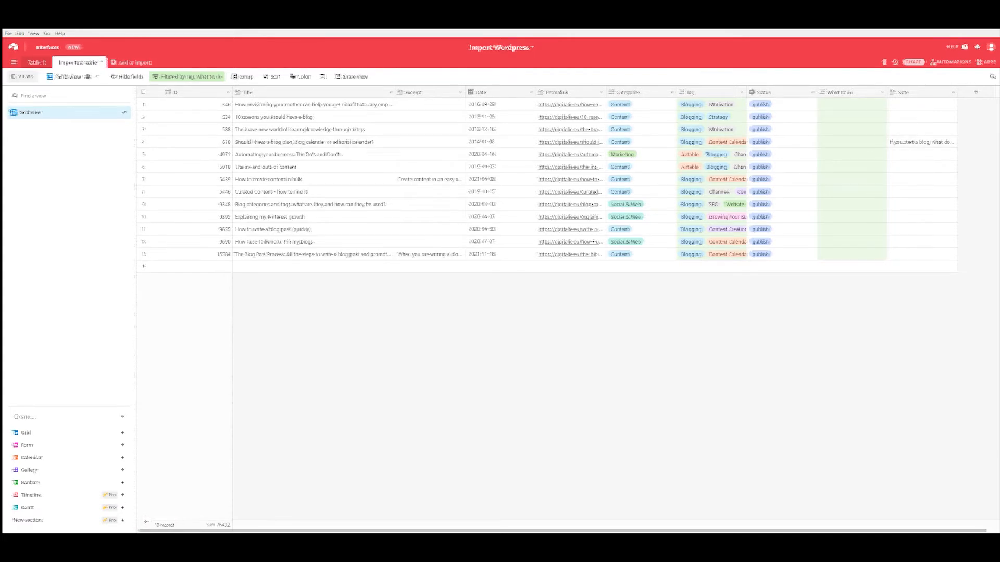
Add the note "Combine with blog plan/calendar post" to "10 reasons you should have a blog" and copy it to "The brave new world" post
click(902, 118)
text(Combine with tho)
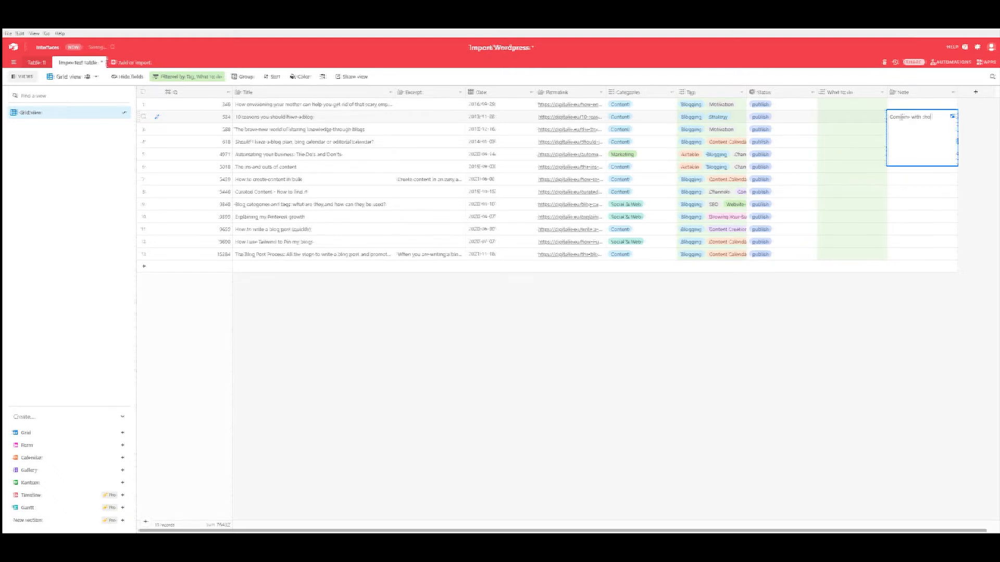
key(BackSpace)
key(BackSpace)
key(BackSpace)
key(BackSpace)
text(log plan/calendar post)
click(982, 148)
key(ctrl+c)
click(898, 131)
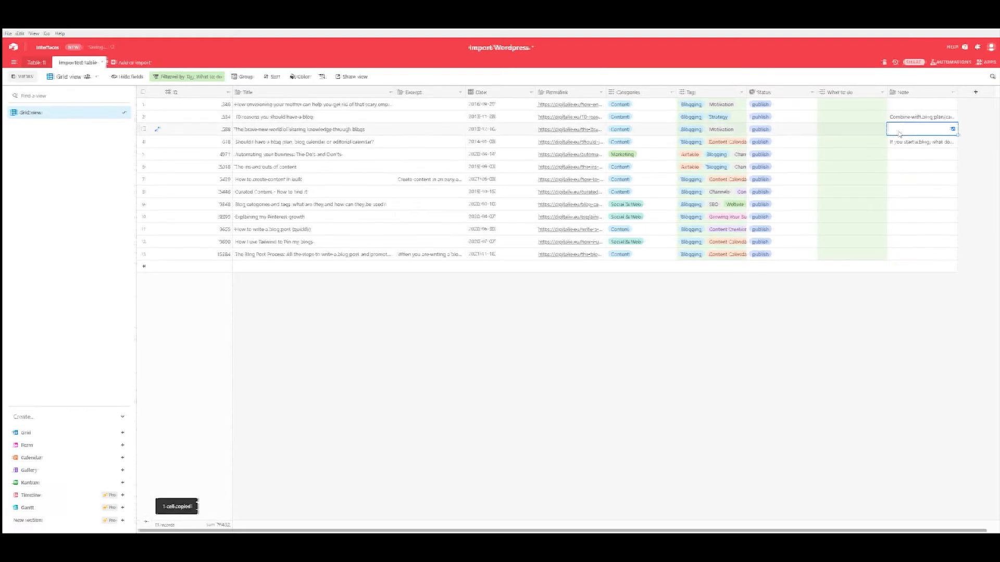
Set What to do to Combine for the "10 reasons", "The brave new world" and "Should I have a blog plan" posts
double_click(850, 121)
text(c)
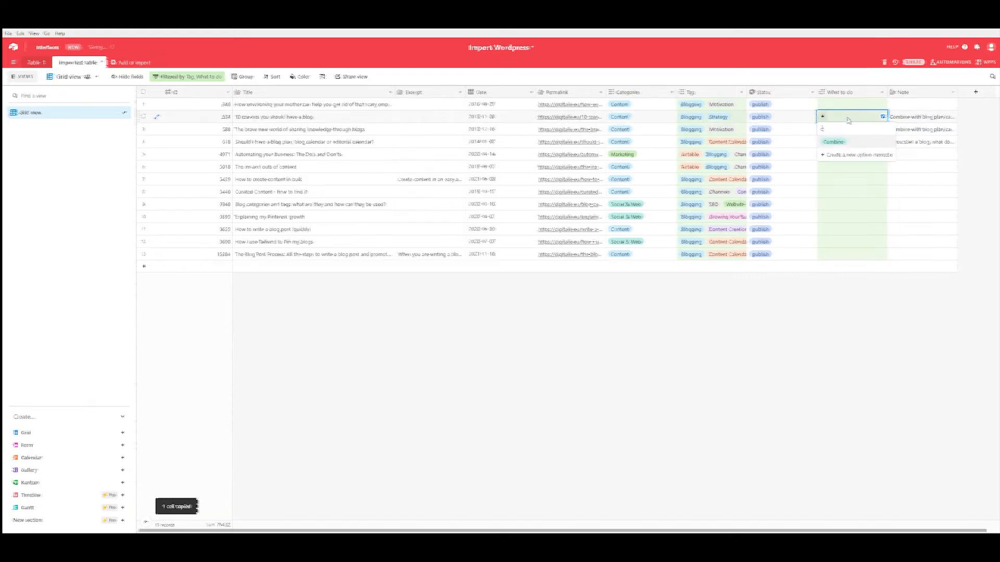
click(857, 145)
double_click(841, 119)
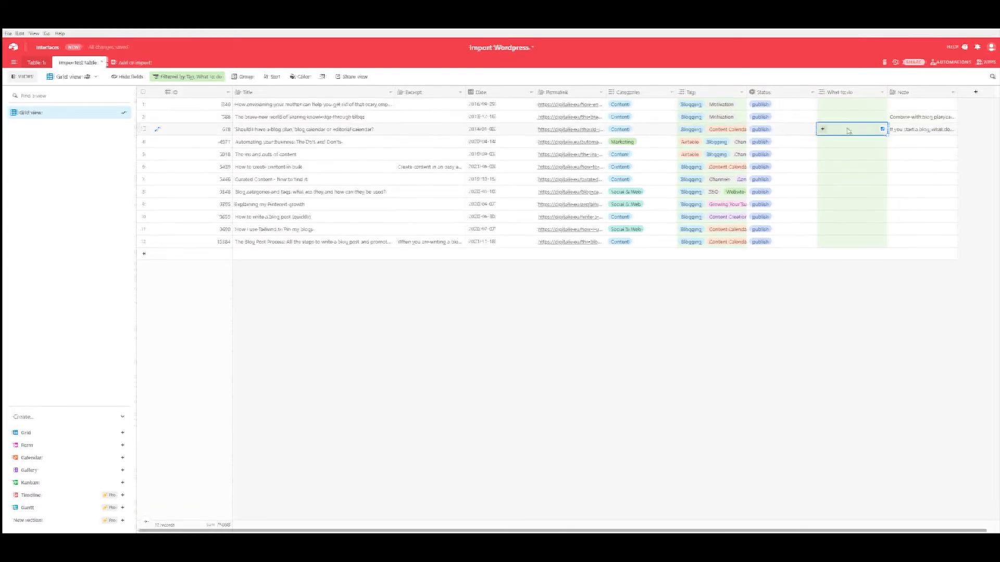
text(c)
click(840, 143)
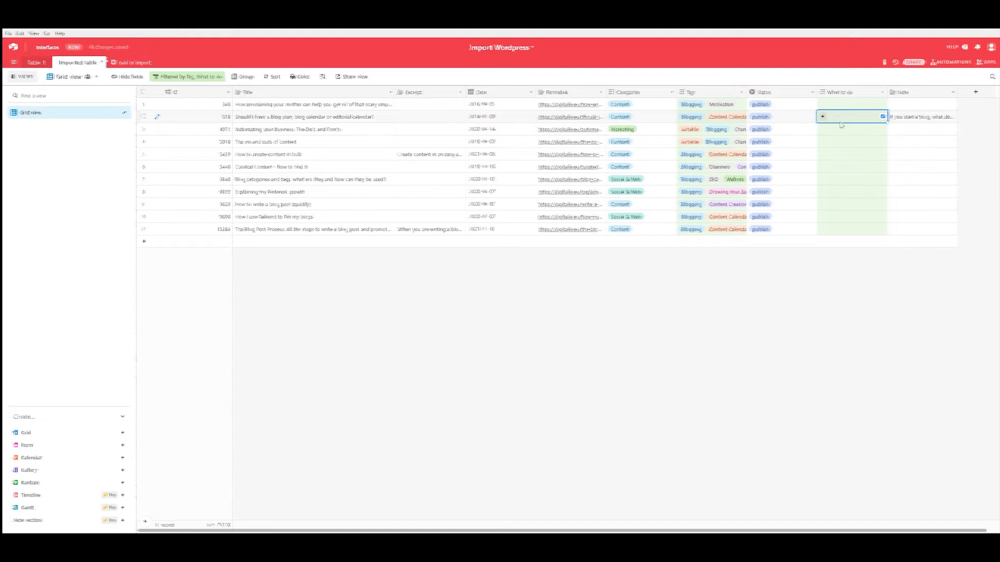
click(839, 122)
click(848, 173)
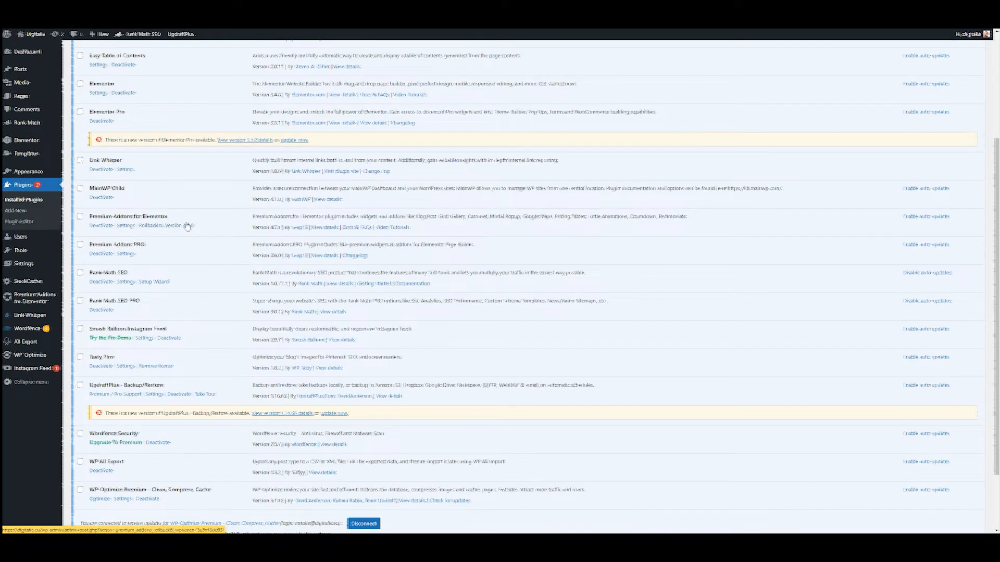
In WordPress, deactivate and delete the WP All Export plugin
scroll(188, 226, down, 3)
click(102, 393)
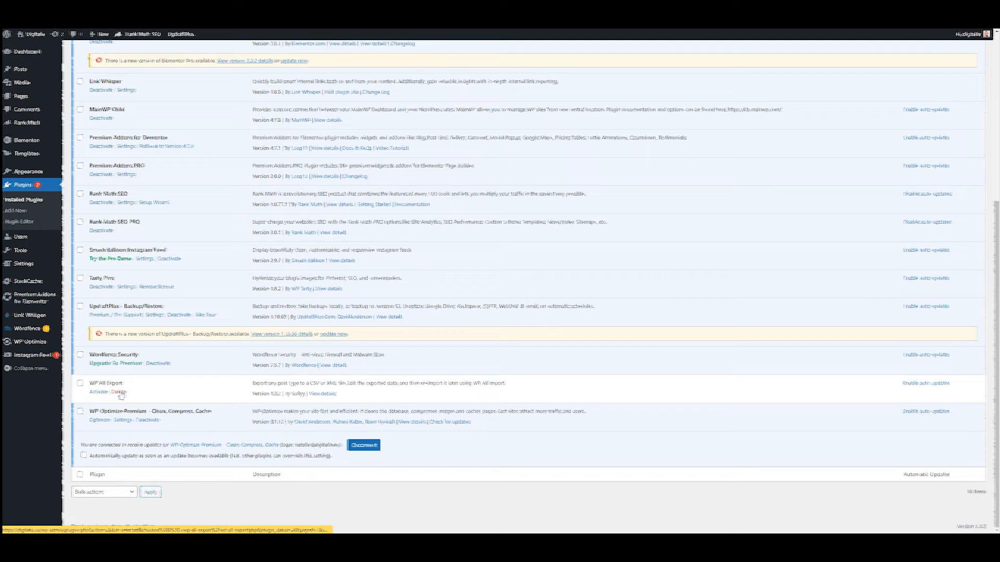
click(118, 392)
click(522, 52)
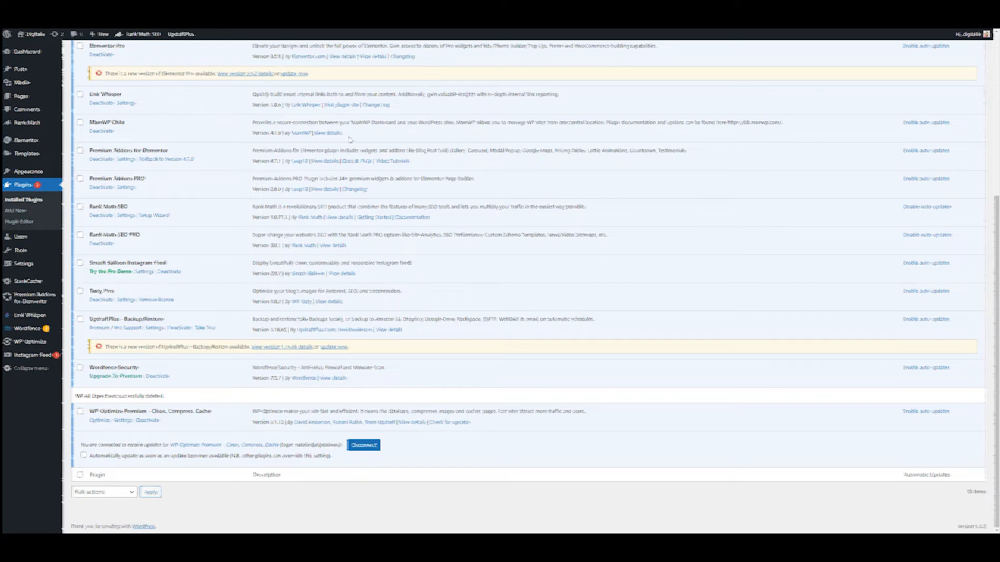
scroll(349, 139, up, 5)
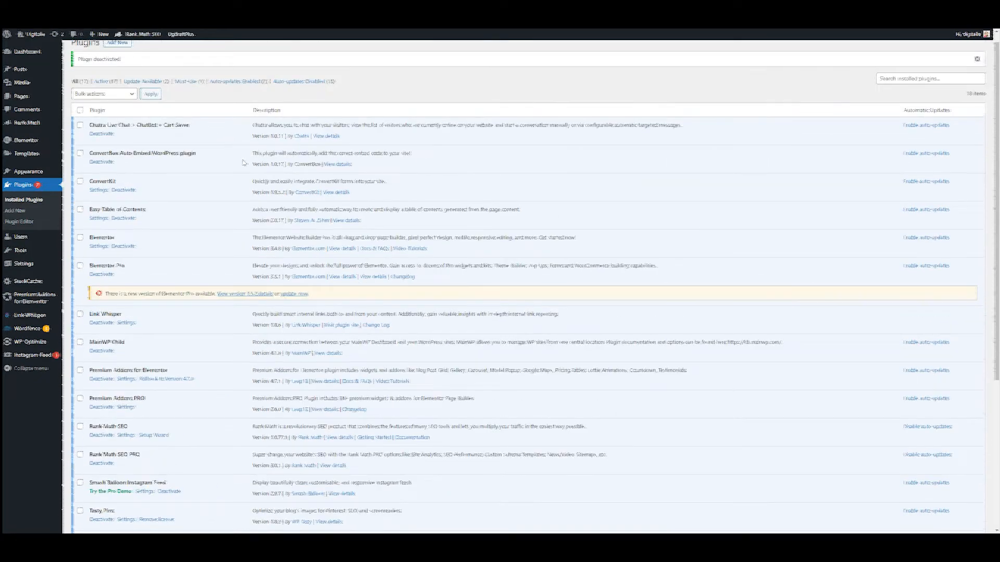